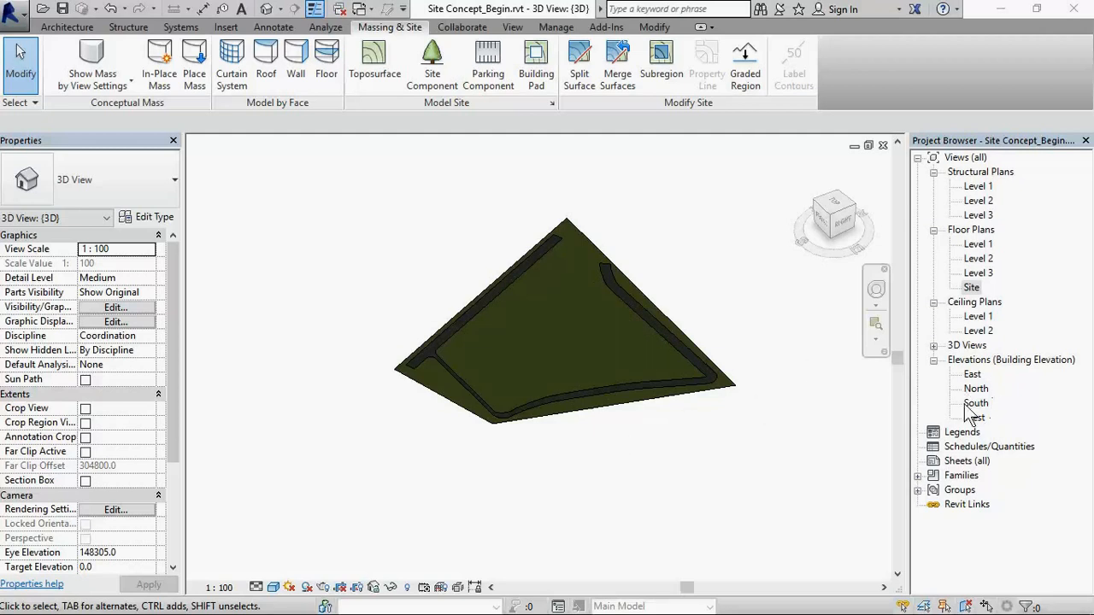
Open the Site floor plan and change its visual style to Wireframe.
double_click(971, 289)
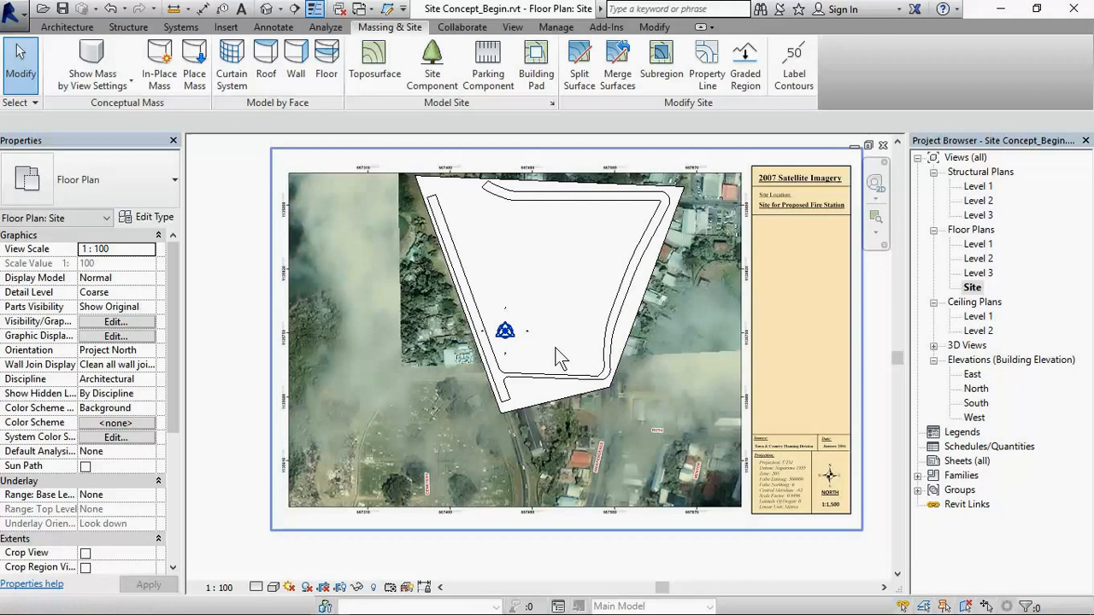
scroll(563, 342, up, 1)
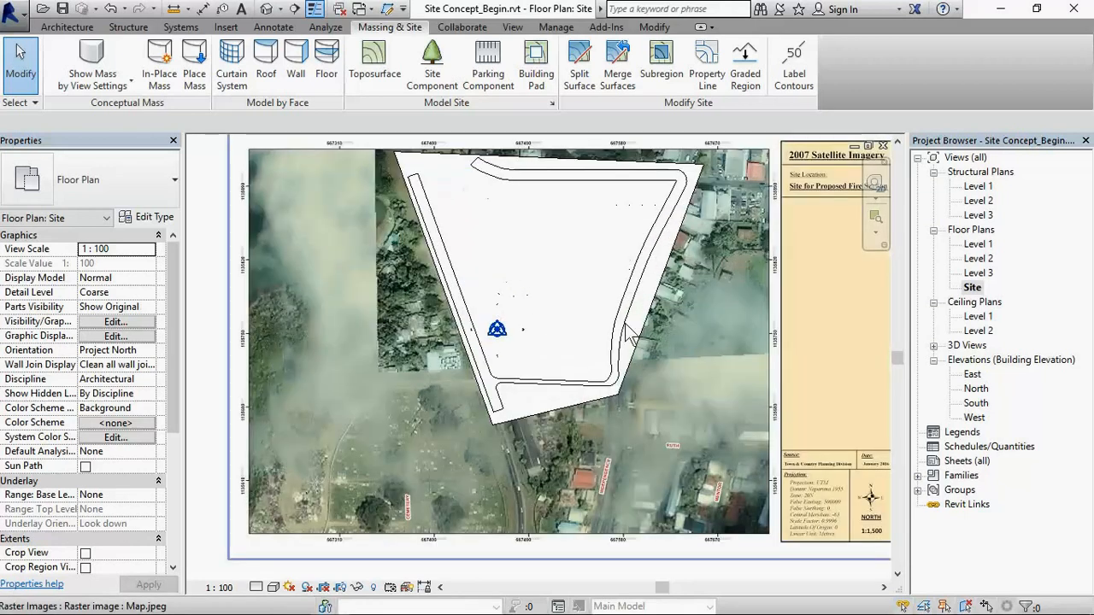
click(275, 587)
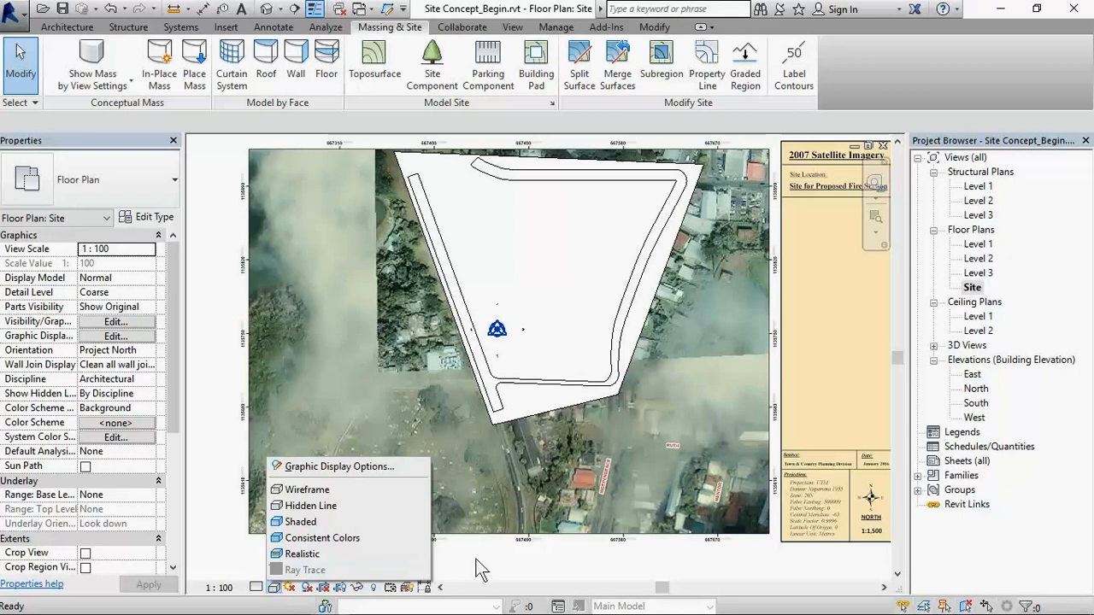
click(447, 577)
click(447, 577)
click(273, 588)
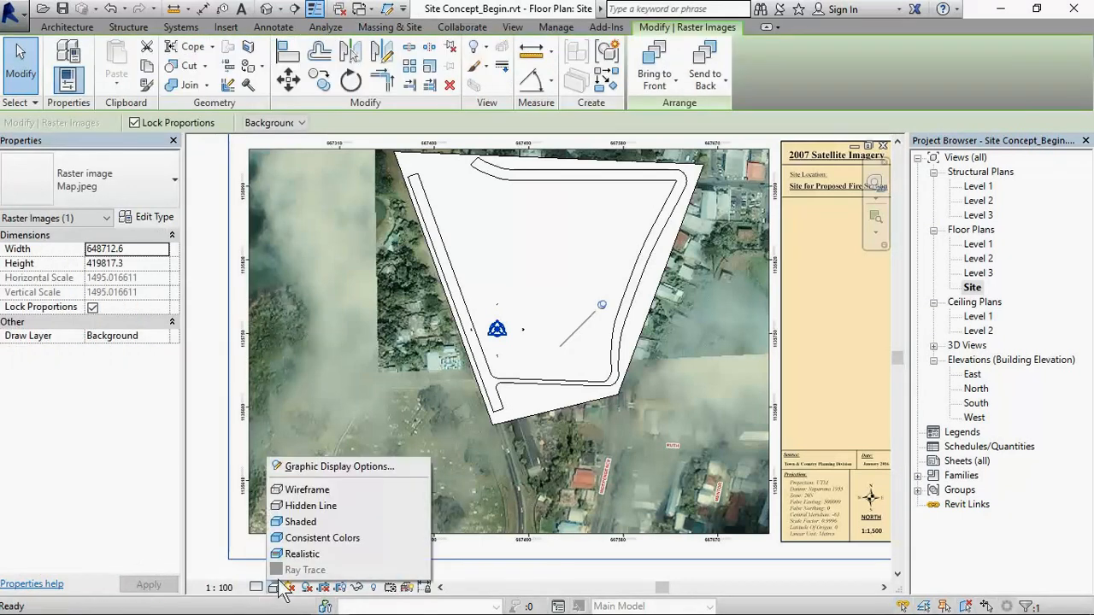
click(308, 490)
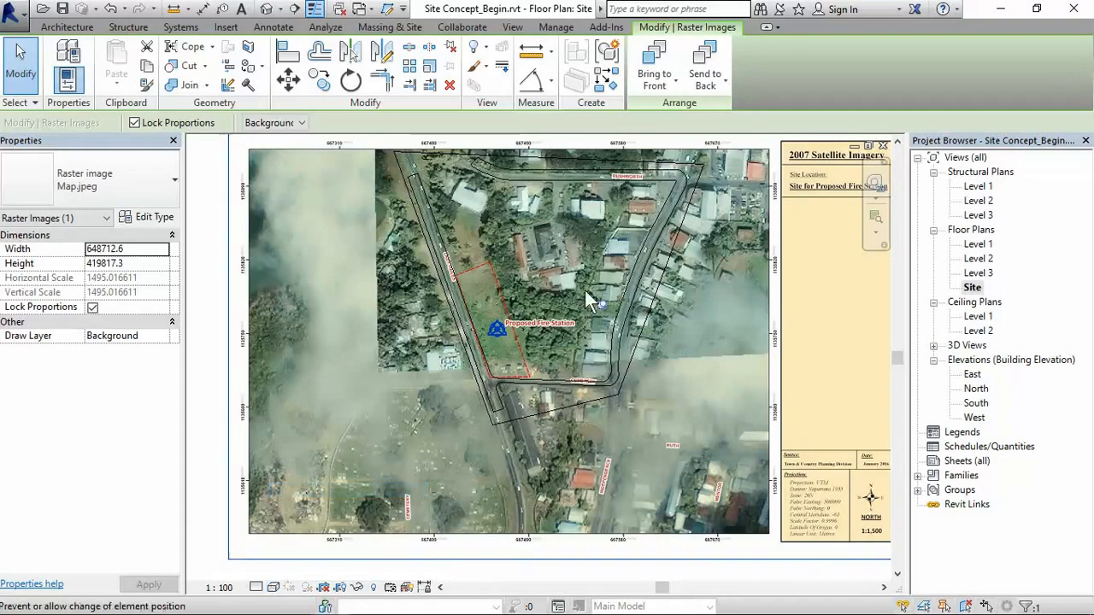
Examine the satellite map around the proposed fire station, including the surrounding roads and neighbouring buildings.
scroll(577, 265, down, 2)
middle_drag(480, 188, 483, 242)
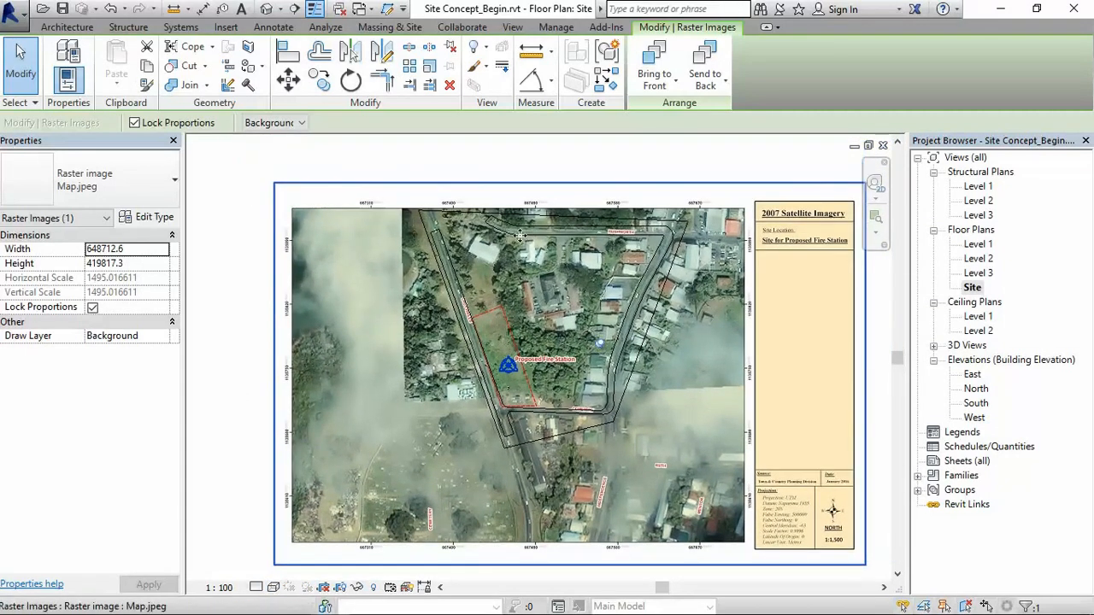
scroll(483, 241, up, 3)
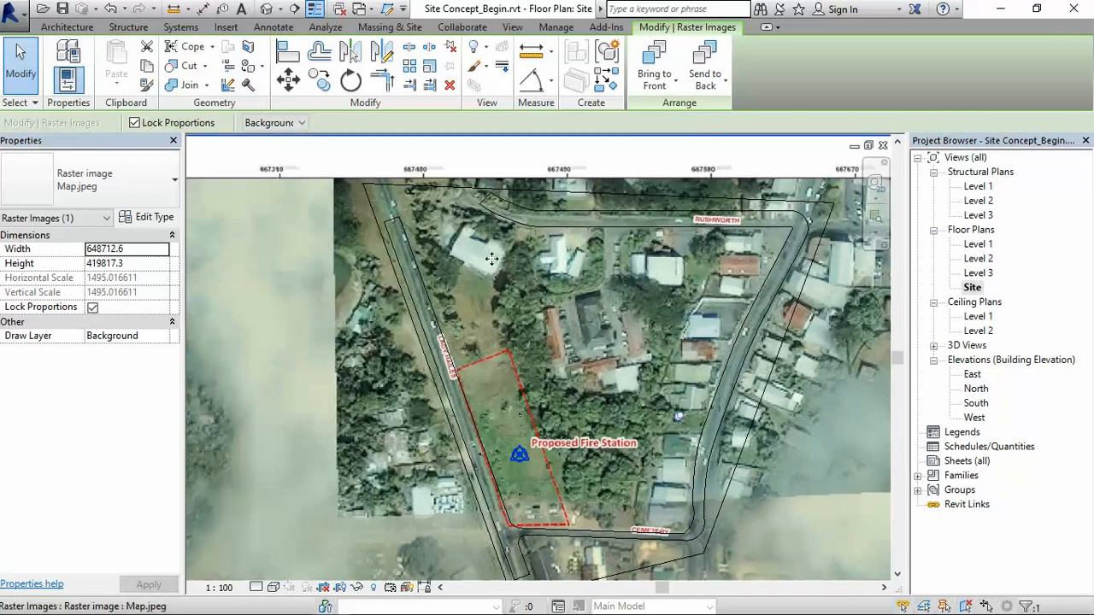
scroll(606, 391, down, 2)
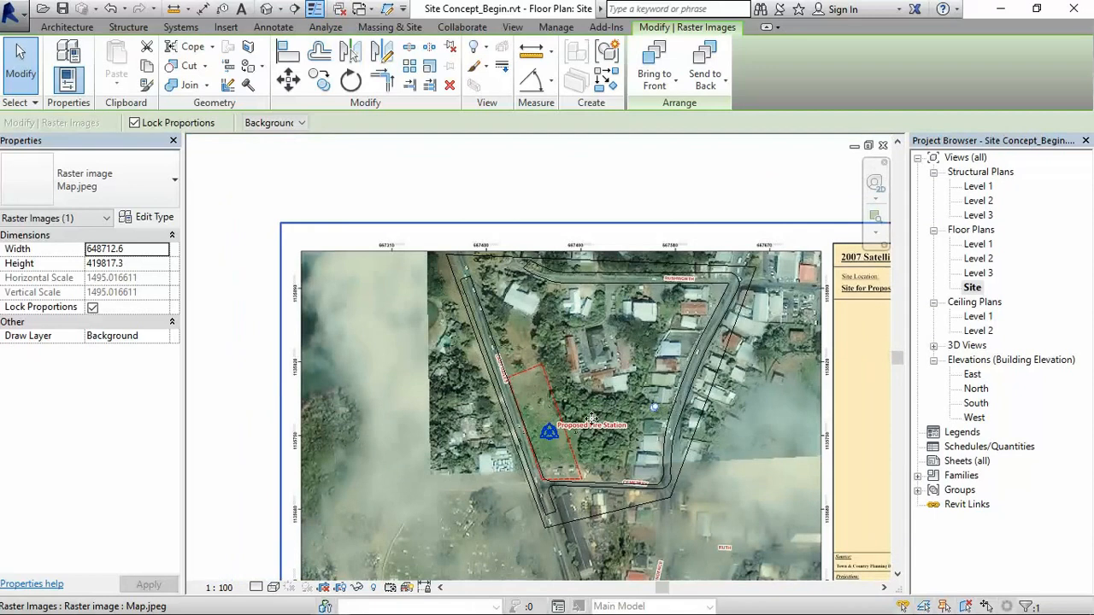
scroll(655, 458, up, 1)
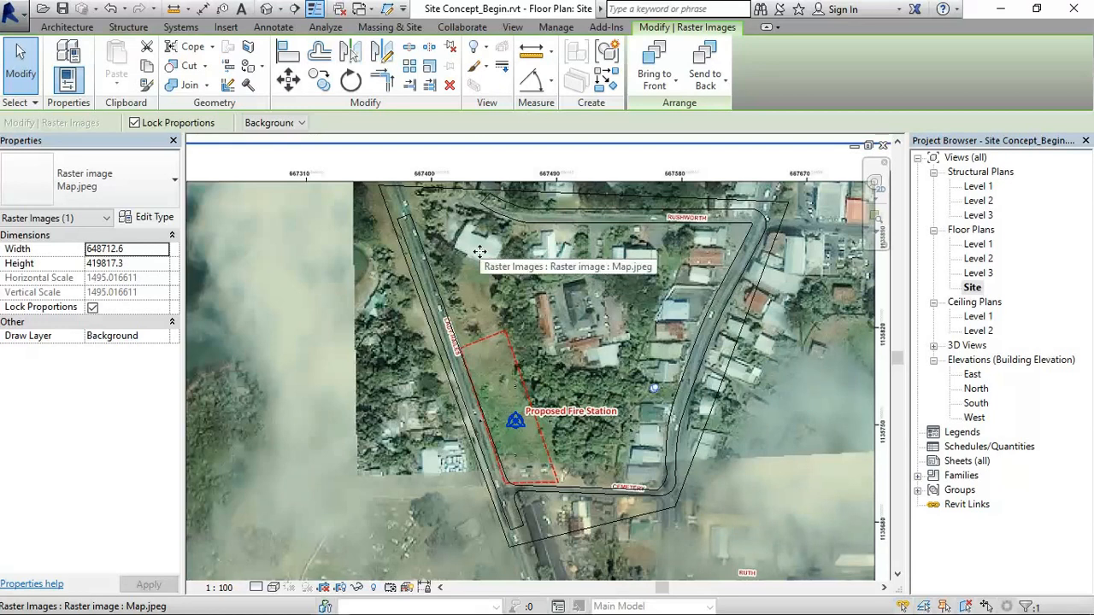
scroll(479, 252, down, 1)
scroll(511, 357, up, 1)
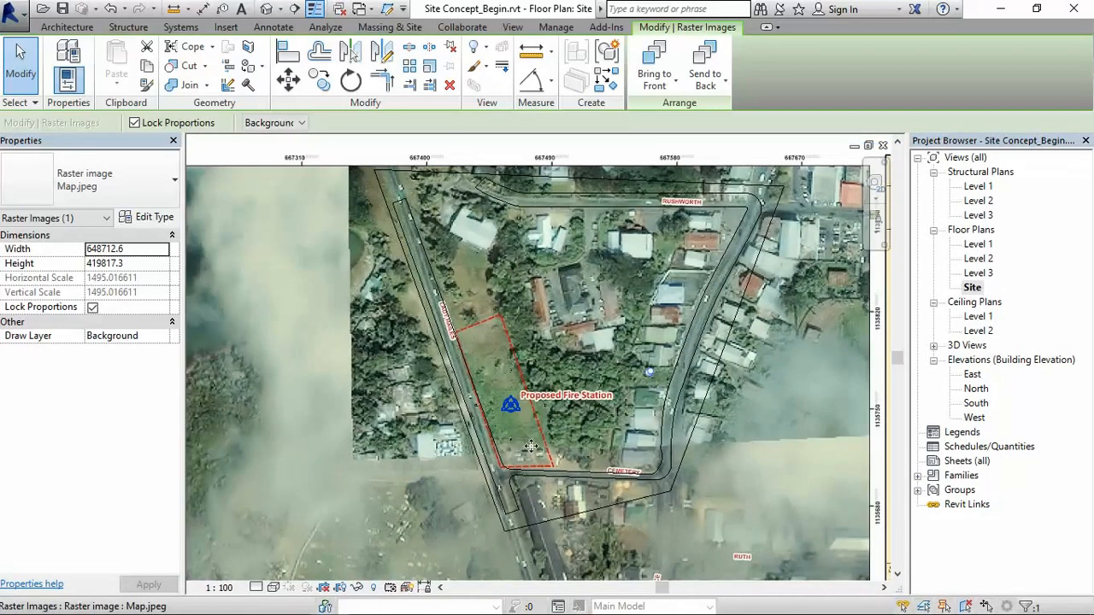
scroll(334, 412, down, 1)
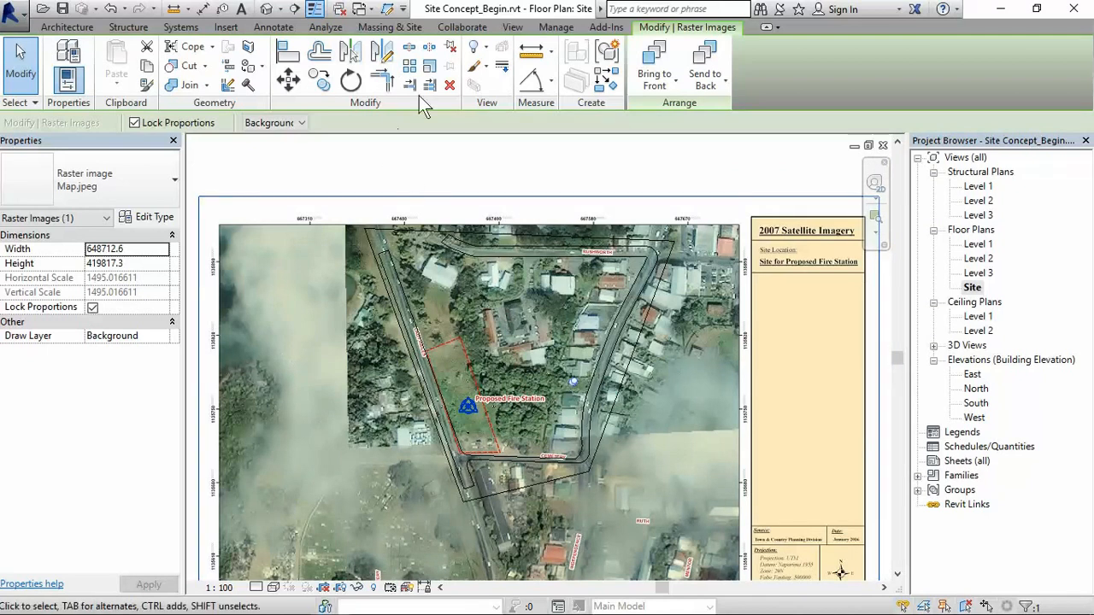
scroll(504, 329, up, 1)
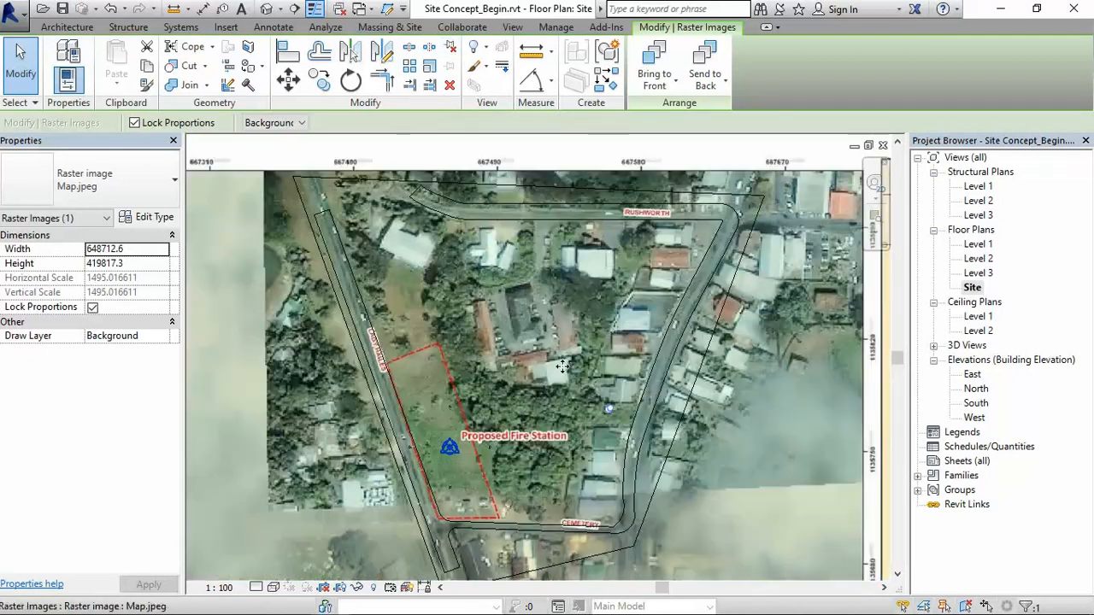
middle_drag(596, 393, 543, 406)
scroll(535, 405, down, 1)
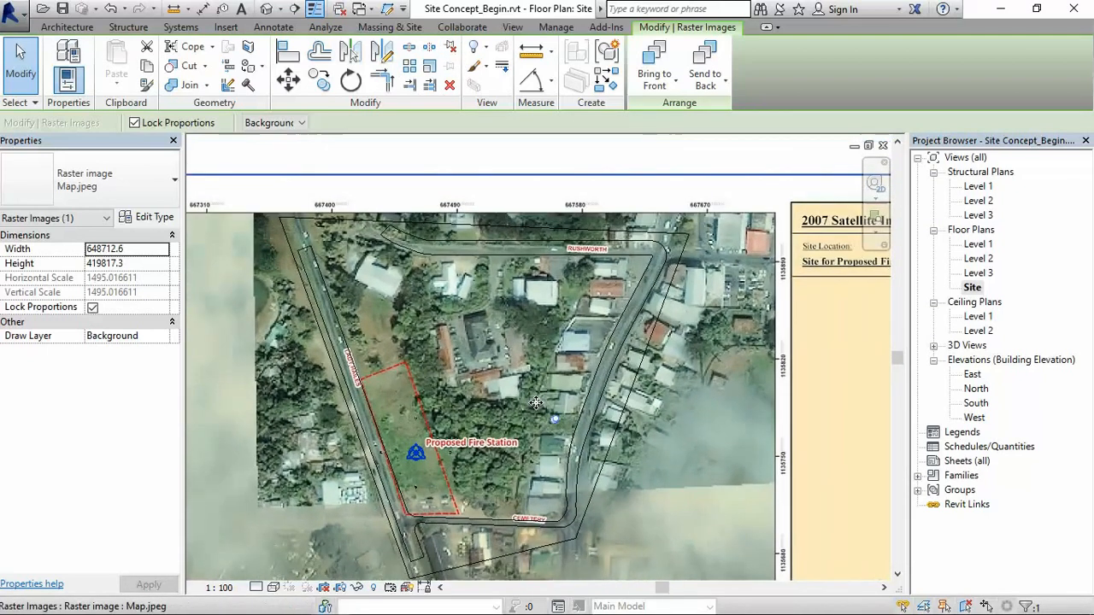
Start a new in-place mass with the name Mass 1.
click(390, 26)
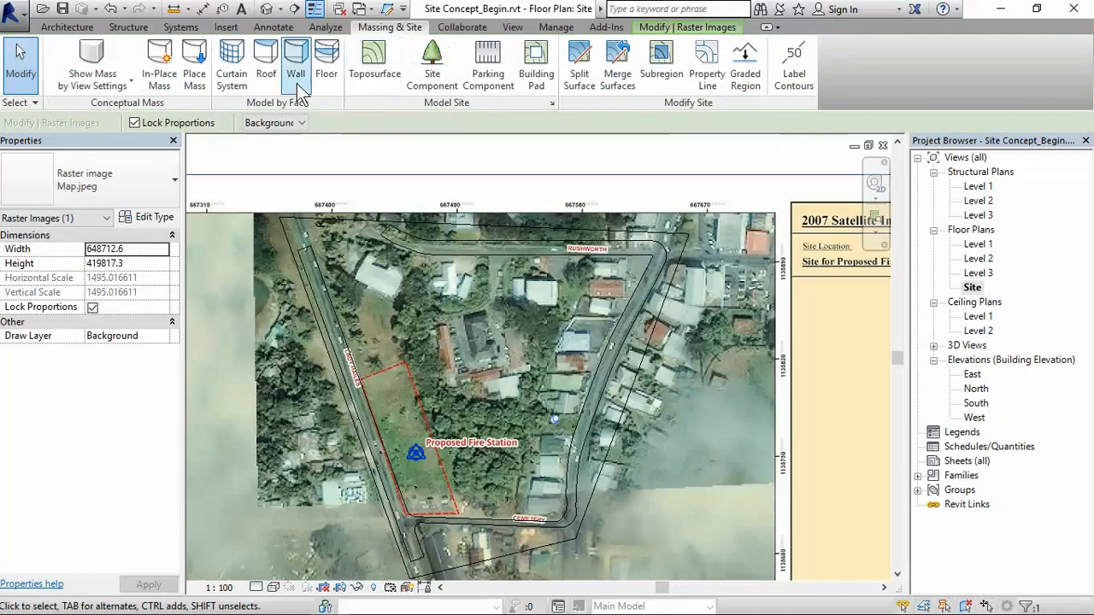
click(159, 68)
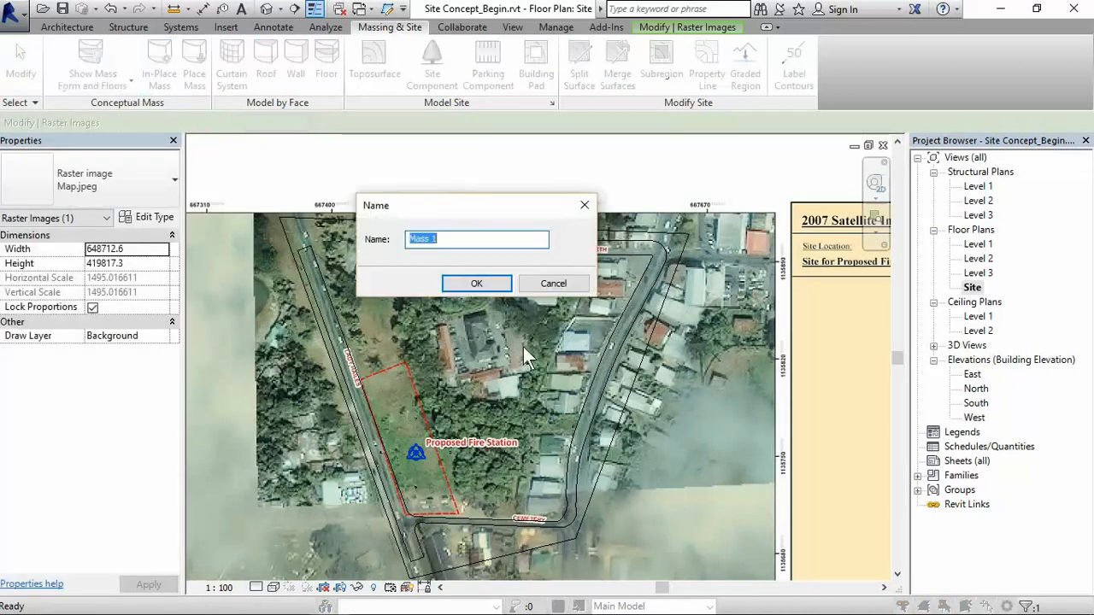
click(473, 286)
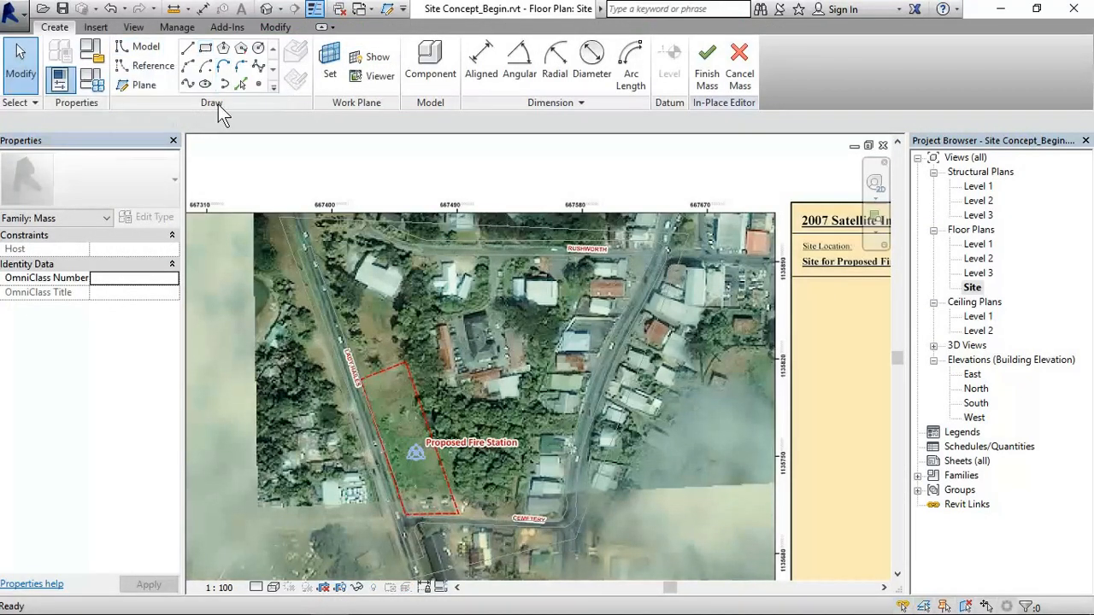
Draw a rectangle about 31000 mm long over the dark-roofed building northeast of the proposed fire station.
click(205, 50)
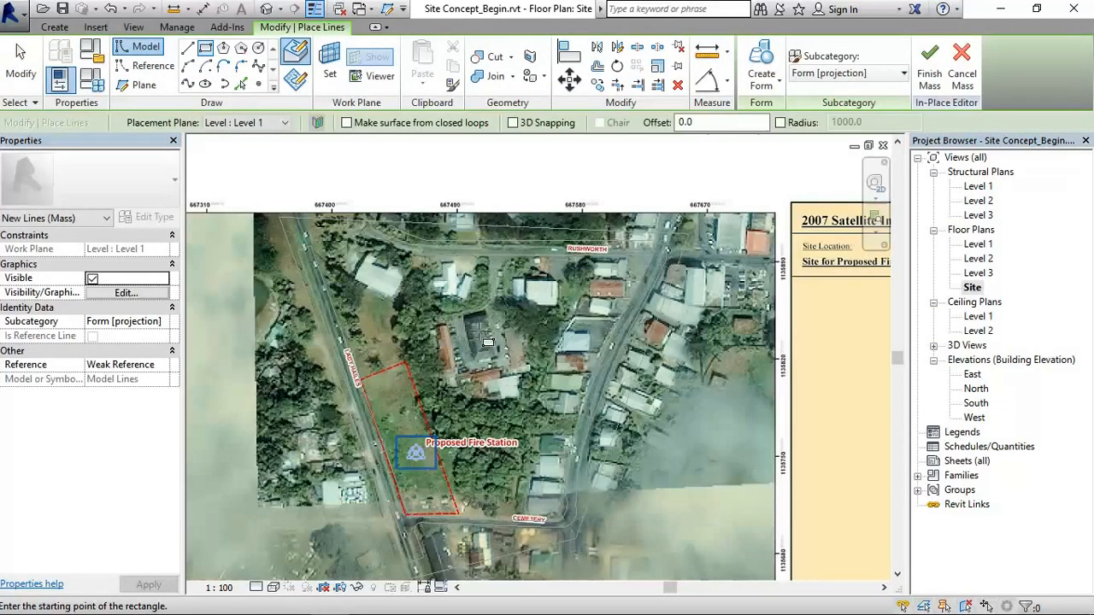
scroll(481, 339, up, 5)
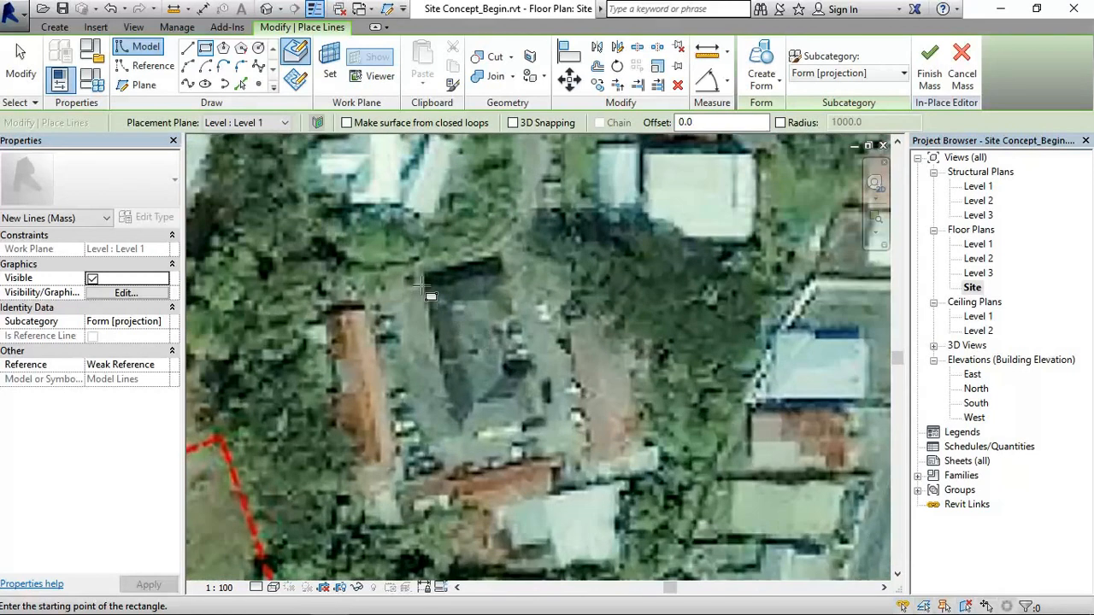
click(426, 279)
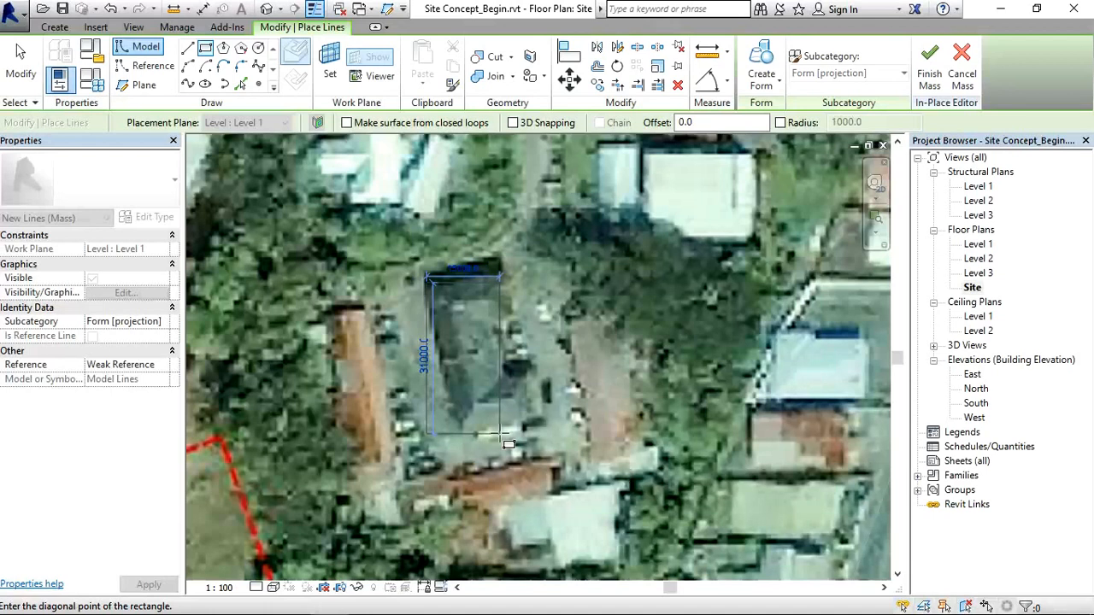
click(504, 438)
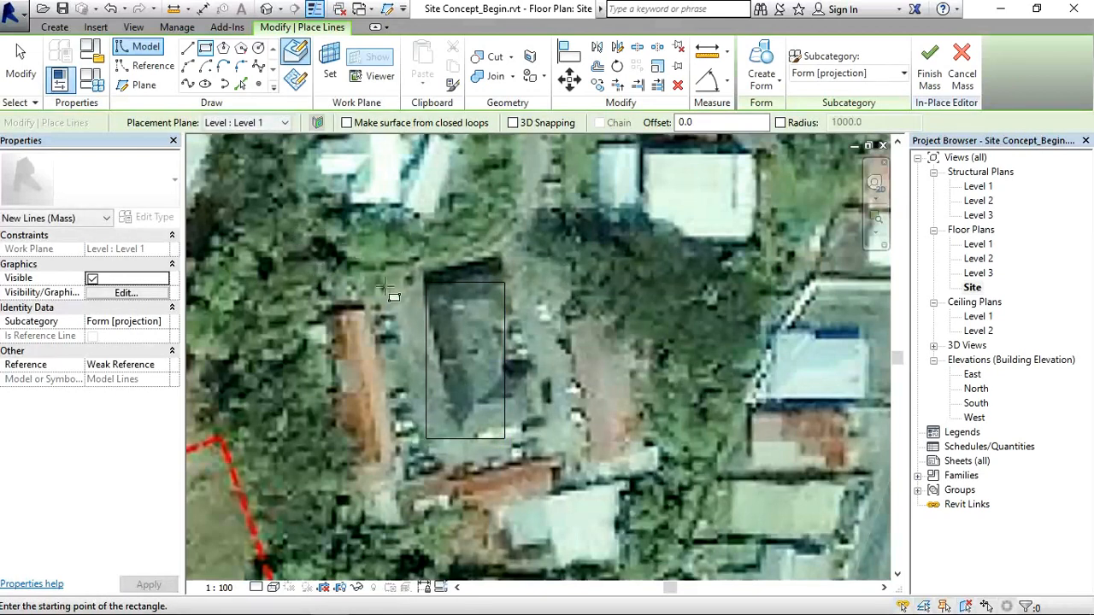
click(20, 69)
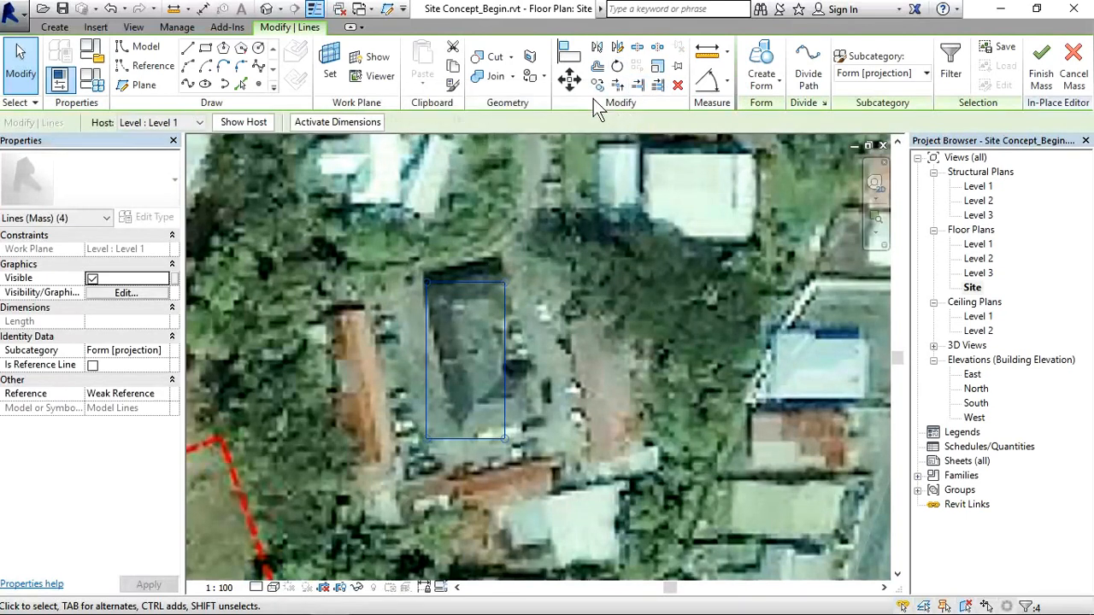
click(618, 68)
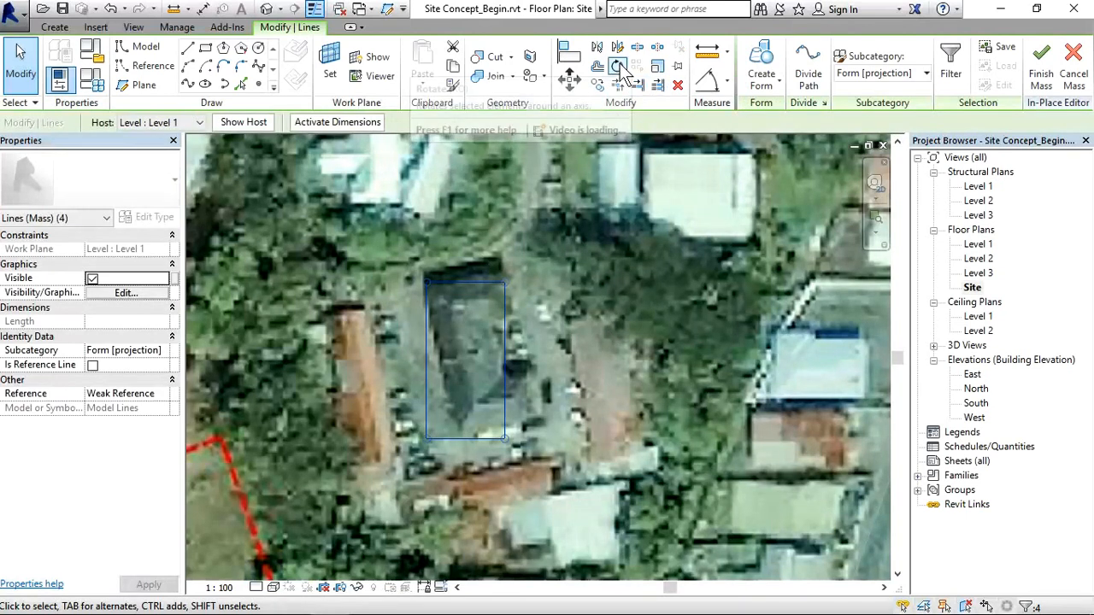
click(466, 362)
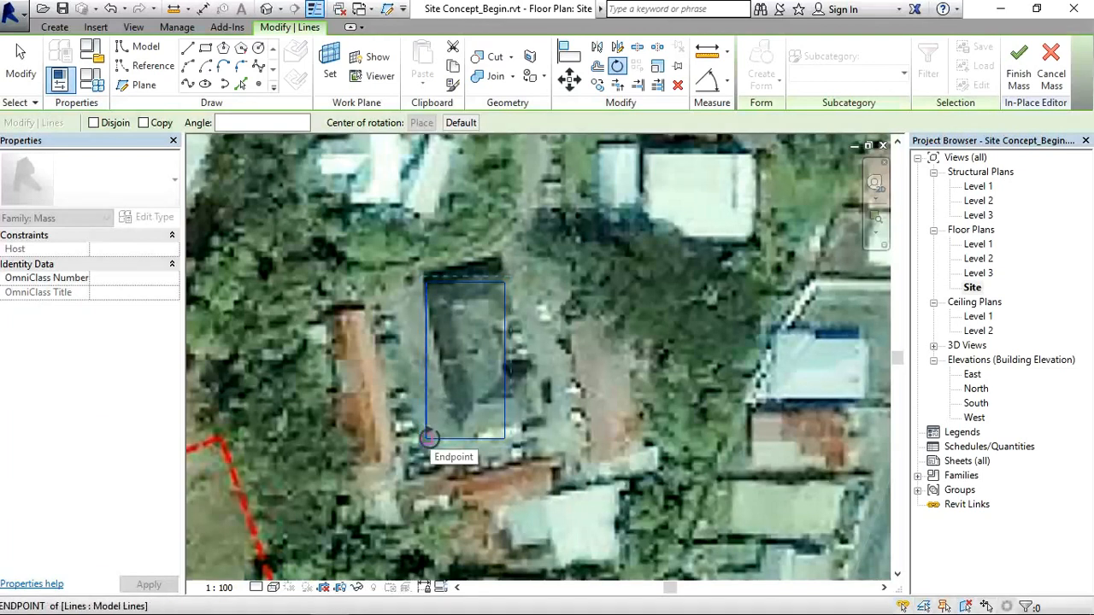
click(427, 437)
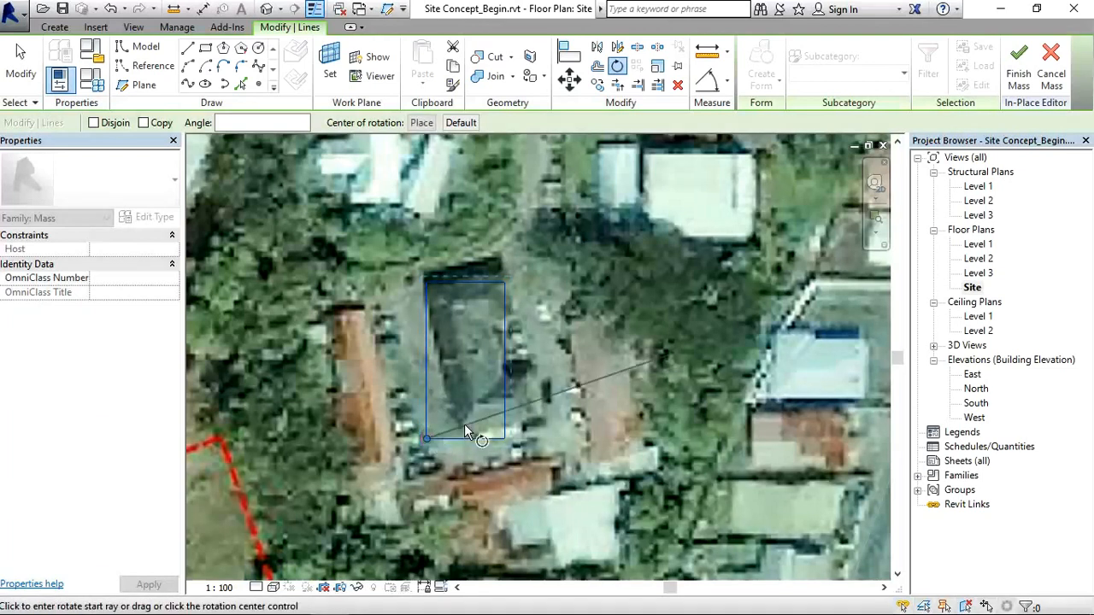
click(427, 164)
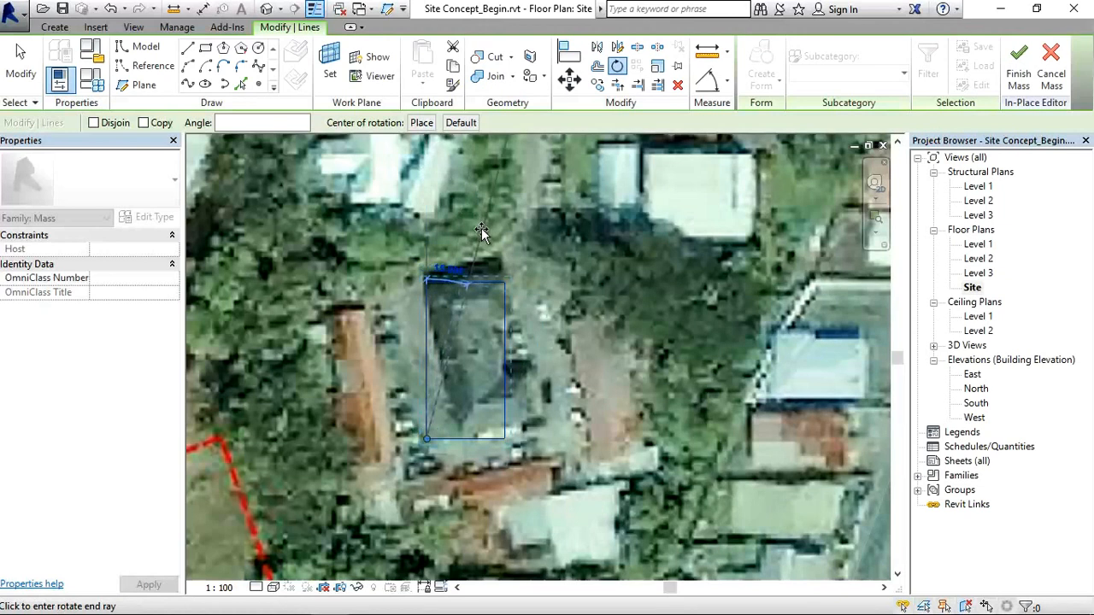
click(423, 234)
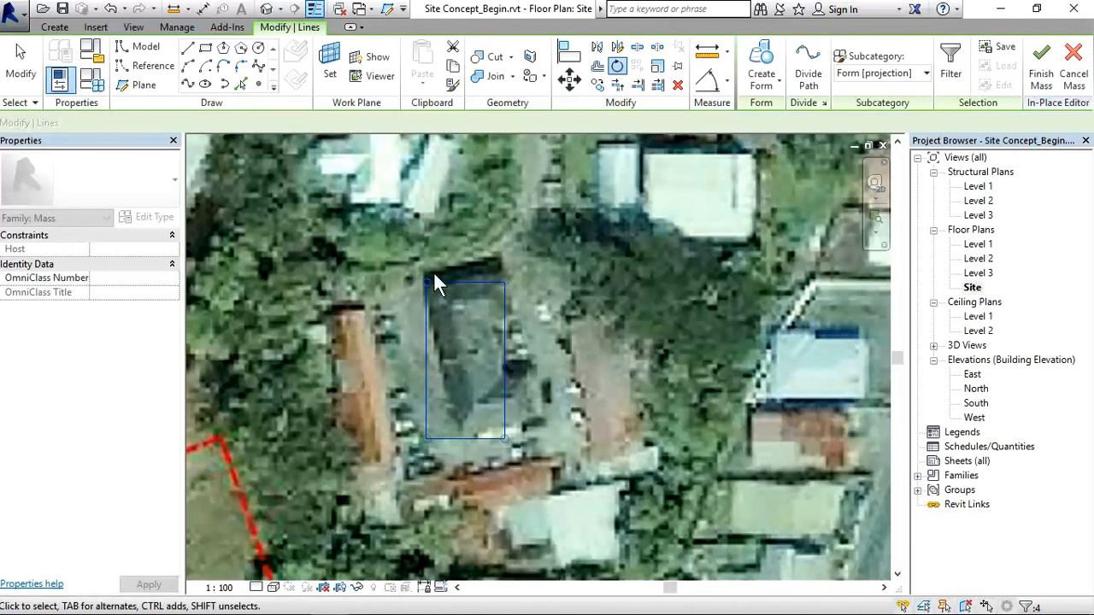
Rotate the rectangle about 12° counterclockwise around its upper-left corner to align it with the building.
key(r)
key(o)
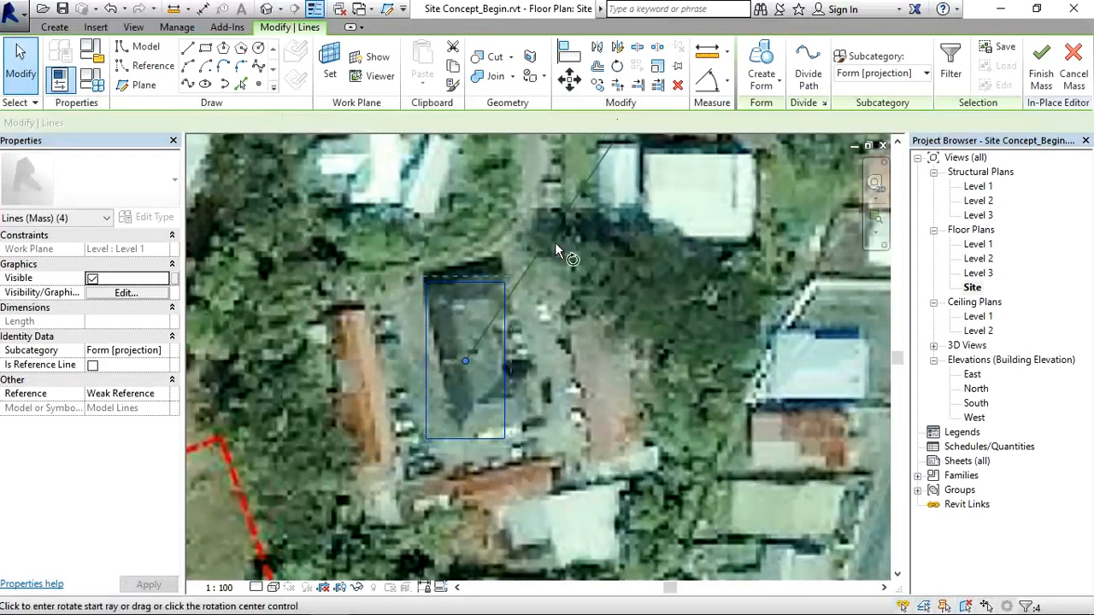
click(465, 361)
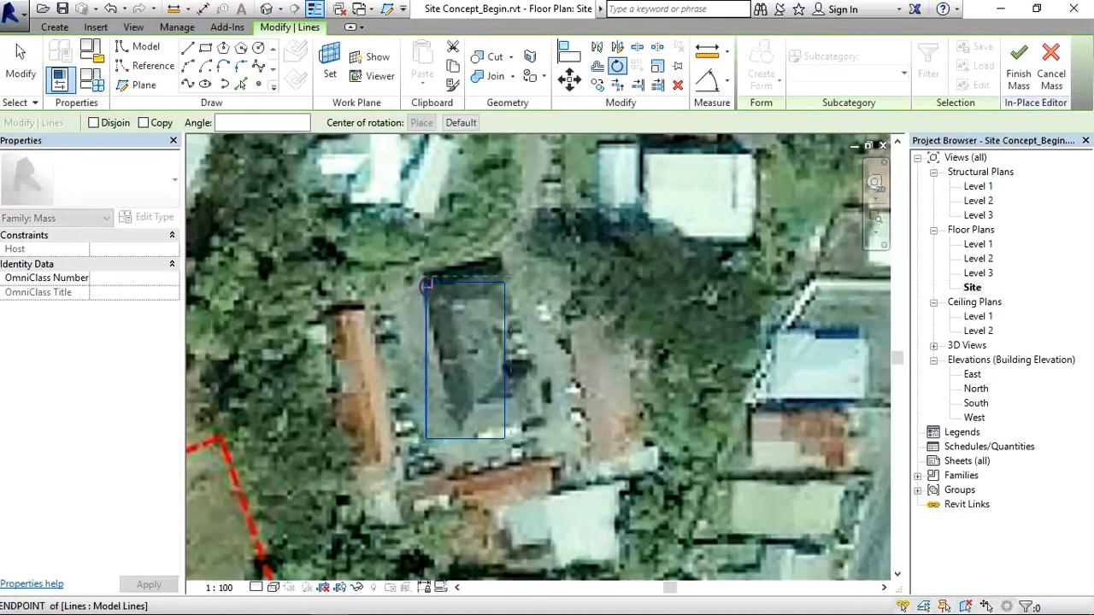
click(427, 283)
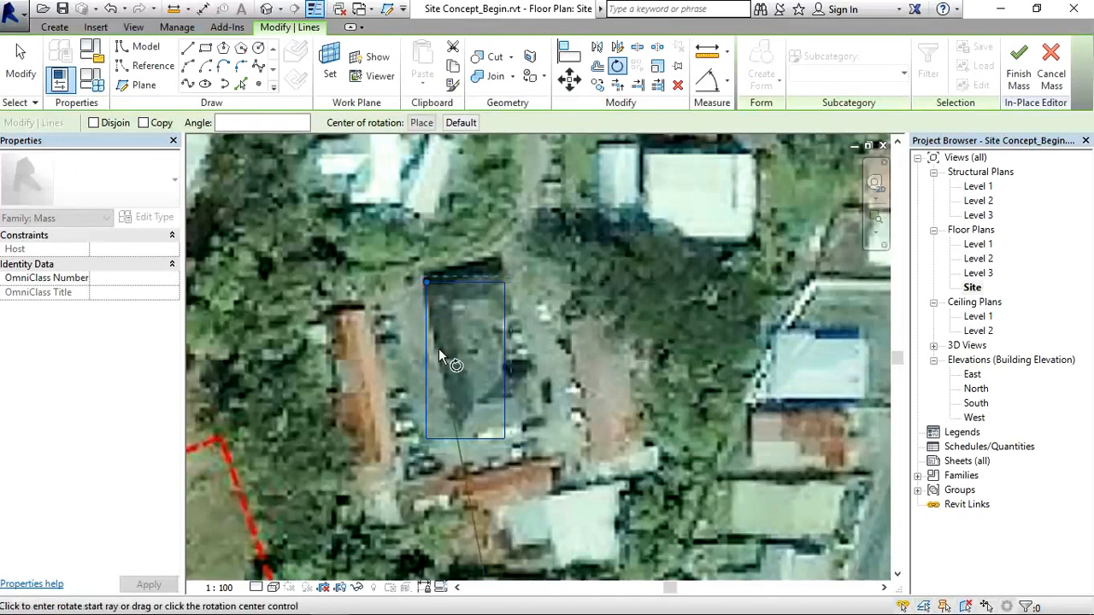
click(427, 511)
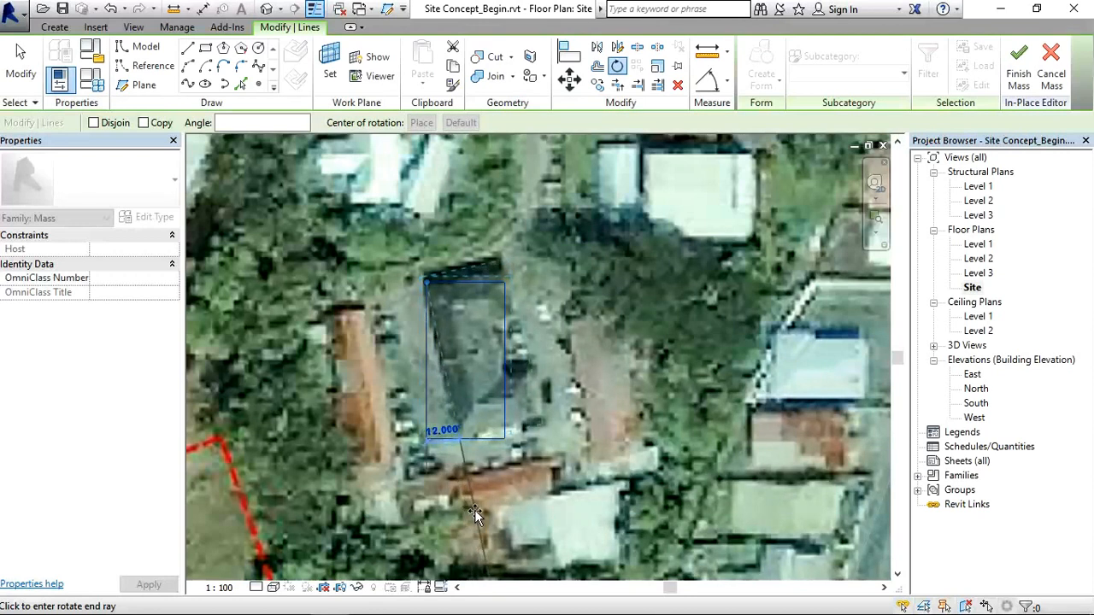
click(475, 509)
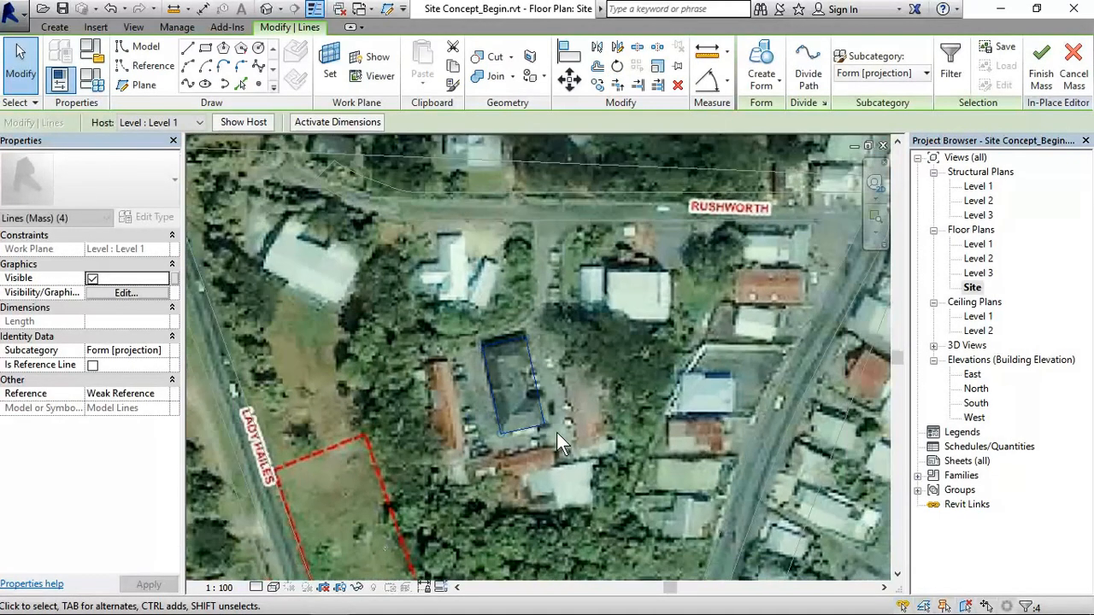
Create a solid form from the rotated rectangle and finish the in-place mass.
scroll(556, 433, down, 3)
middle_drag(568, 441, 487, 383)
scroll(470, 346, up, 2)
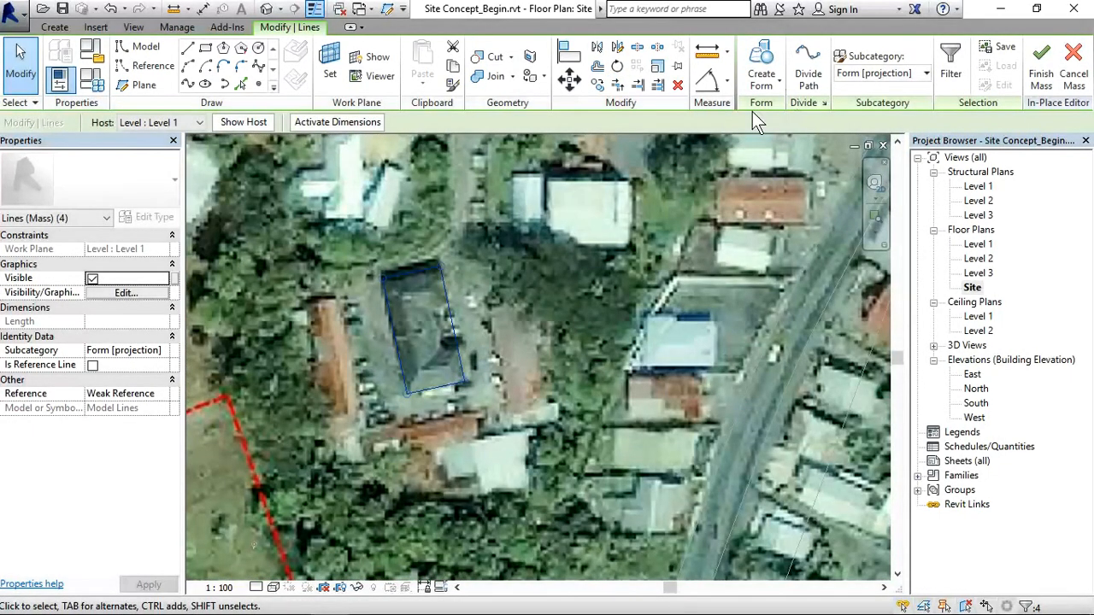
click(767, 65)
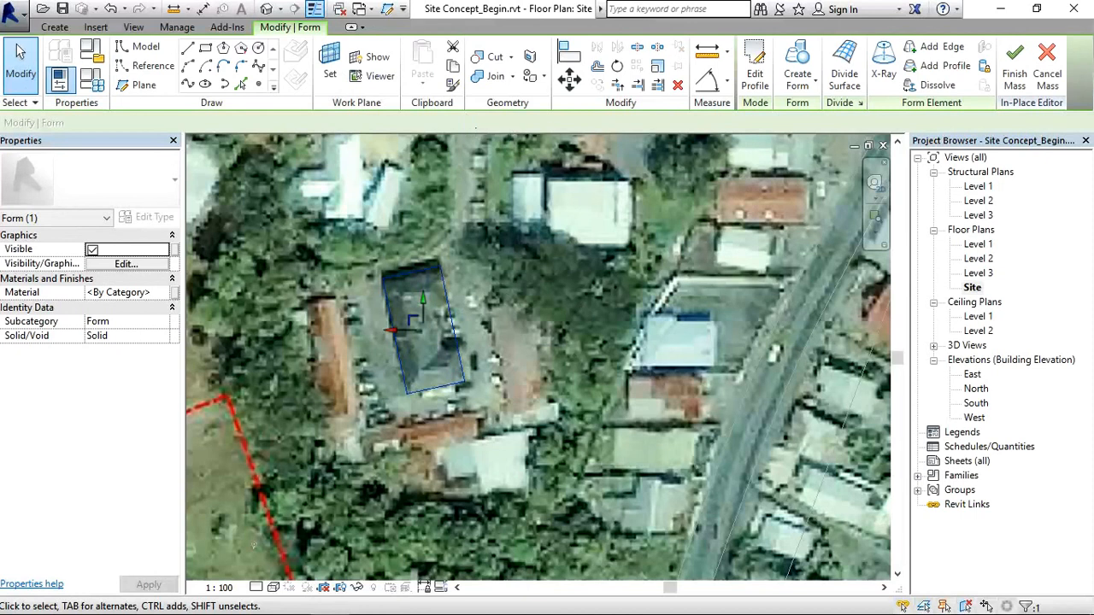
click(1016, 75)
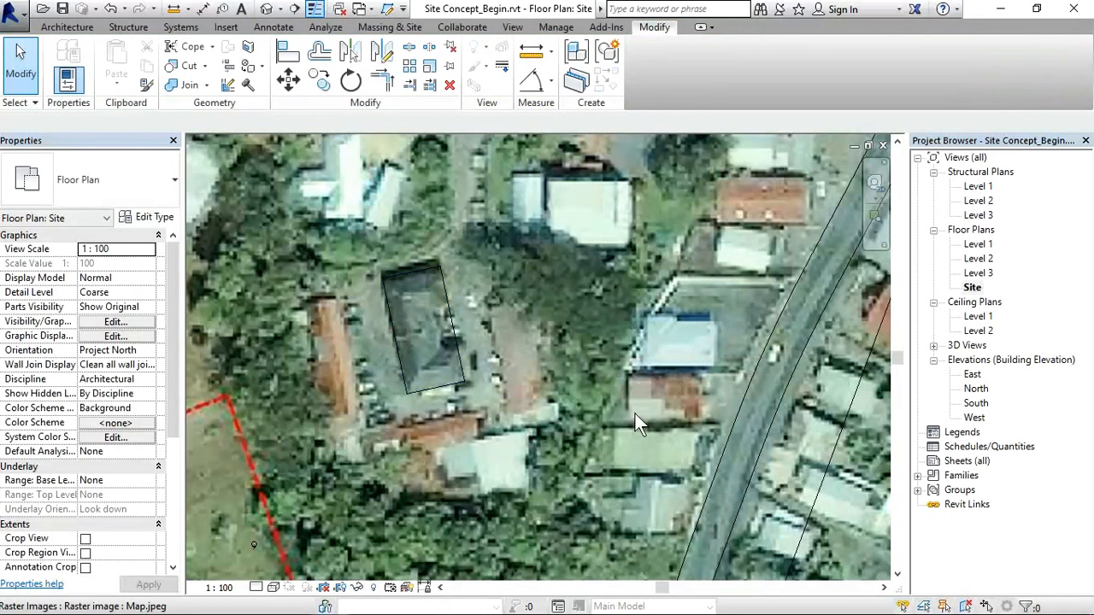
scroll(412, 364, down, 2)
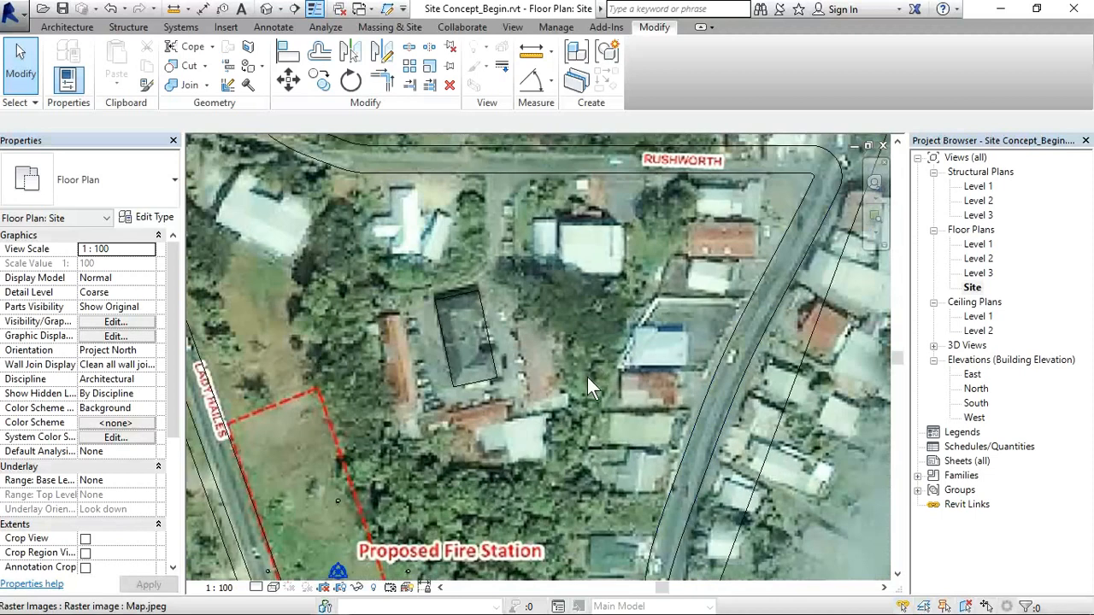
Inspect the finished mass on the terrain in the default 3D view and return to the Site plan.
scroll(587, 377, down, 1)
middle_drag(567, 404, 484, 367)
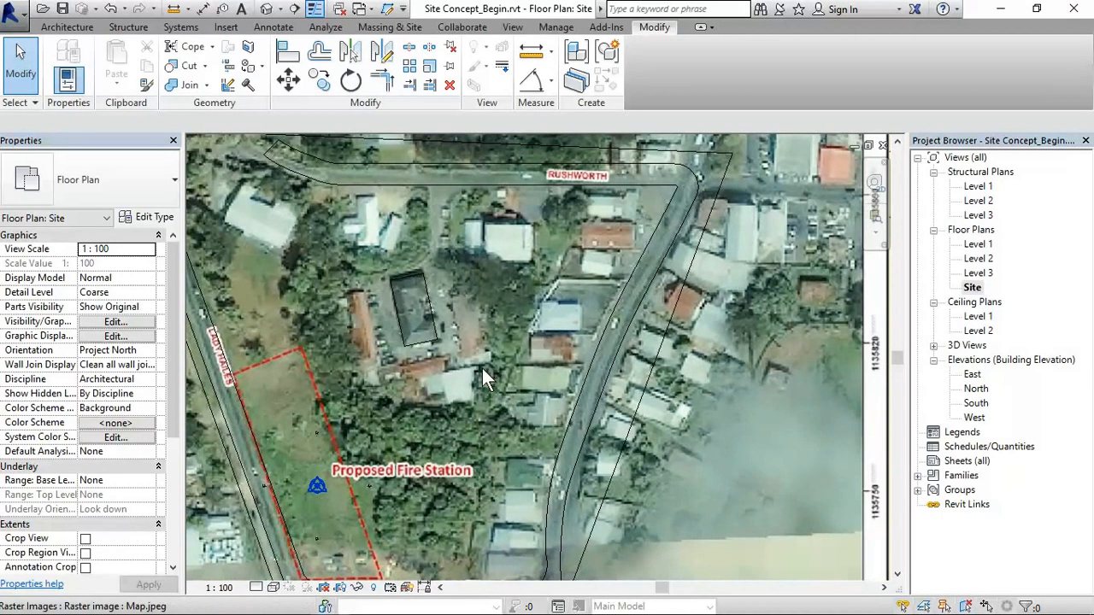
scroll(487, 362, up, 1)
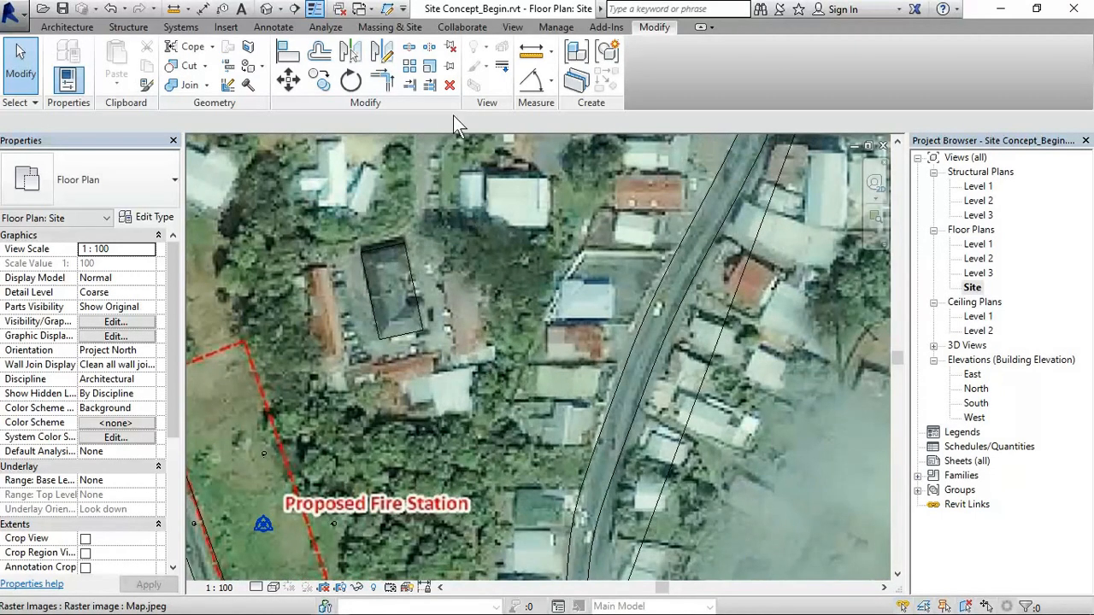
click(266, 9)
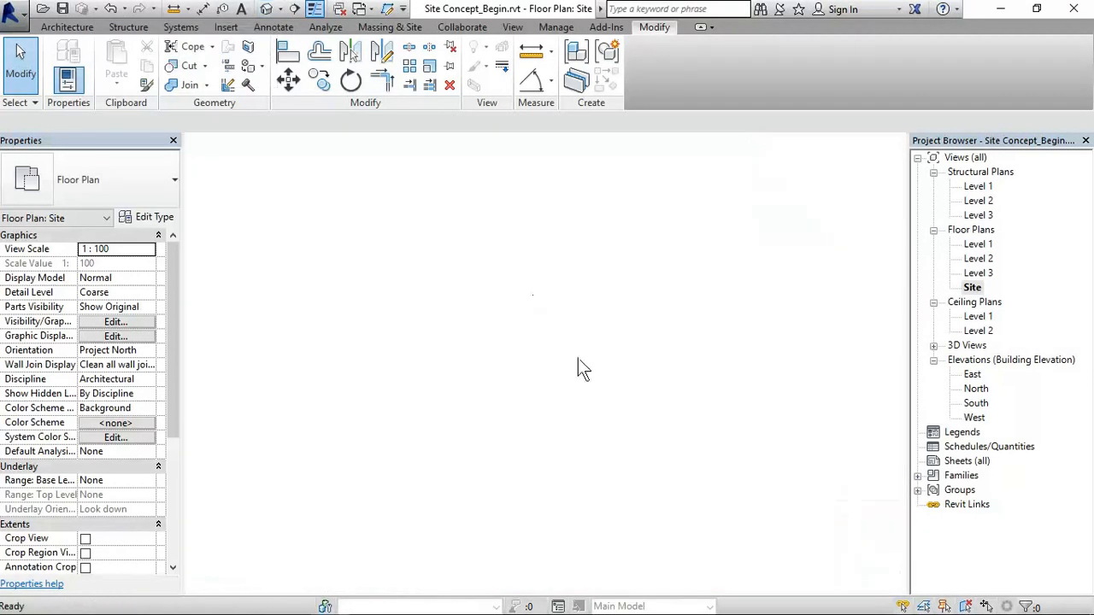
scroll(573, 333, up, 3)
scroll(511, 318, up, 2)
shift+middle_drag(512, 355, 537, 303)
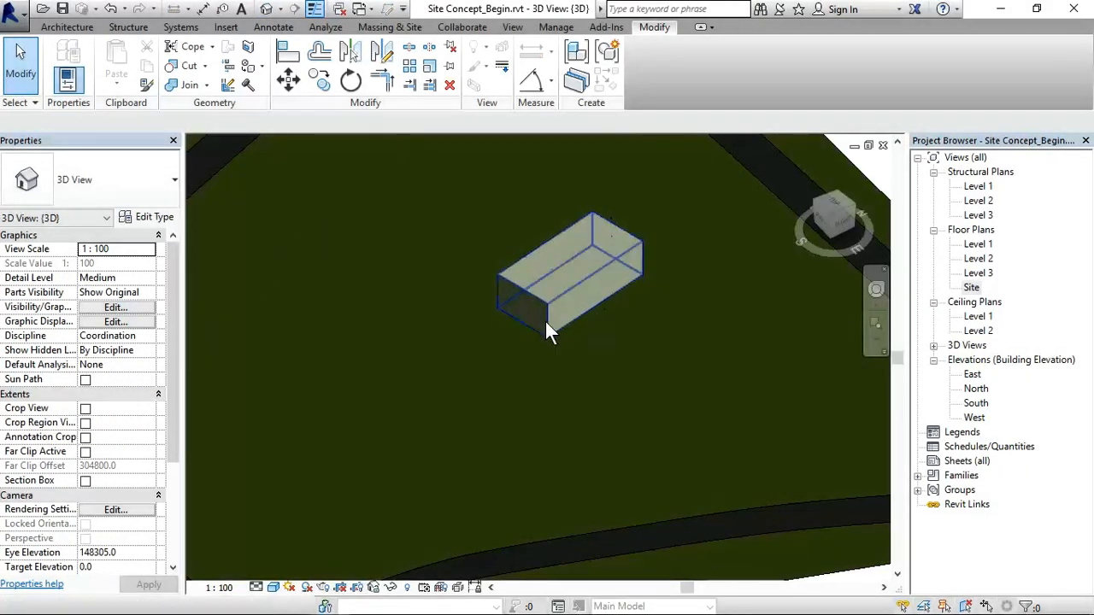
scroll(539, 305, down, 3)
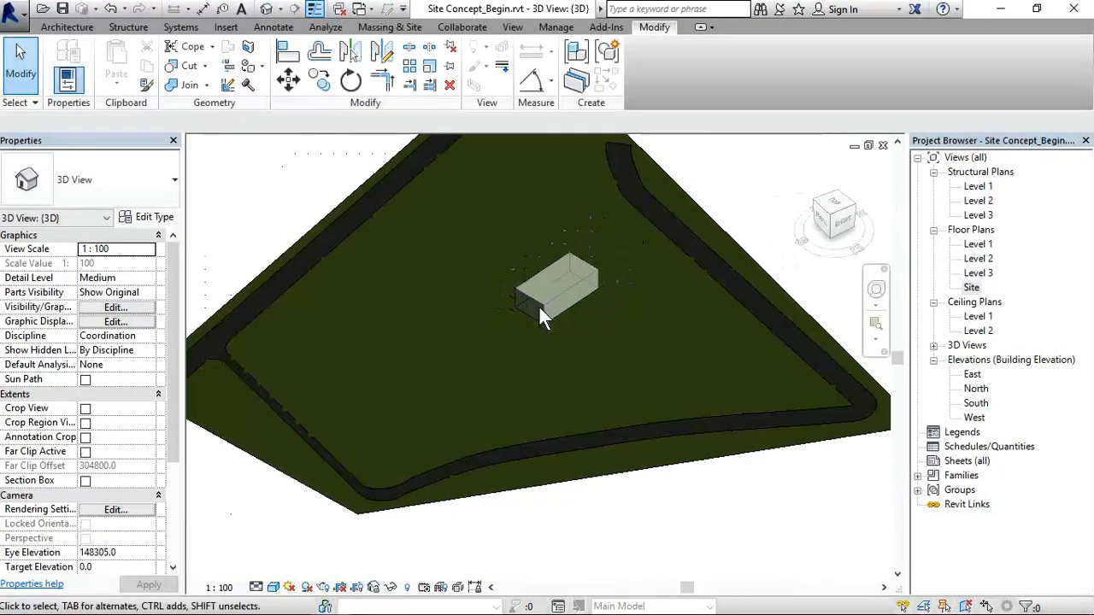
scroll(530, 309, up, 3)
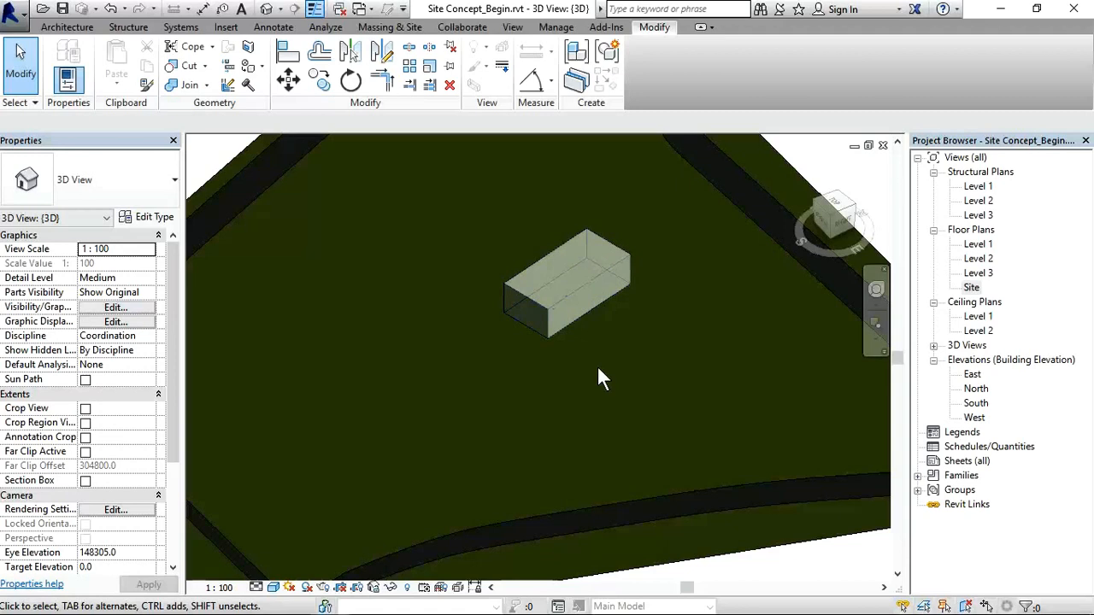
shift+middle_drag(554, 367, 447, 281)
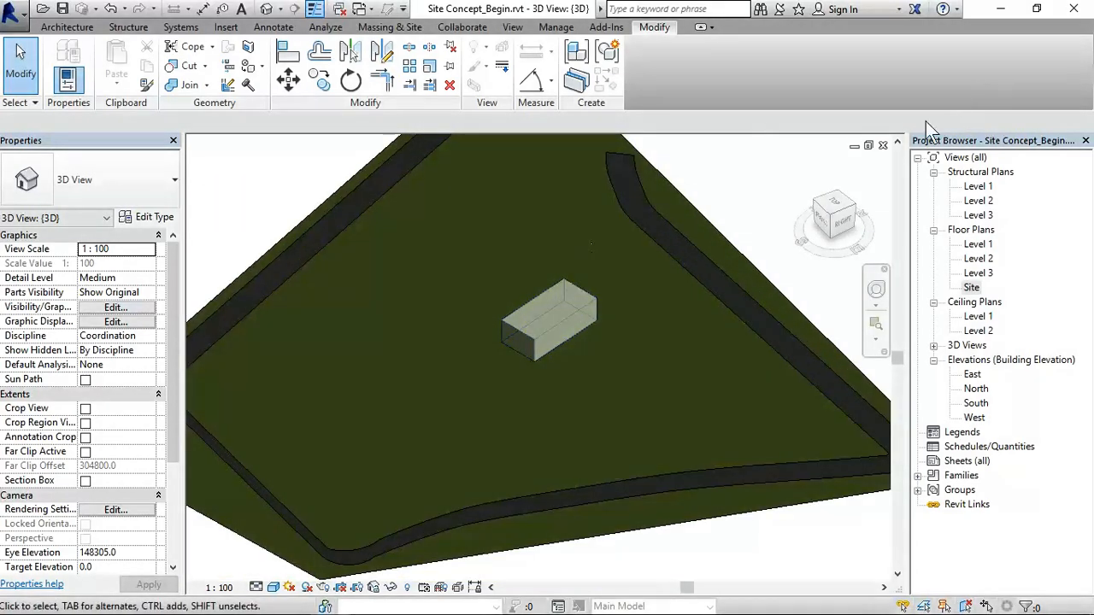
click(883, 145)
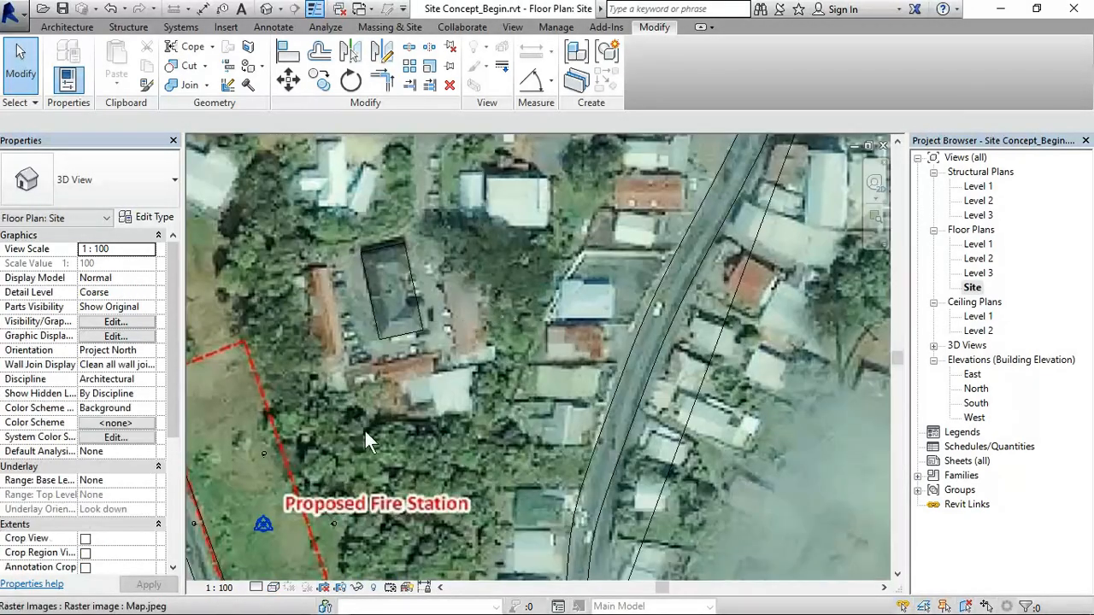
Start a new in-place mass with the name Mass 2.
scroll(466, 342, down, 4)
scroll(459, 366, up, 1)
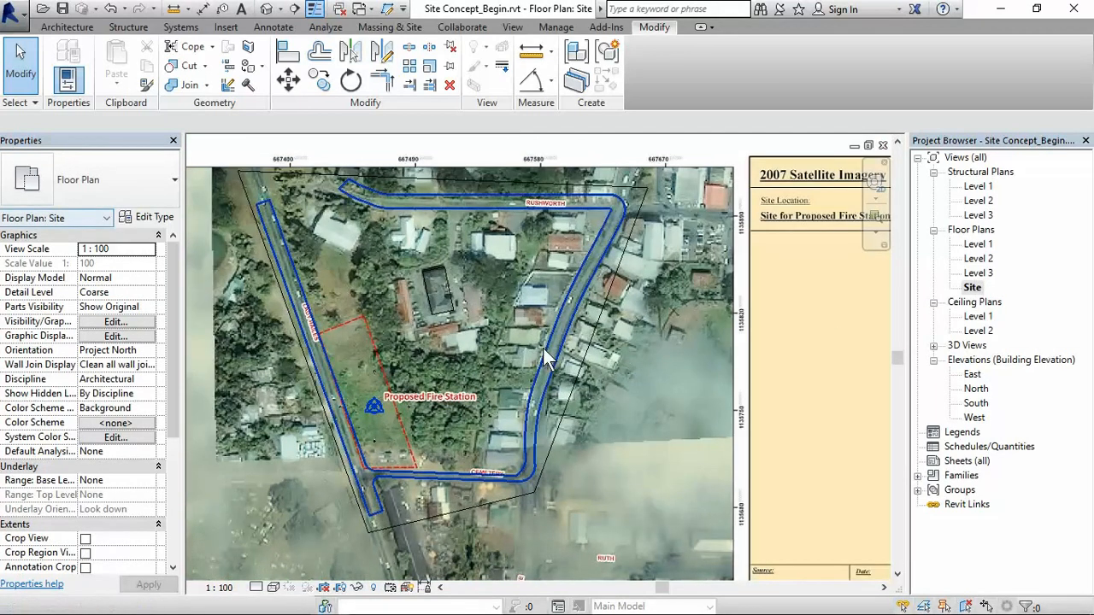
scroll(491, 351, down, 1)
scroll(459, 298, up, 1)
middle_drag(515, 456, 491, 412)
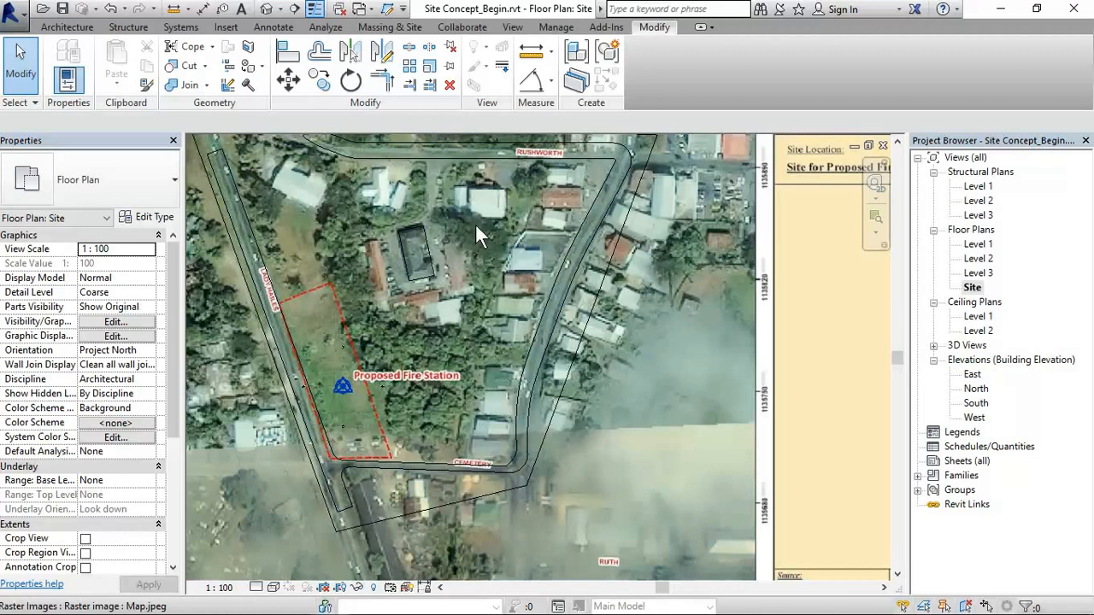
scroll(458, 232, up, 2)
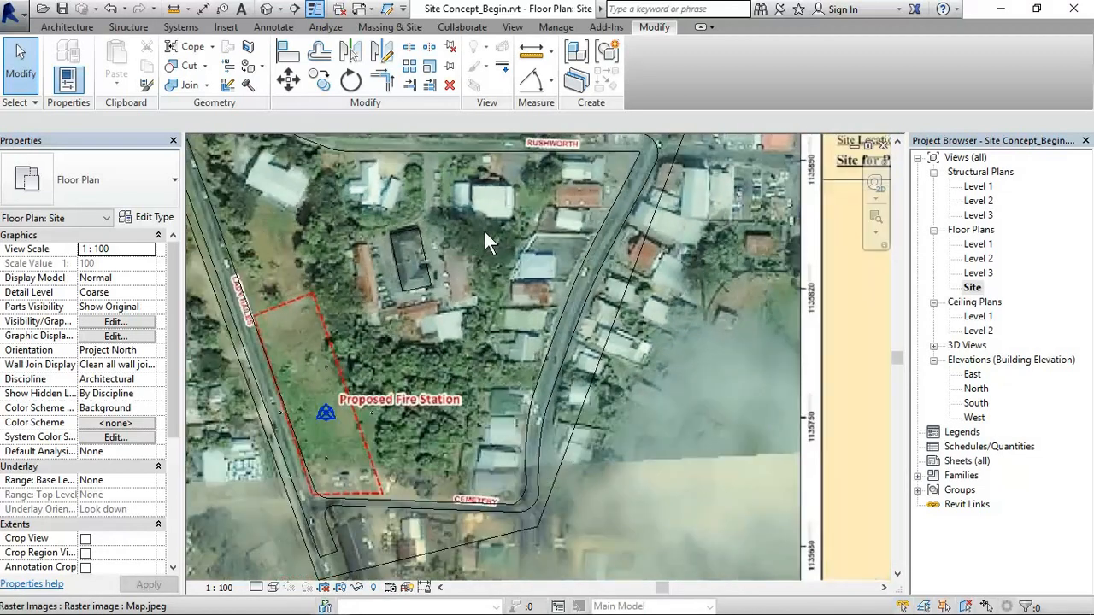
scroll(497, 200, up, 1)
click(487, 206)
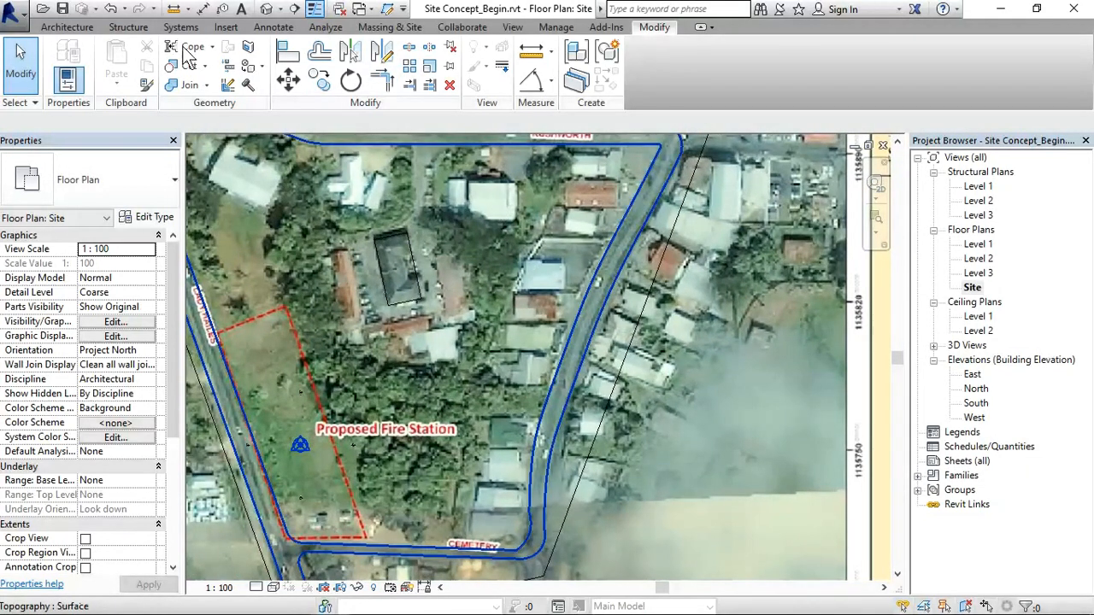
click(390, 27)
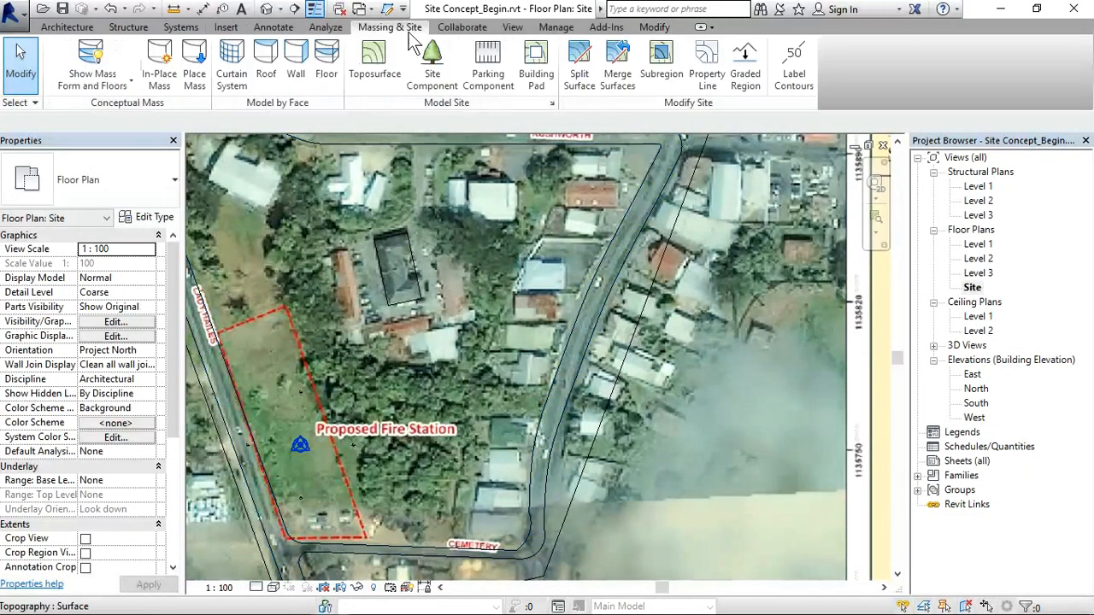
click(161, 67)
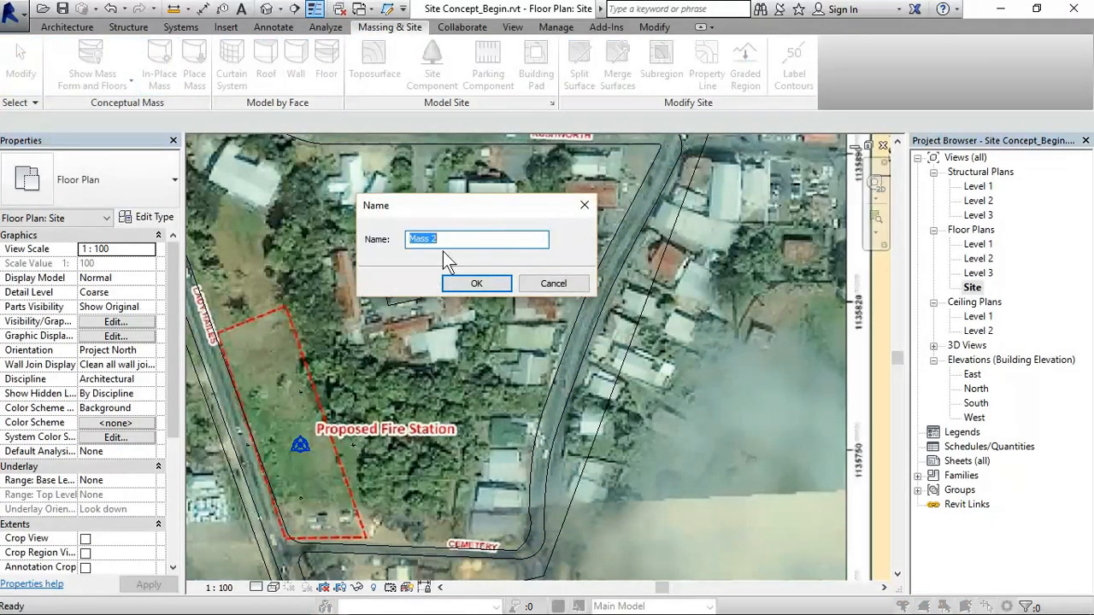
click(476, 283)
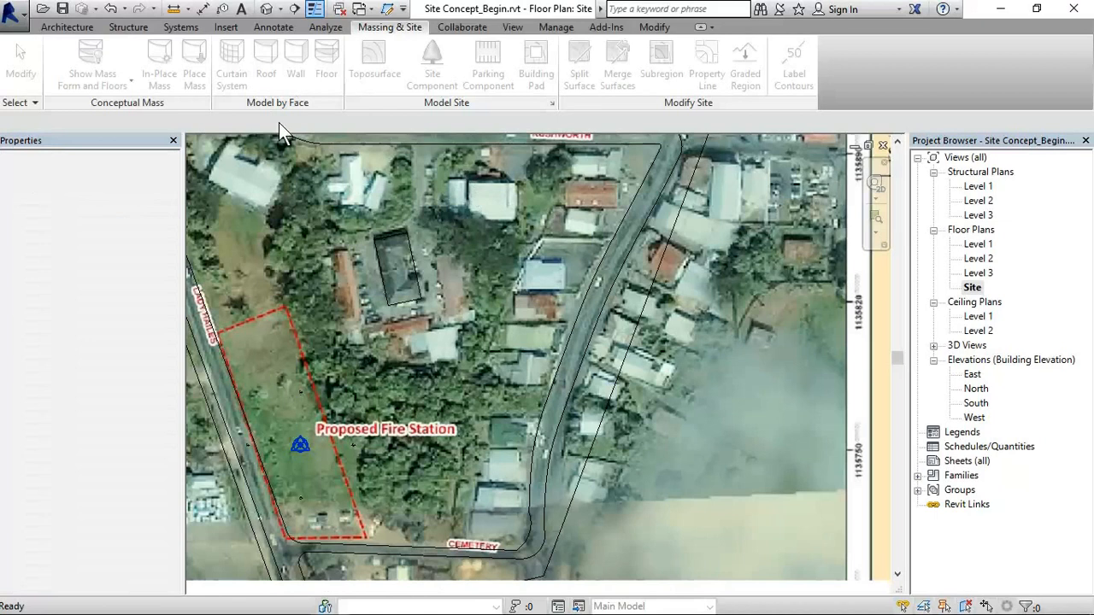
Trace the white-roofed building north of the first mass with a rectangle and turn it into a finished solid mass.
click(205, 49)
click(445, 180)
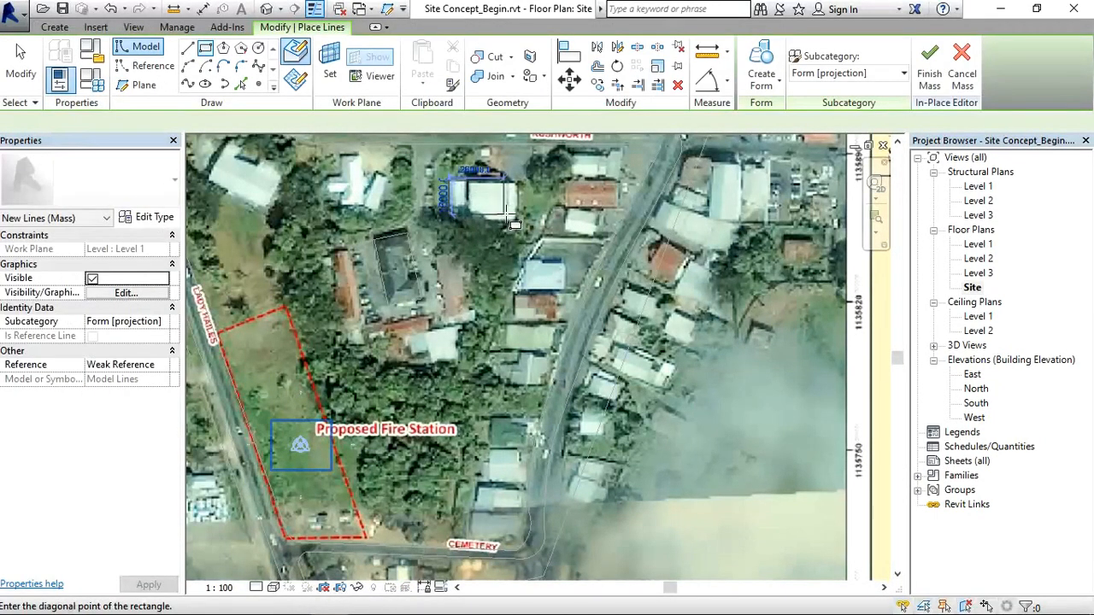
click(519, 221)
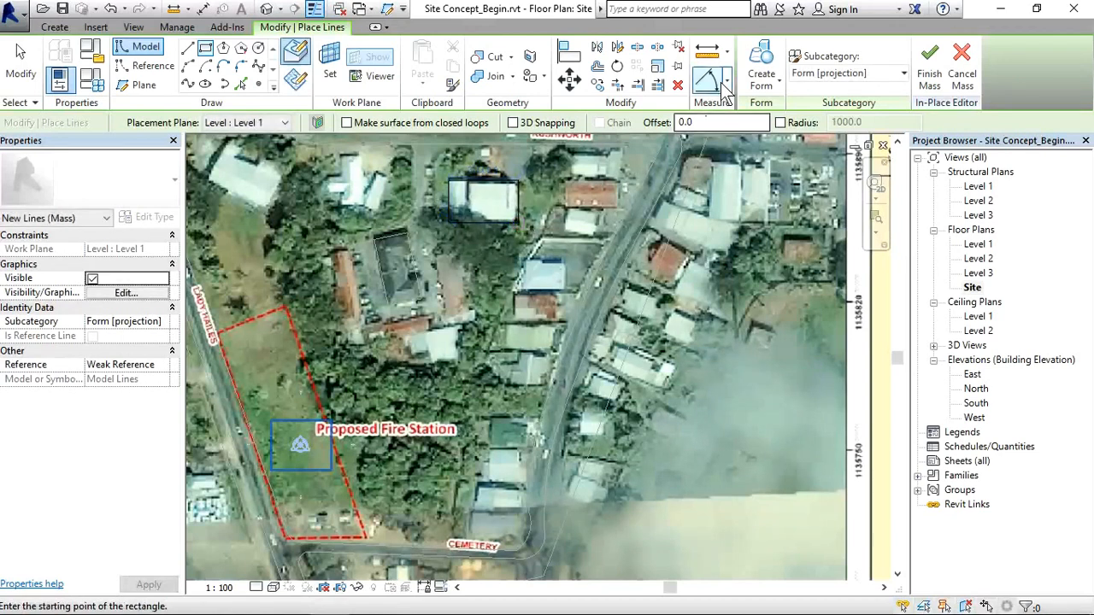
click(761, 61)
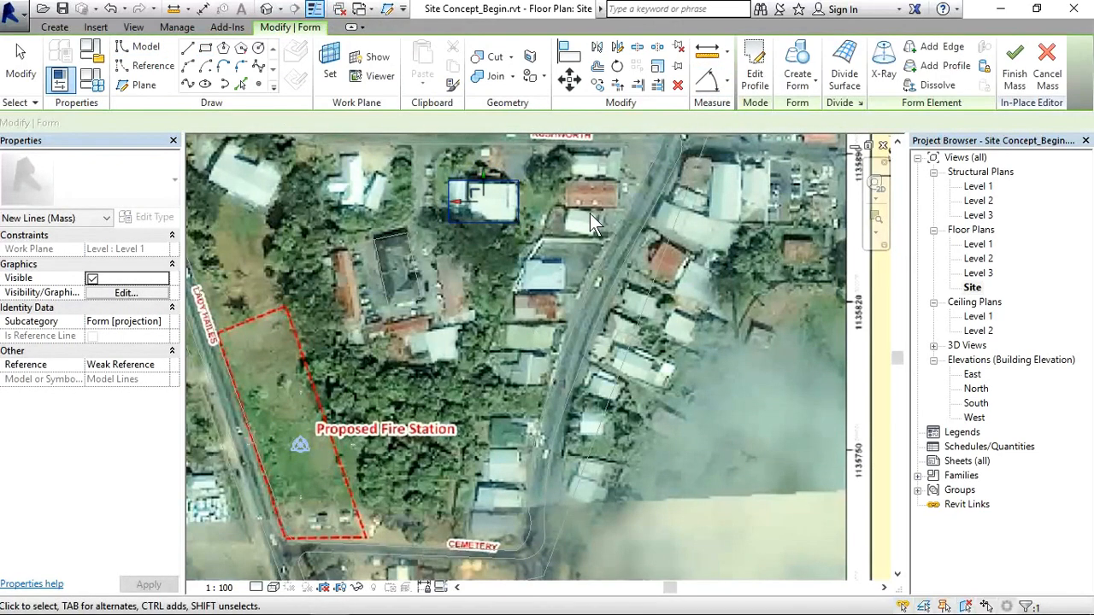
click(1014, 77)
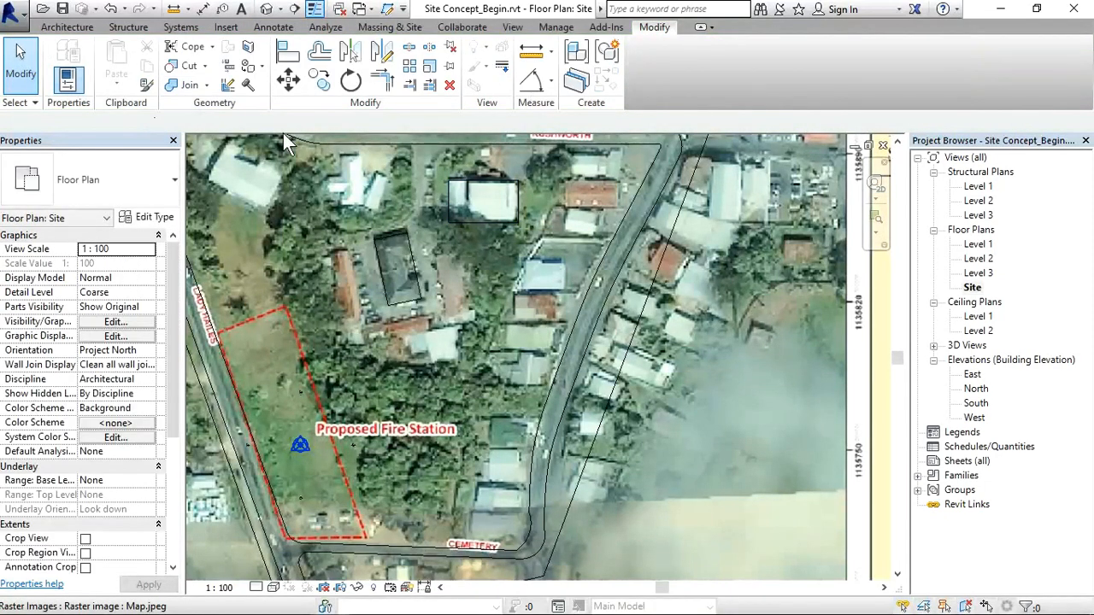
Start another in-place mass with the name Mass 3.
click(390, 27)
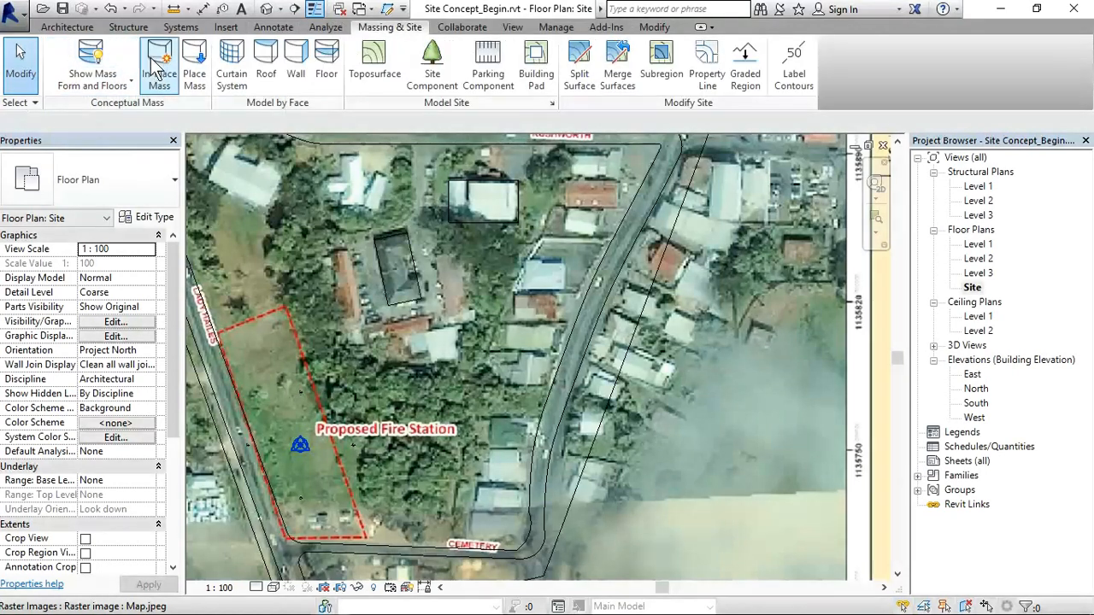
click(154, 59)
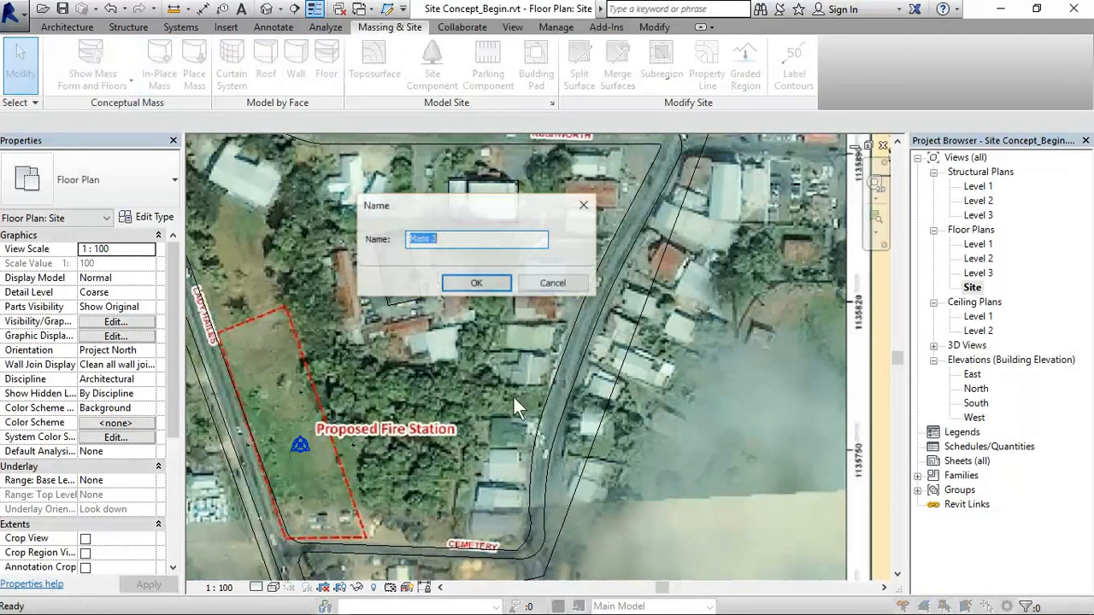
click(476, 284)
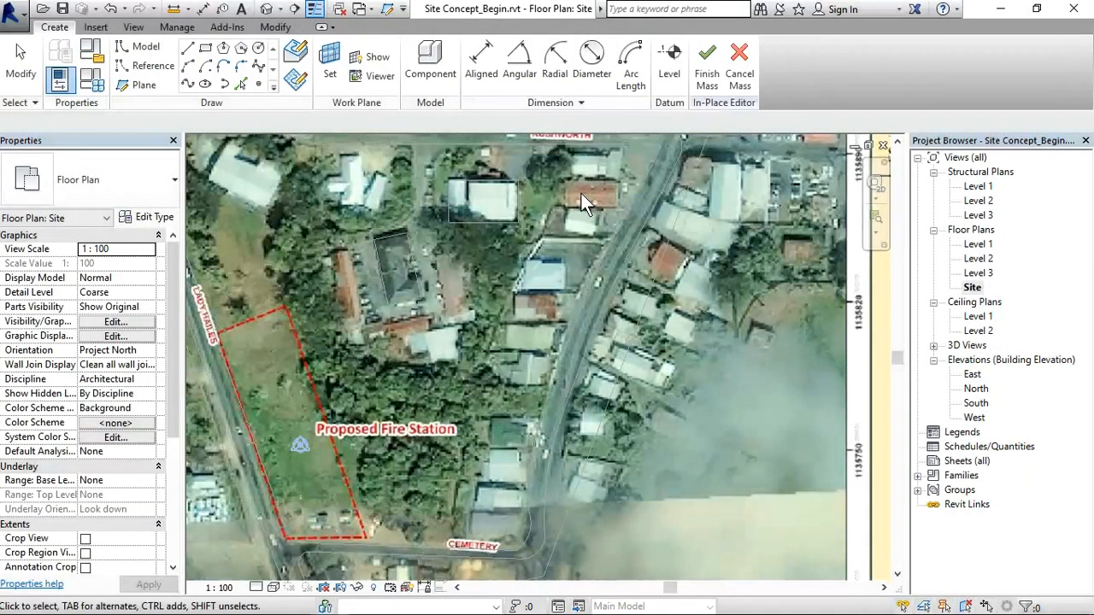
Trace the red-roofed building east of the second mass with a rectangle and turn it into a finished solid mass.
scroll(581, 193, up, 2)
scroll(575, 186, down, 2)
scroll(575, 186, up, 1)
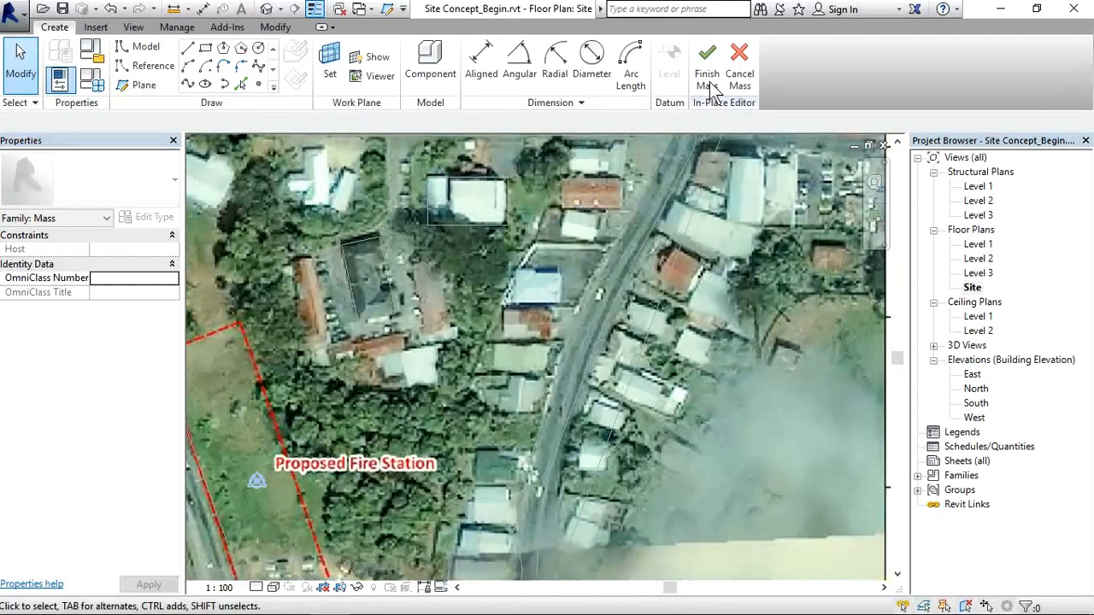
click(205, 47)
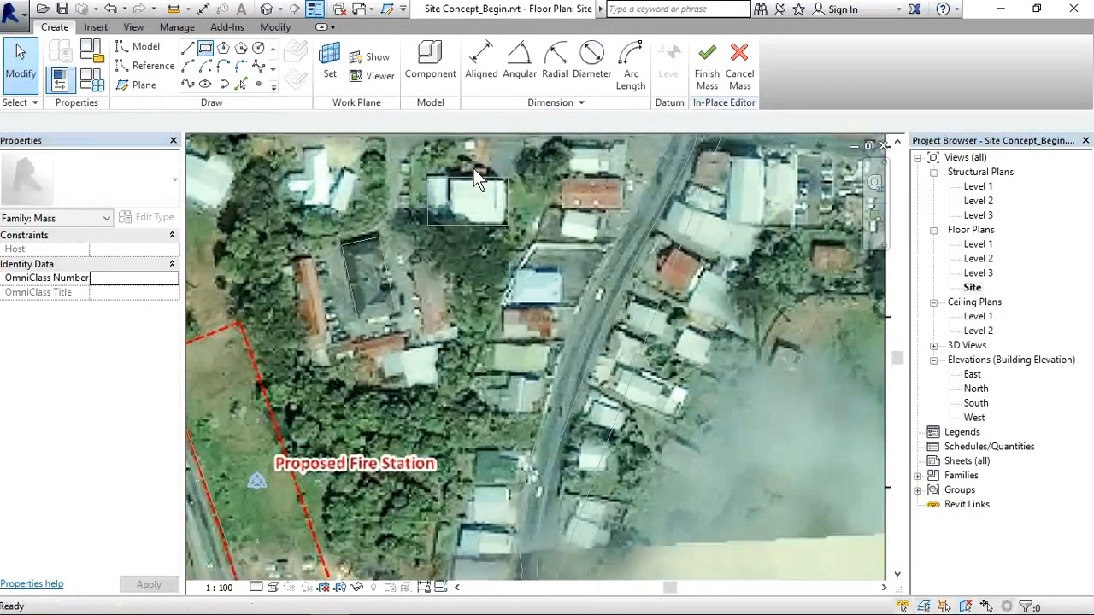
click(563, 179)
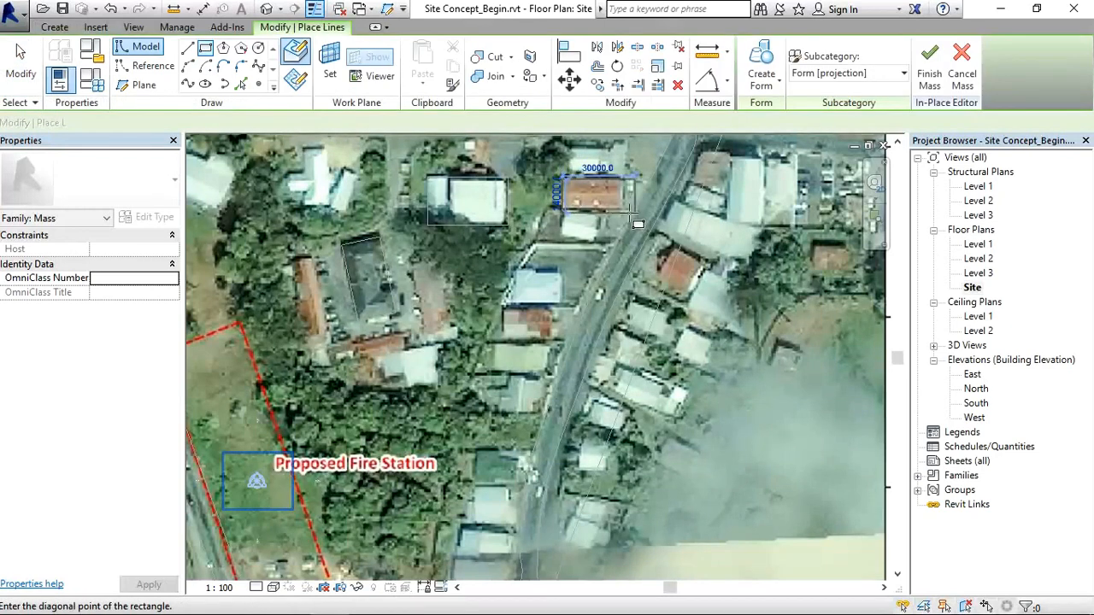
click(624, 208)
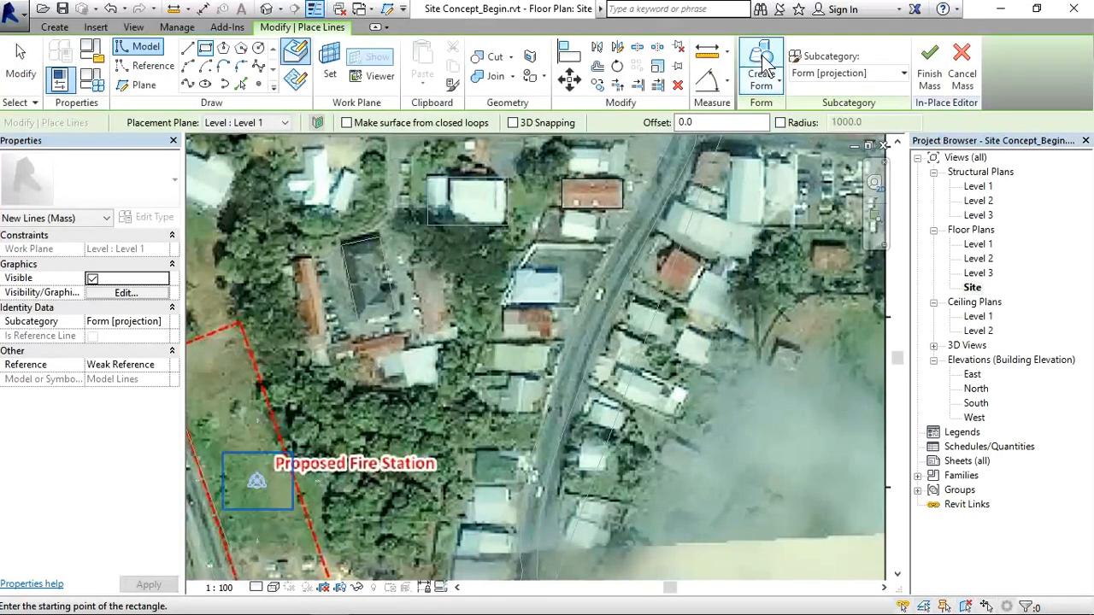
key(Escape)
key(Escape)
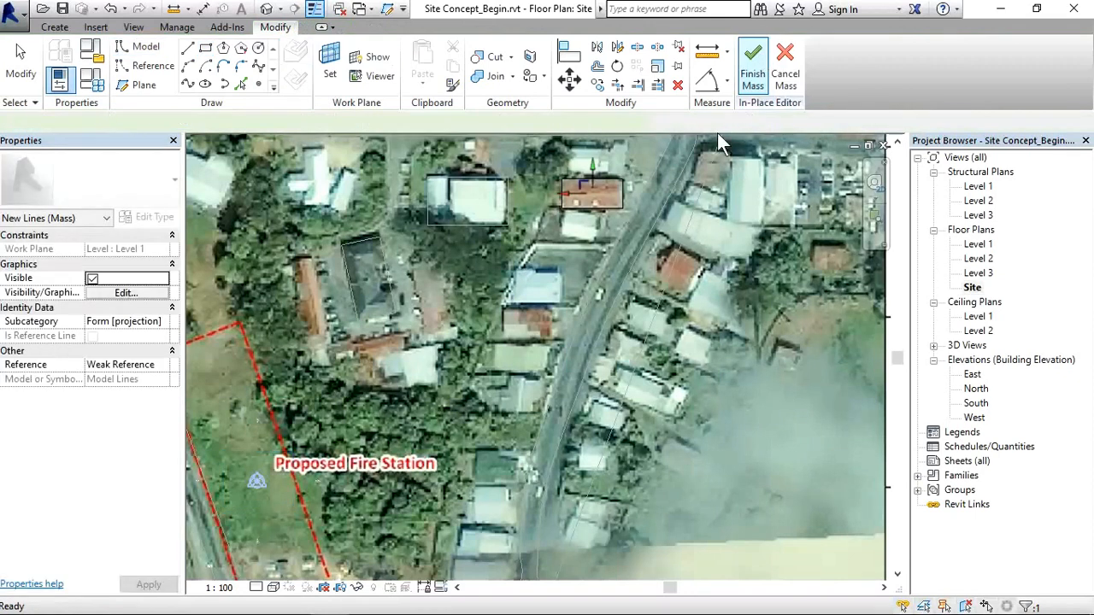
click(1015, 64)
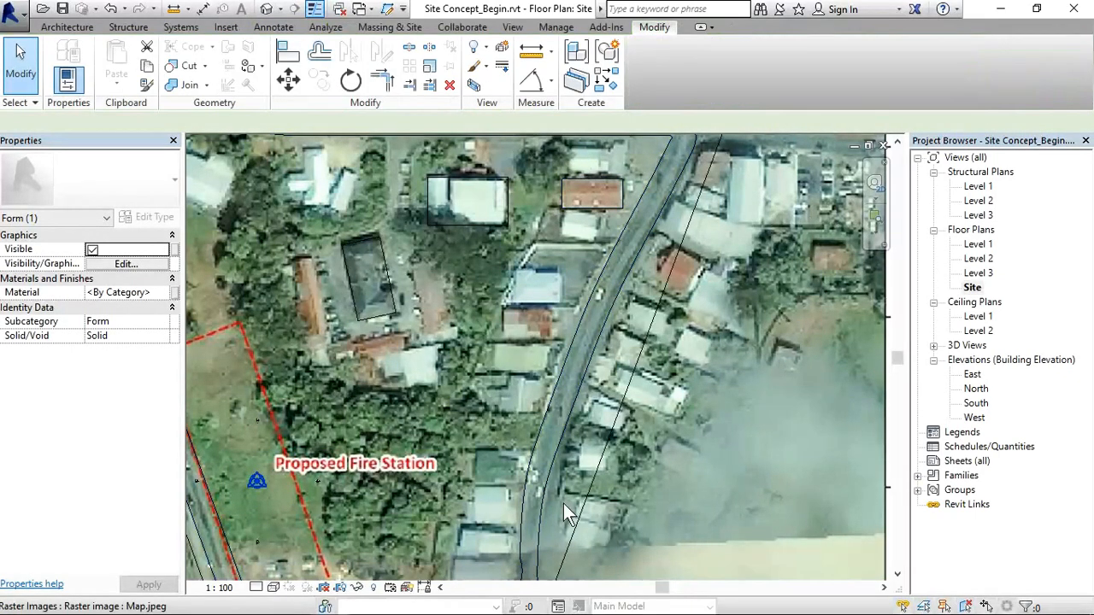
key(Escape)
Start a further in-place mass with the name Mass 4.
scroll(436, 239, down, 3)
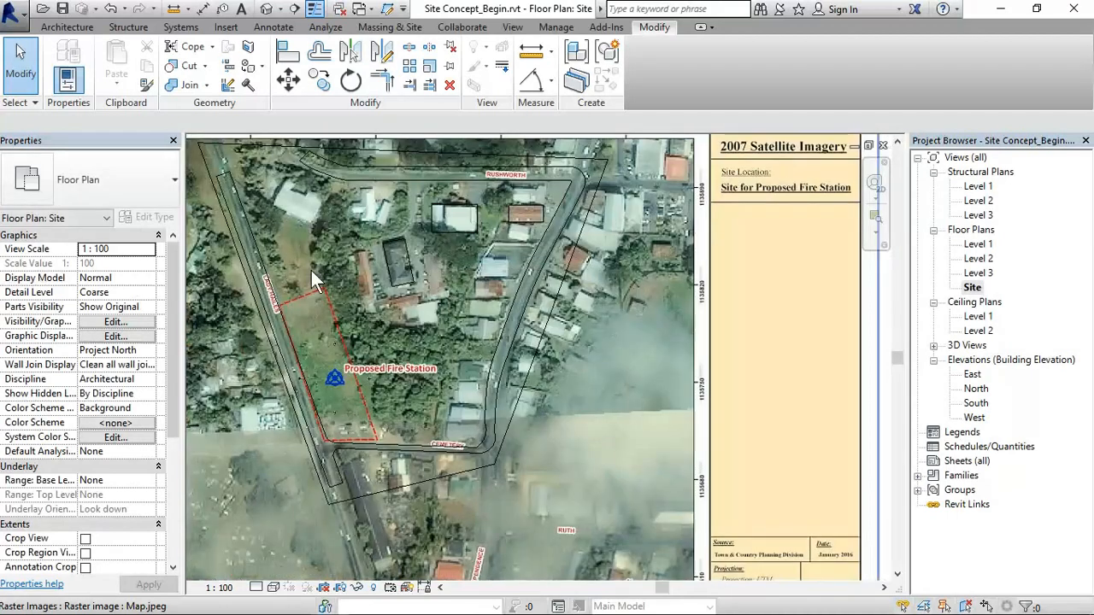
scroll(412, 320, down, 2)
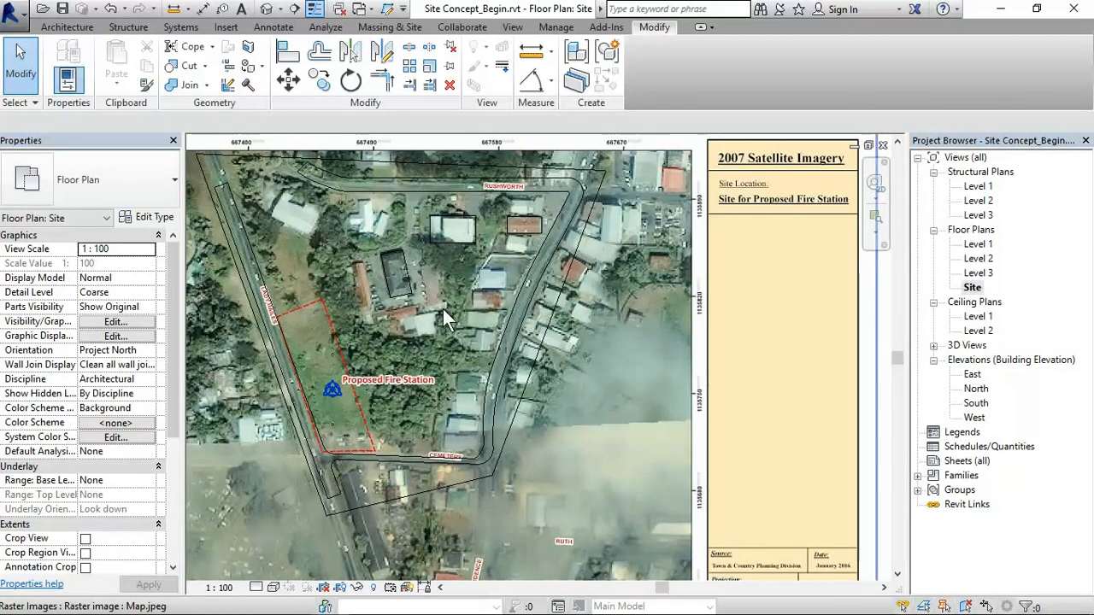
scroll(513, 357, up, 2)
scroll(493, 351, down, 2)
scroll(282, 238, up, 2)
scroll(411, 197, up, 1)
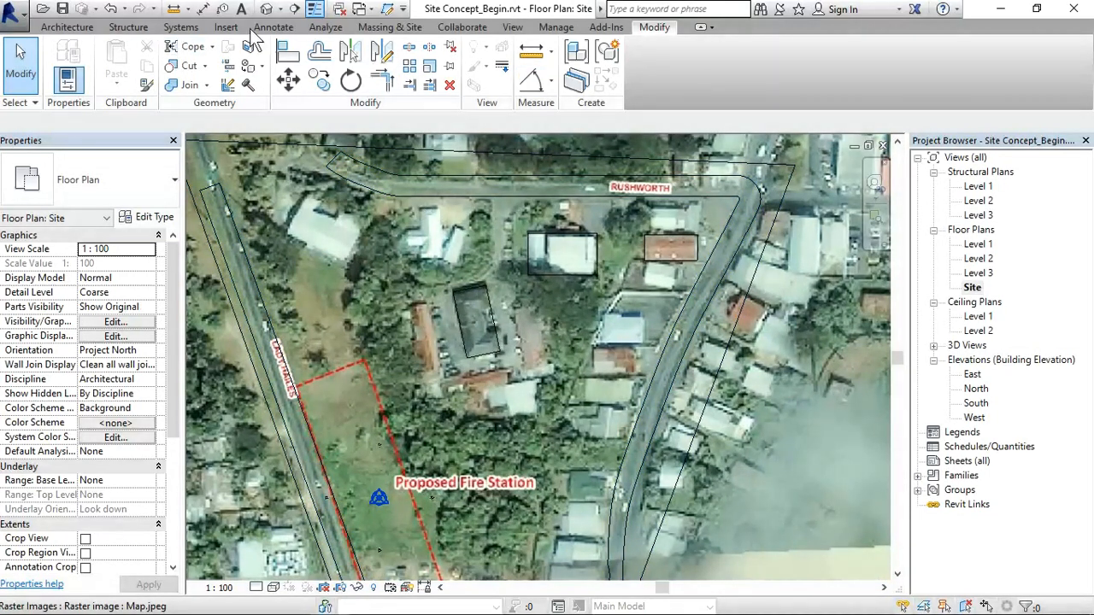
click(390, 27)
click(159, 60)
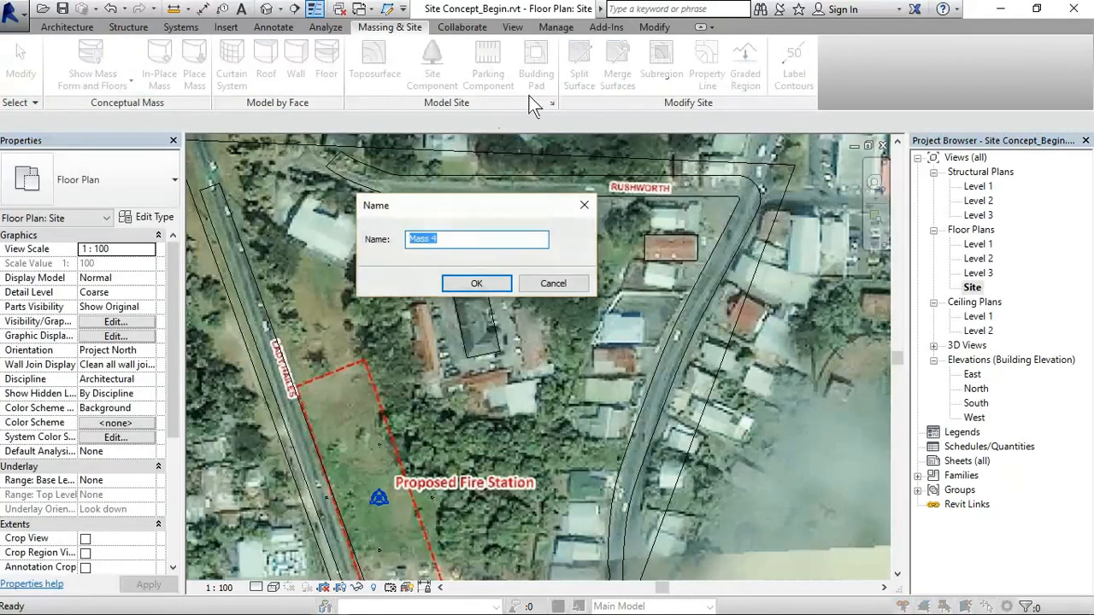
click(495, 283)
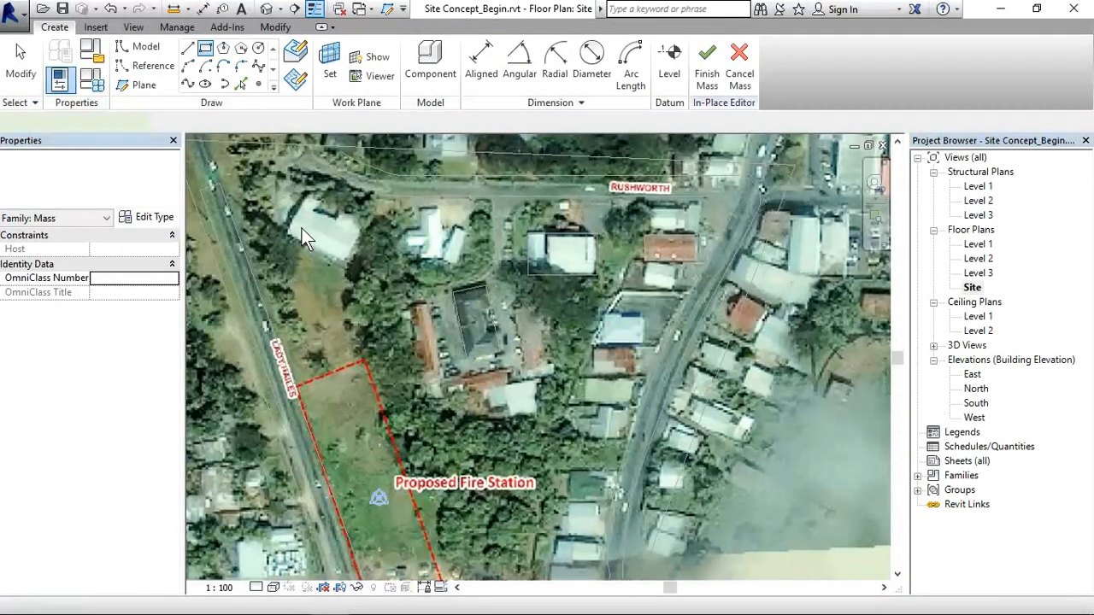
Draw an upright rectangle over the slanted white-roofed building beside Lady Hailes, north of the proposed fire station, and leave the drawing tool.
click(293, 191)
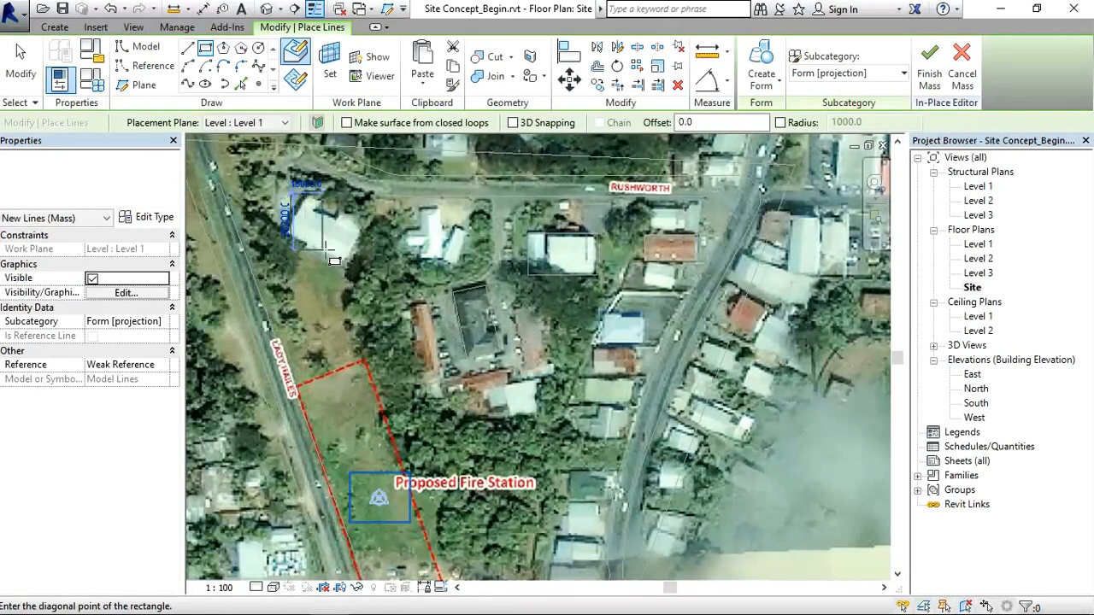
click(339, 265)
click(22, 60)
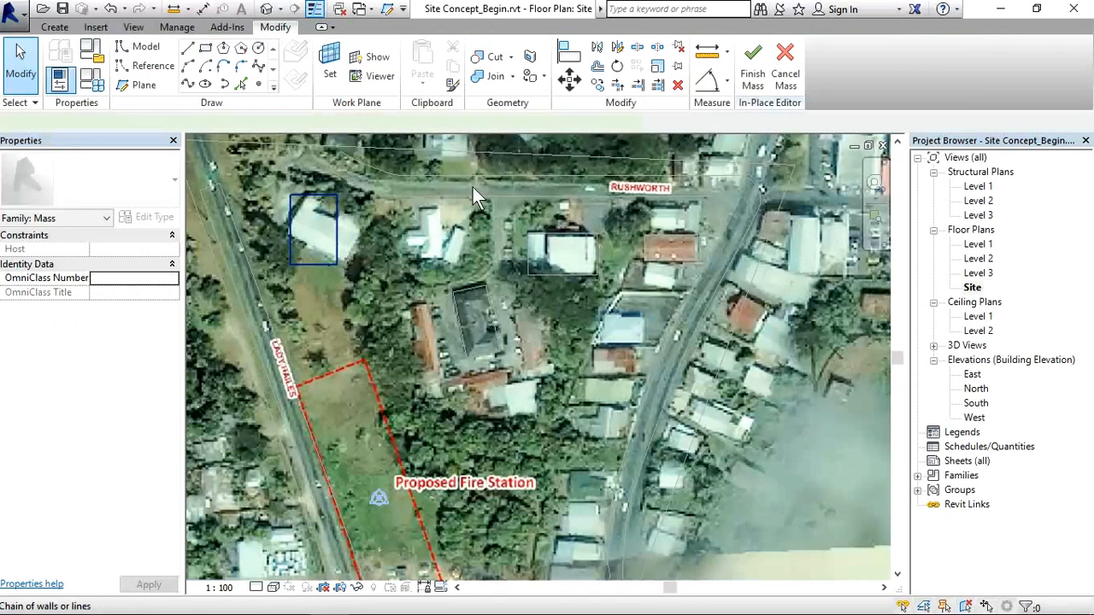
Rotate the rectangle of Mass 4 to match the slant of the white-roofed building beside Lady Hailes.
click(617, 67)
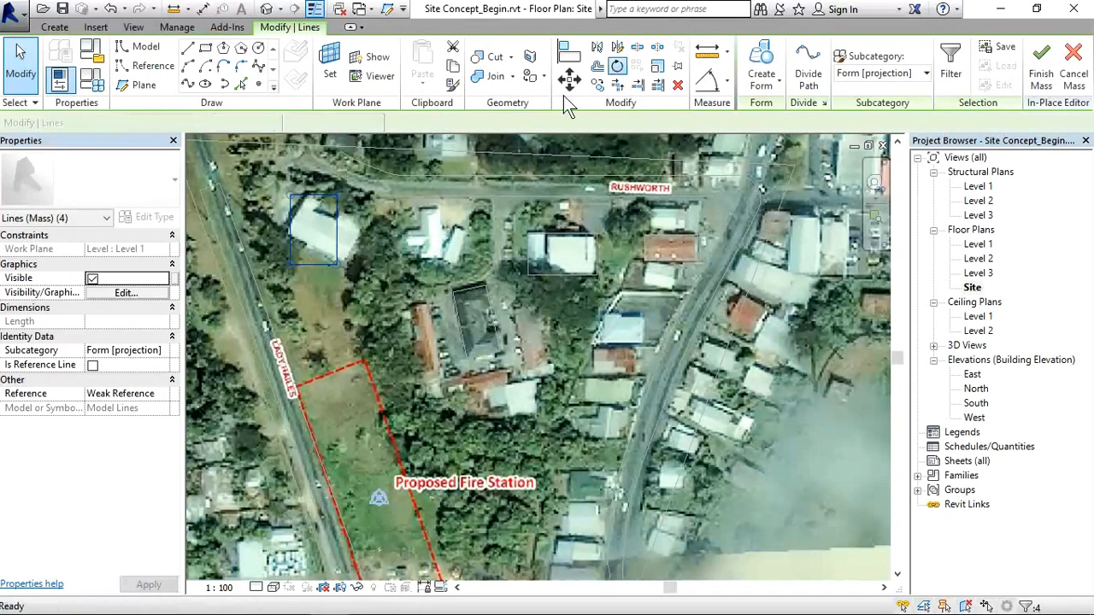
click(313, 230)
click(291, 230)
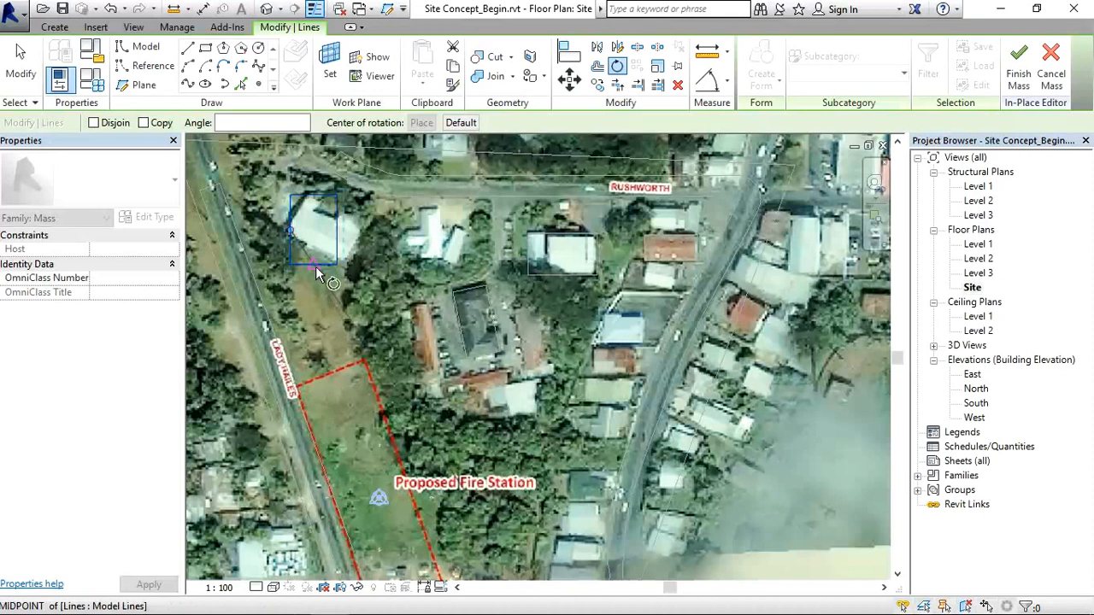
click(289, 300)
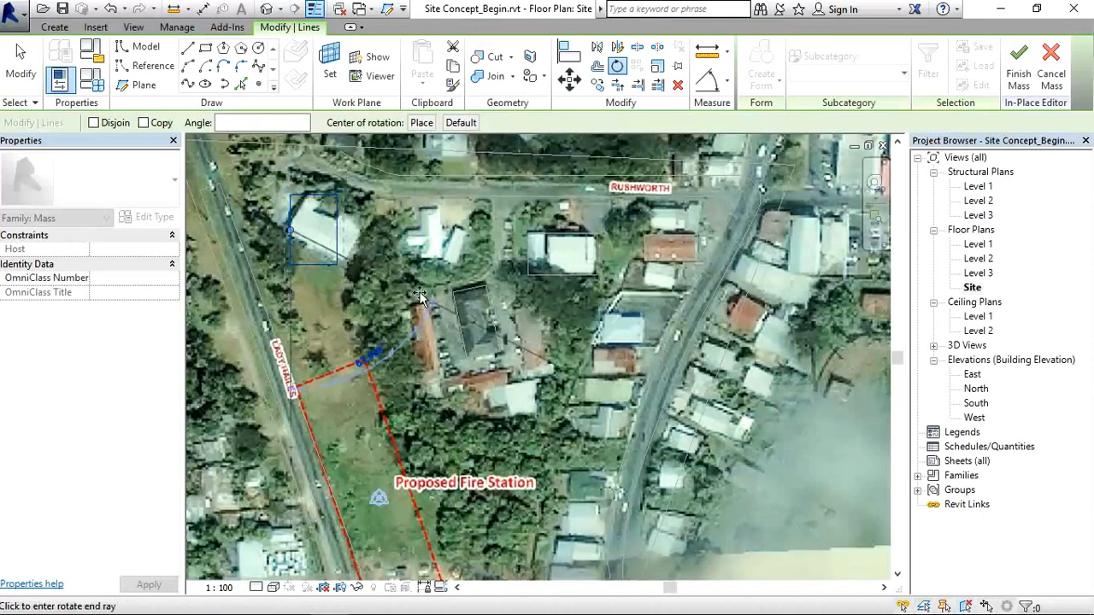
click(422, 296)
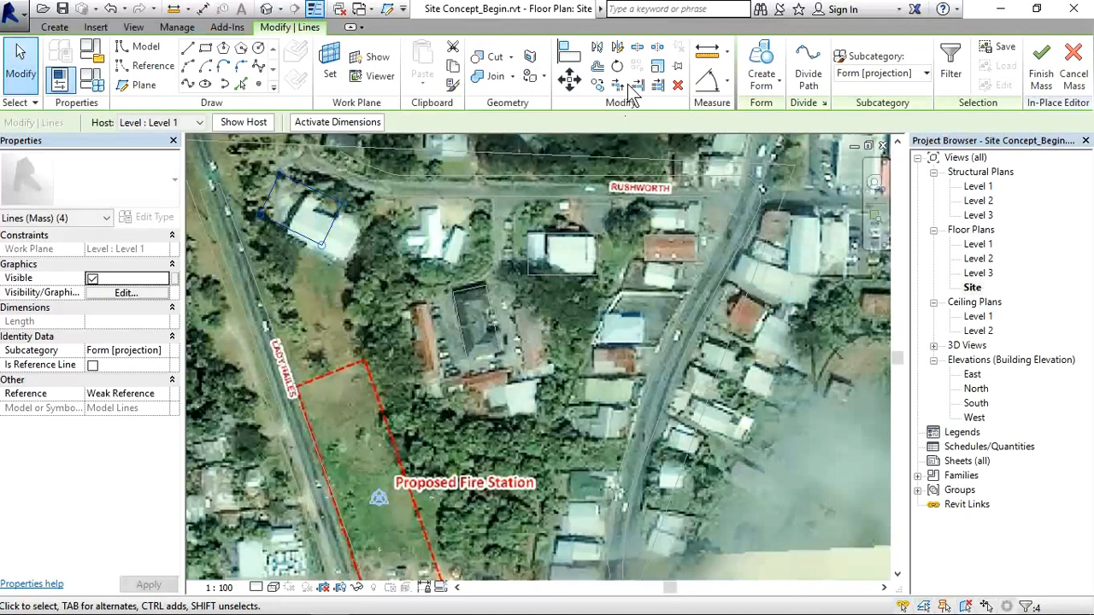
Move the rotated rectangle by its lower right corner onto the matching corner of the white-roofed building.
click(573, 84)
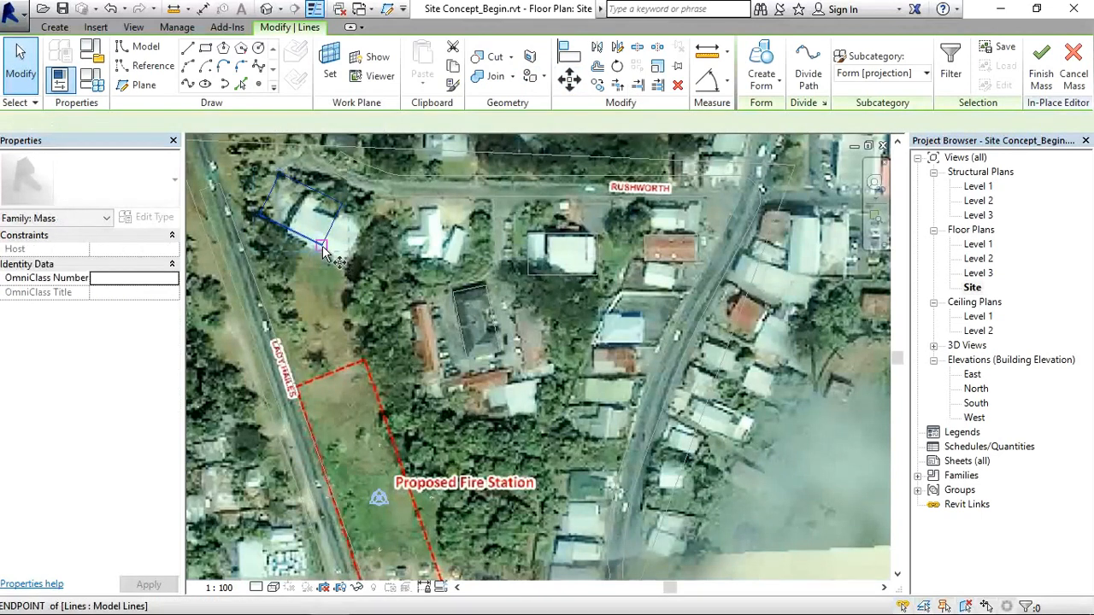
click(323, 247)
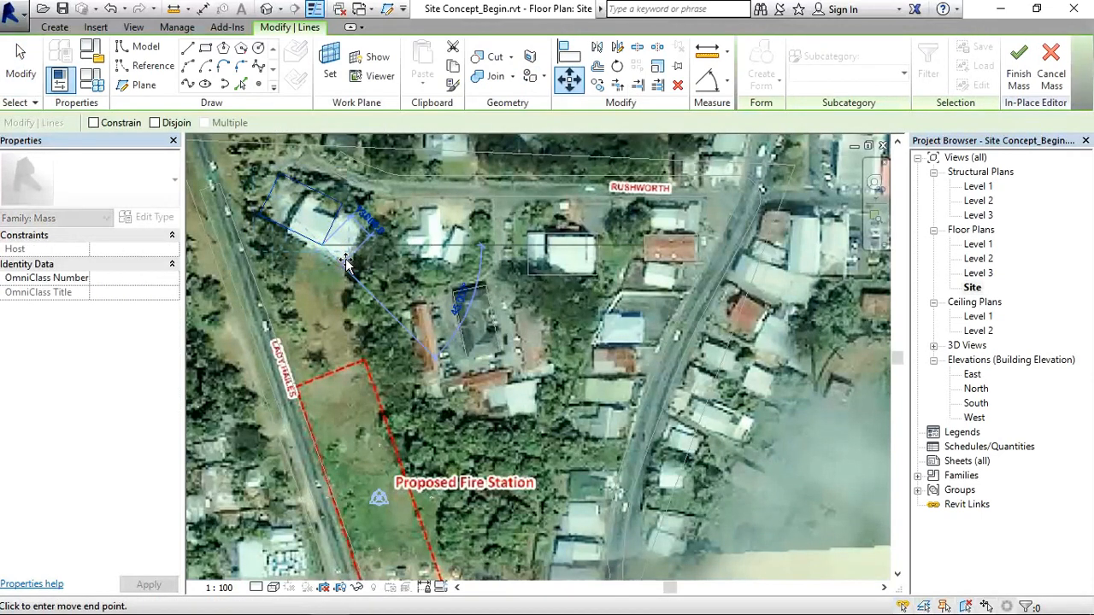
click(345, 261)
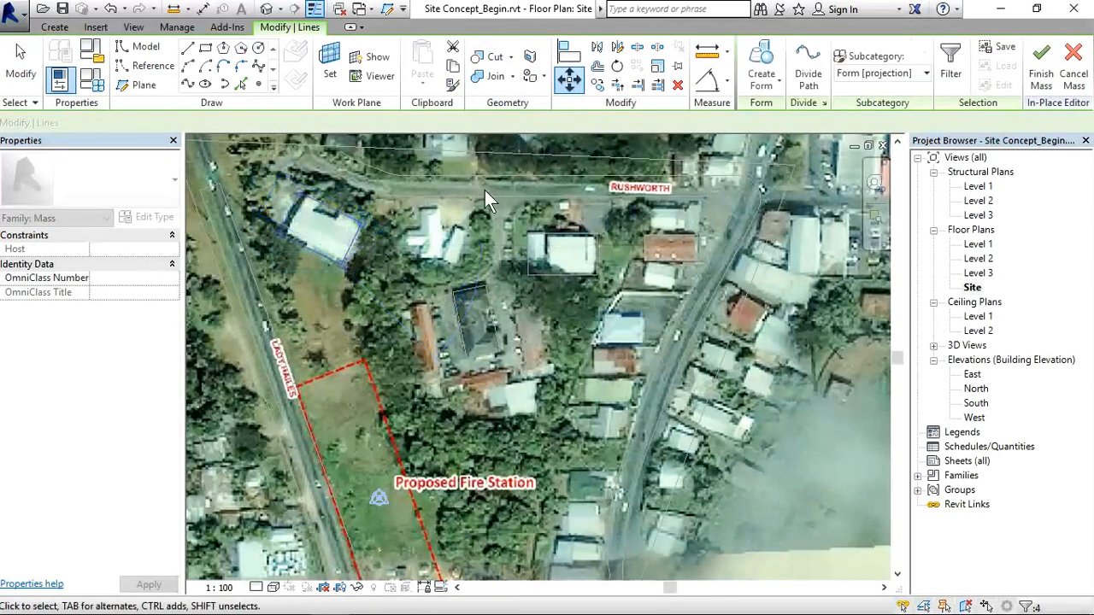
Turn the aligned rectangle into a solid form and finish the in-place mass.
click(763, 60)
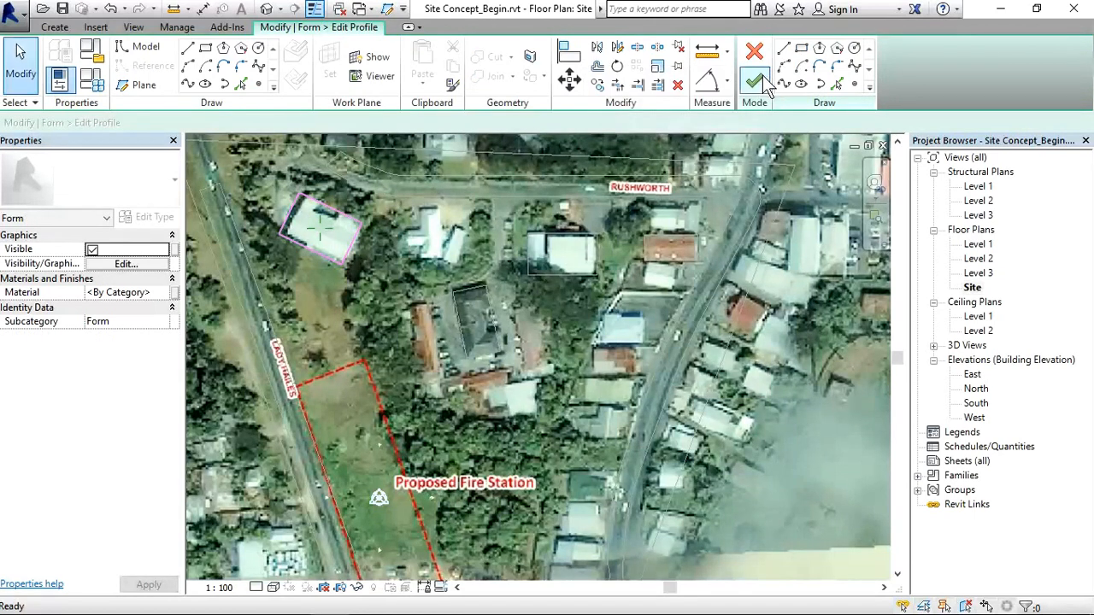
click(760, 81)
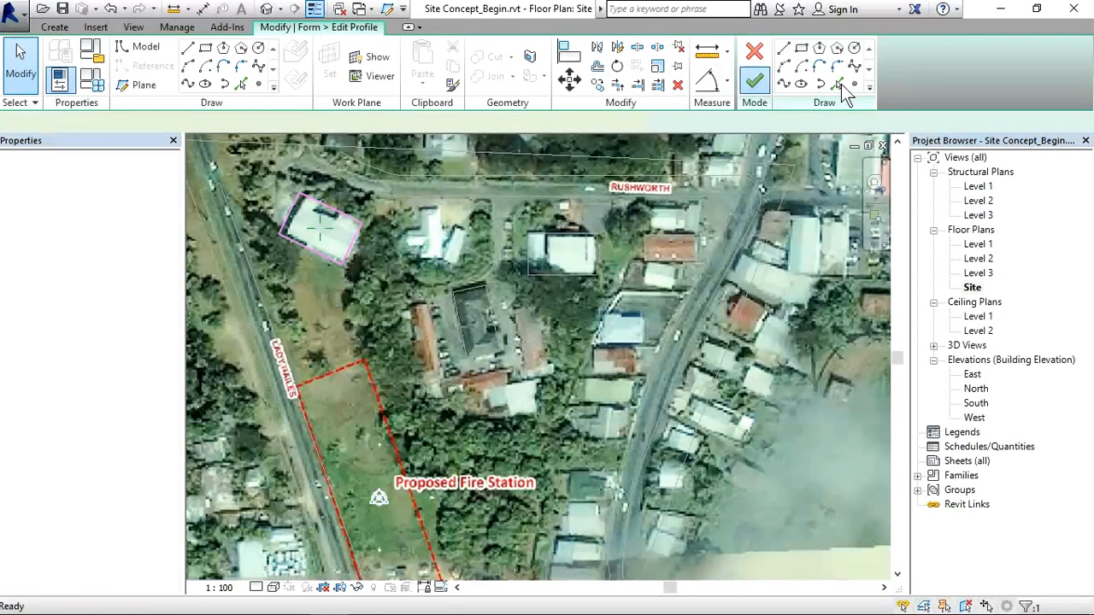
click(1015, 75)
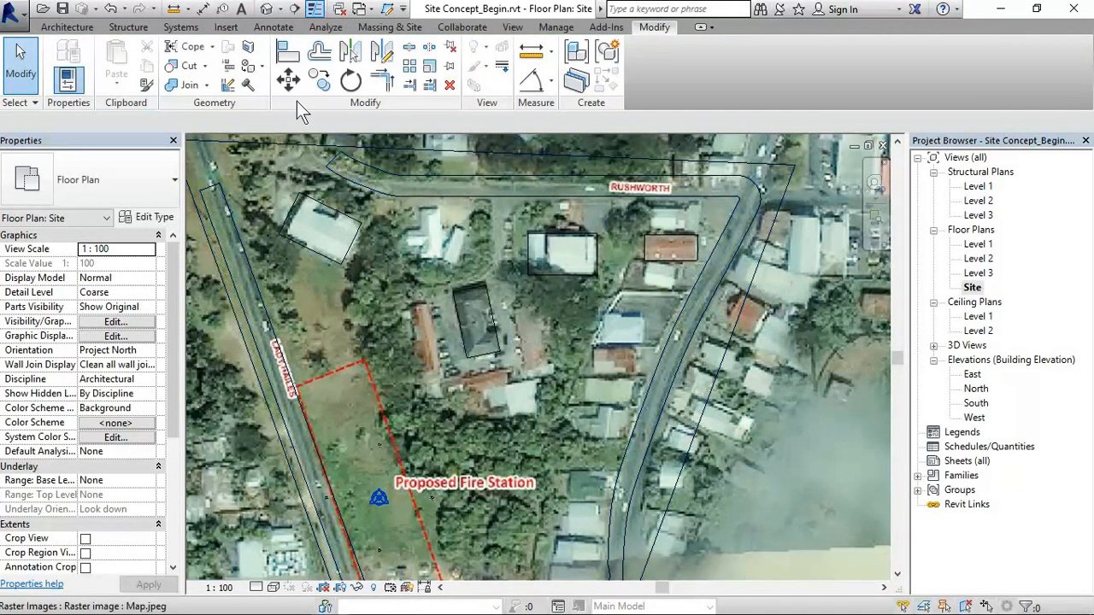
Open the default 3D view and examine the building masses on the site from several angles.
click(266, 11)
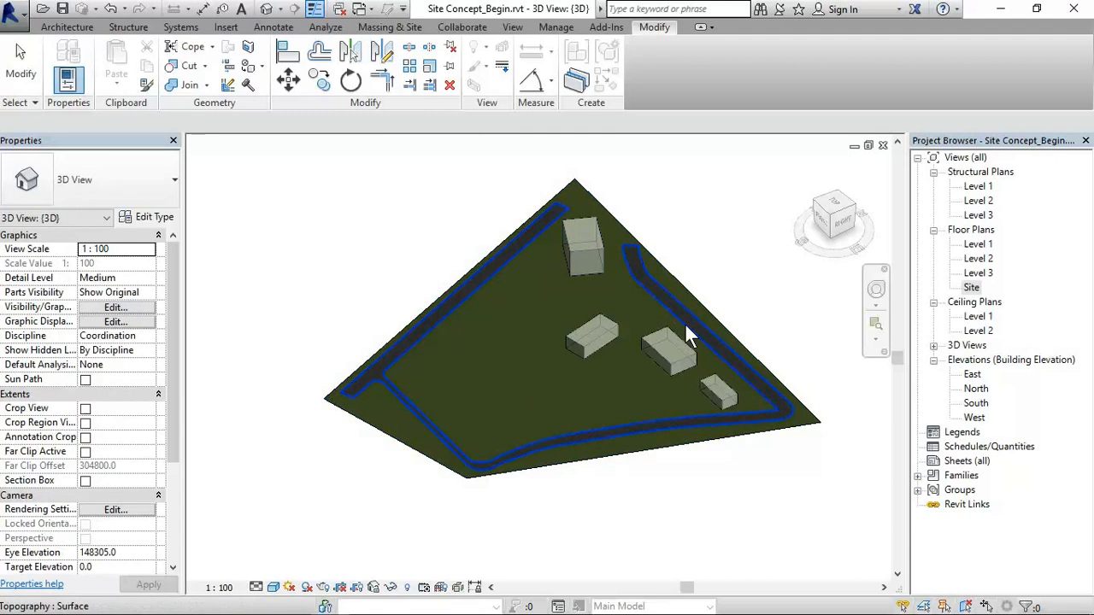
shift+middle_drag(710, 471, 659, 317)
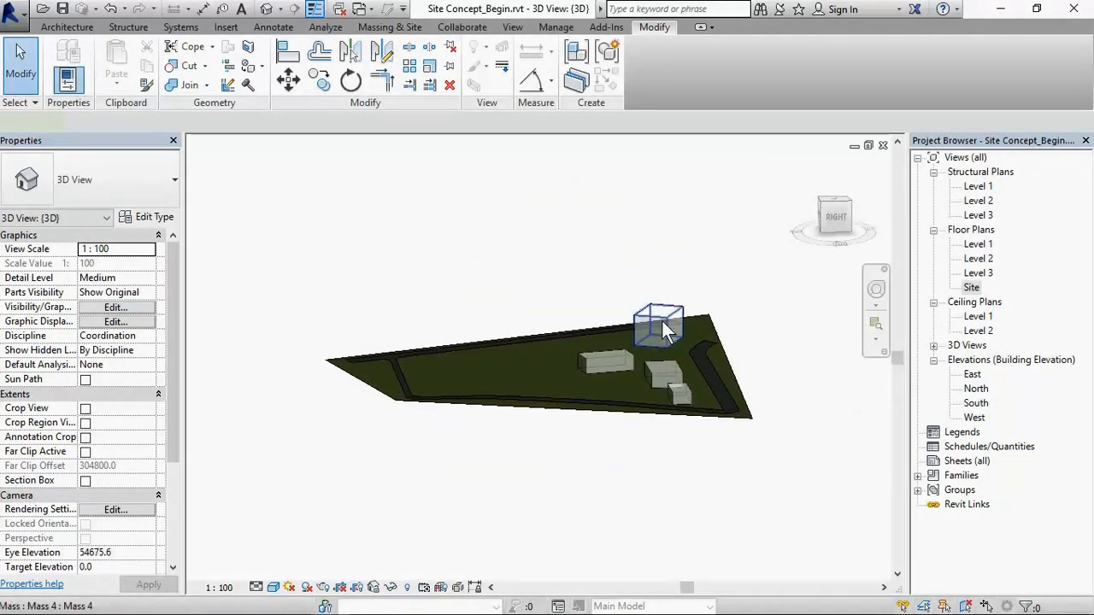
click(661, 319)
mouse_move(655, 323)
mouse_down()
mouse_move(646, 312)
mouse_move(656, 313)
mouse_up()
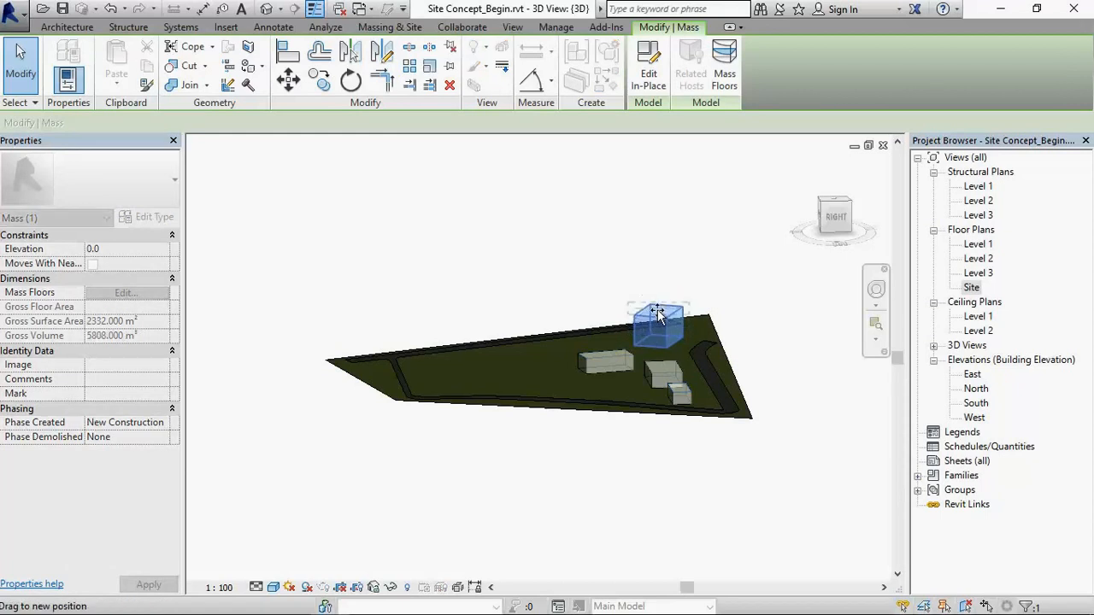
key(Escape)
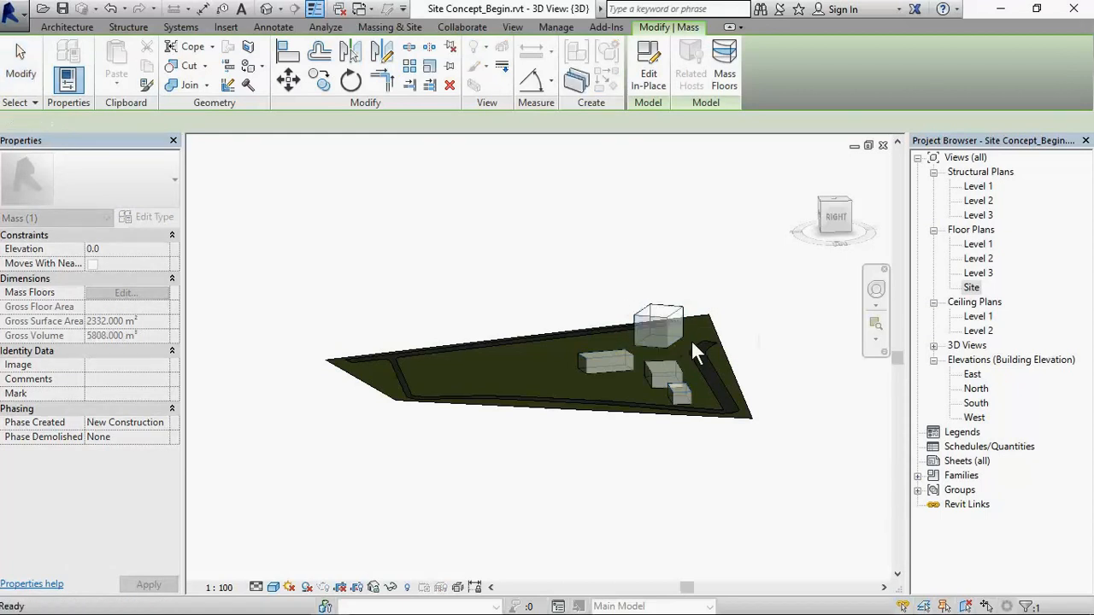
shift+middle_drag(504, 514, 700, 350)
scroll(683, 328, up, 2)
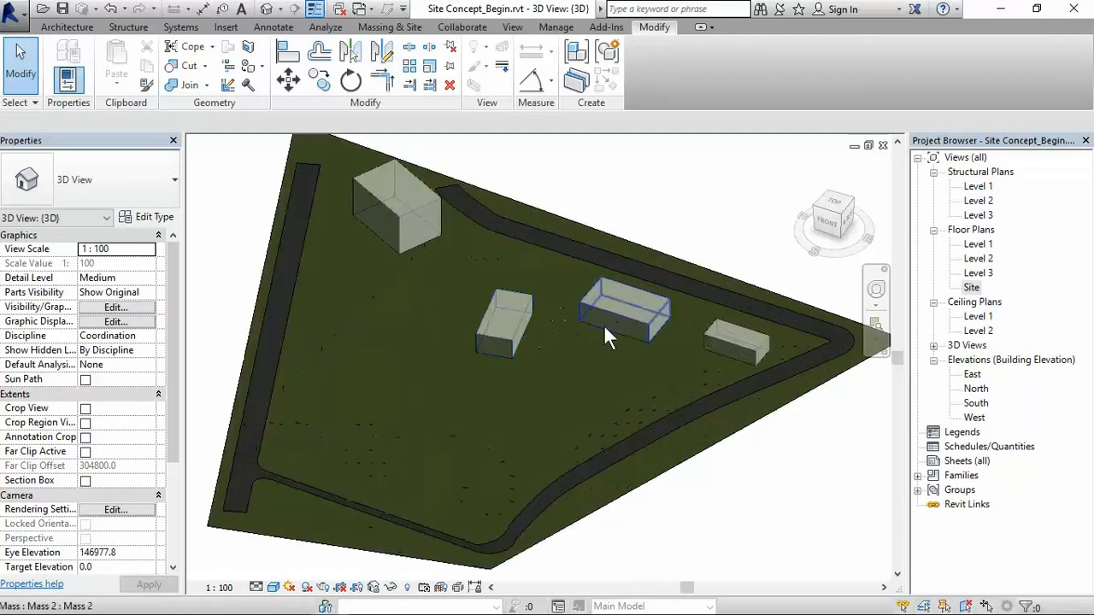
shift+middle_drag(816, 444, 695, 454)
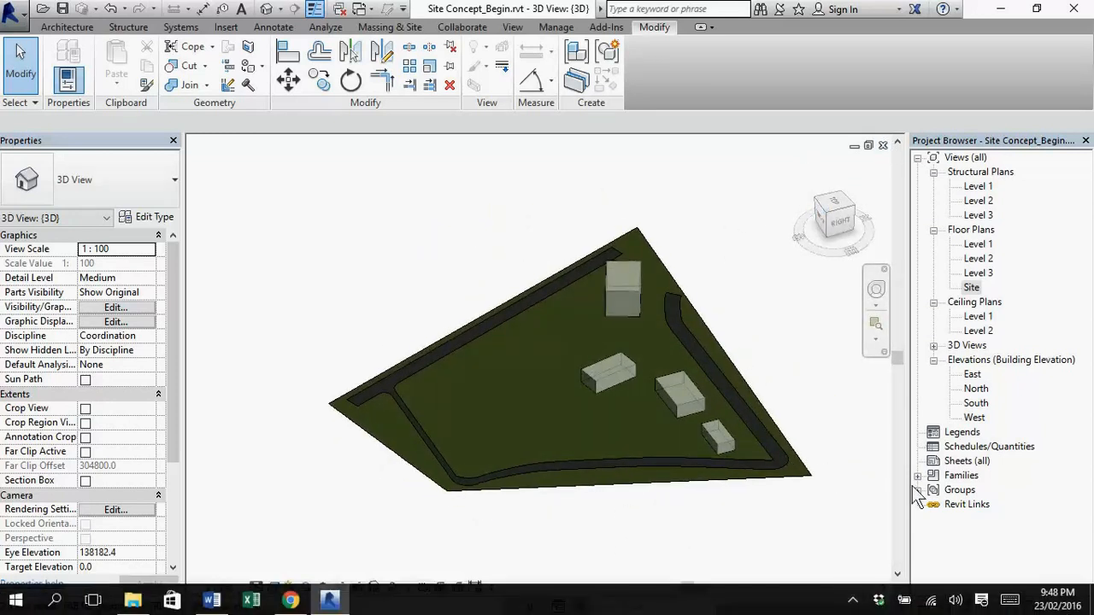
click(852, 602)
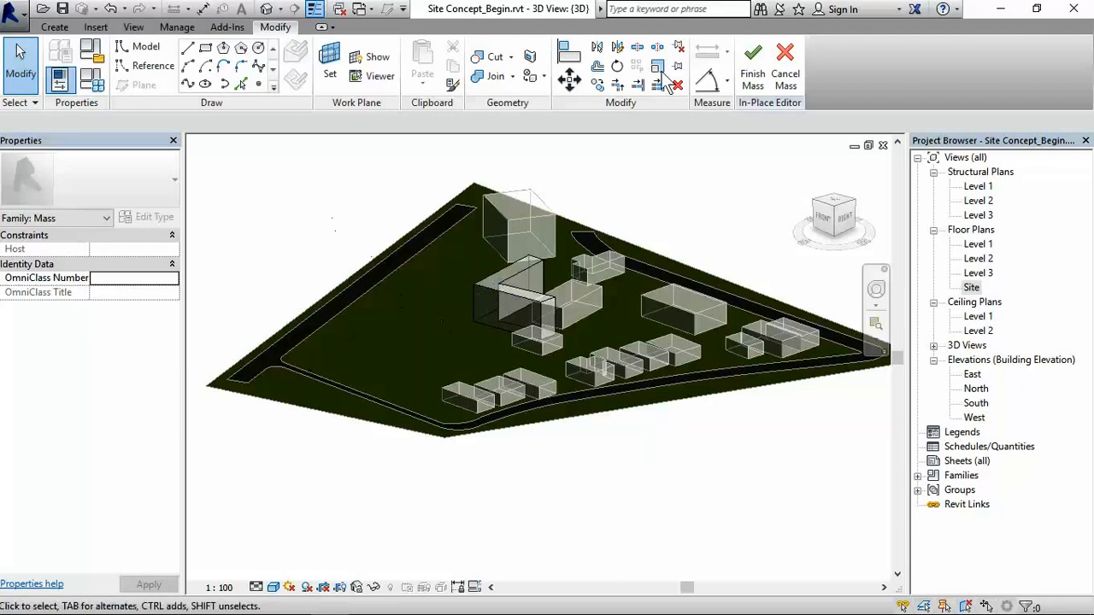
Quit the in-place editor discarding its changes, and reopen the L-shaped mass for in-place editing.
click(784, 69)
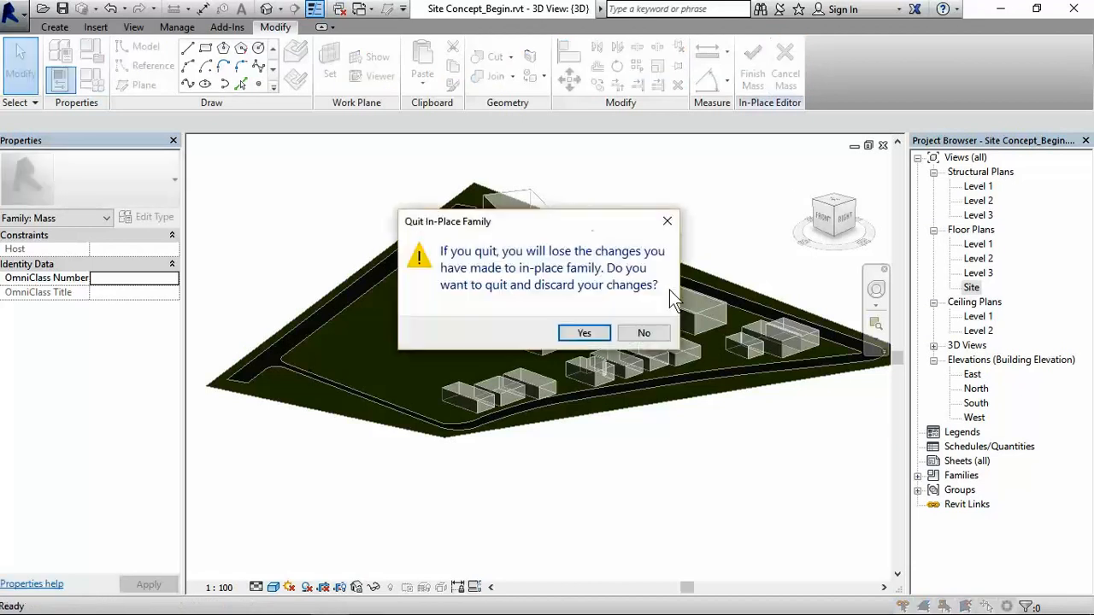
click(584, 334)
scroll(523, 282, up, 5)
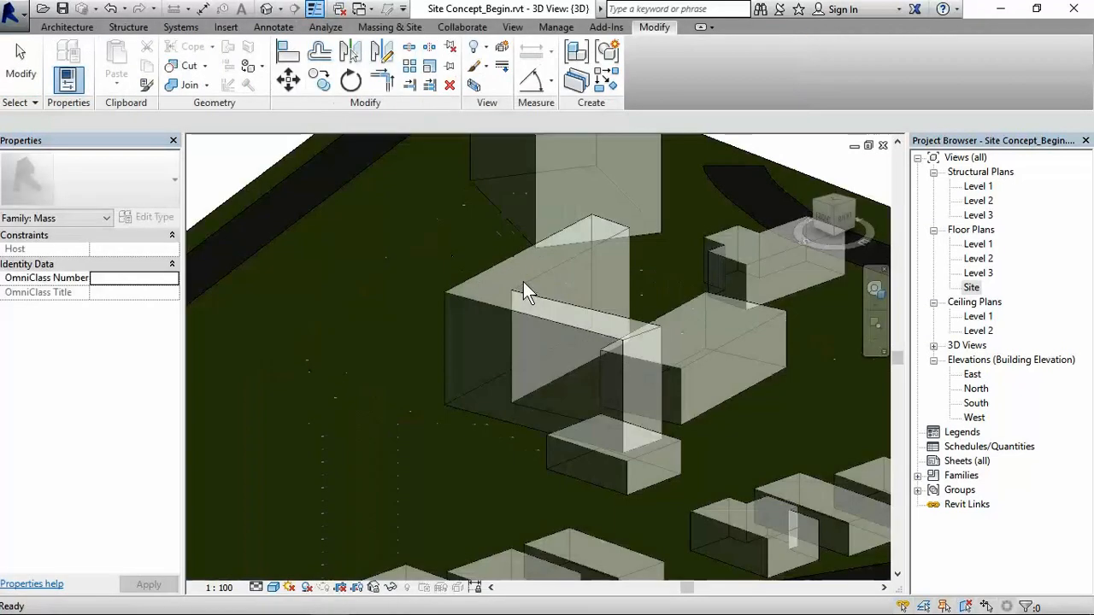
scroll(513, 284, down, 3)
scroll(513, 307, down, 2)
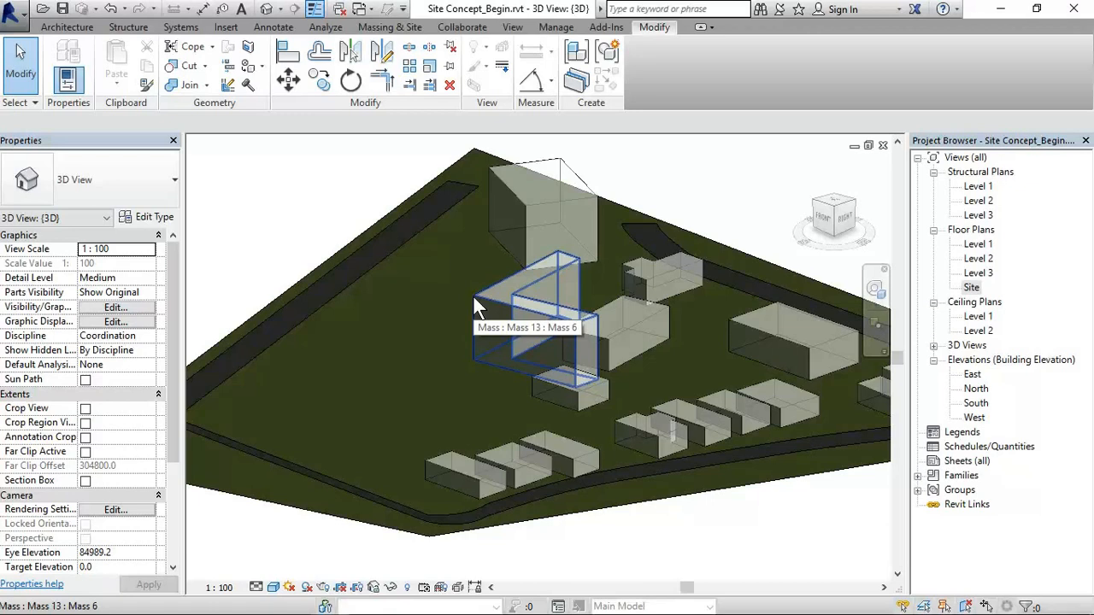
click(508, 297)
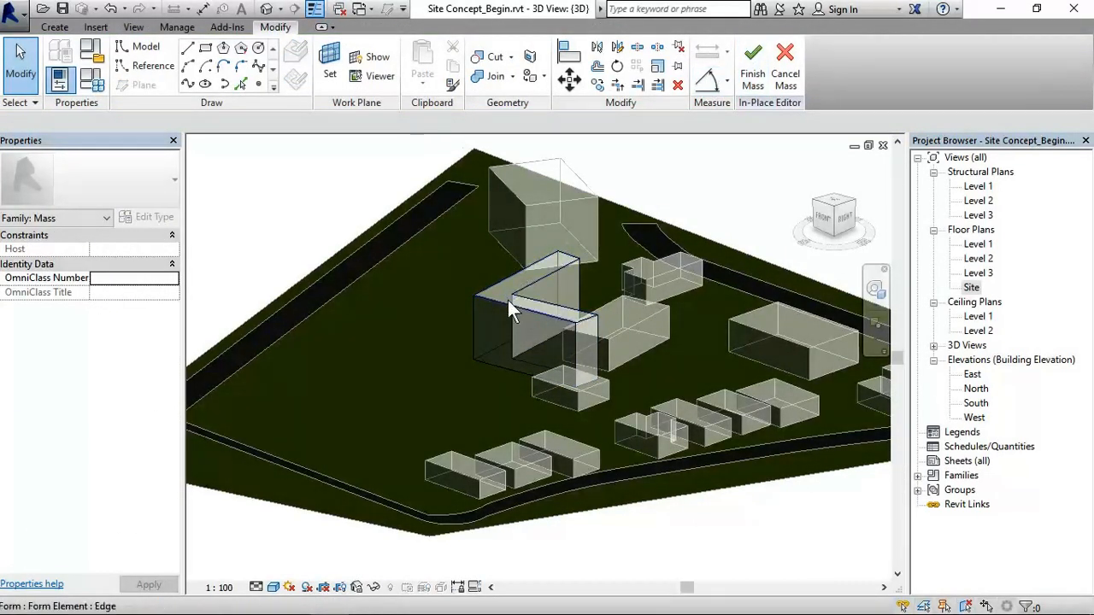
Try shifting the top face of the L-shaped form along different axes.
scroll(501, 304, up, 2)
scroll(504, 301, up, 3)
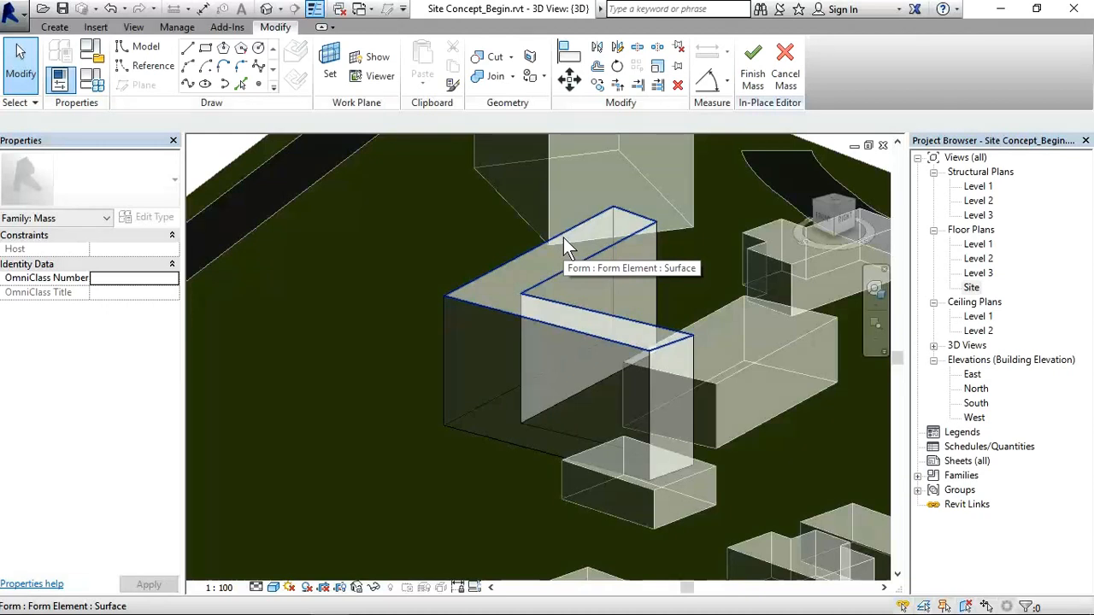
click(563, 237)
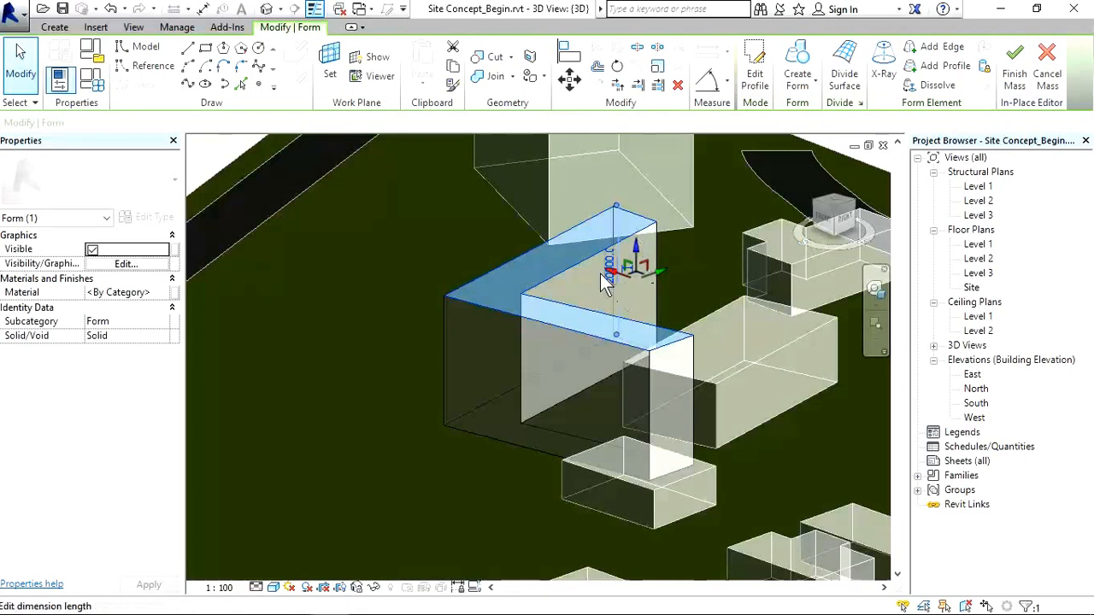
mouse_move(618, 271)
mouse_down()
mouse_move(587, 254)
mouse_move(573, 261)
mouse_move(683, 263)
mouse_move(614, 258)
mouse_up()
key(Escape)
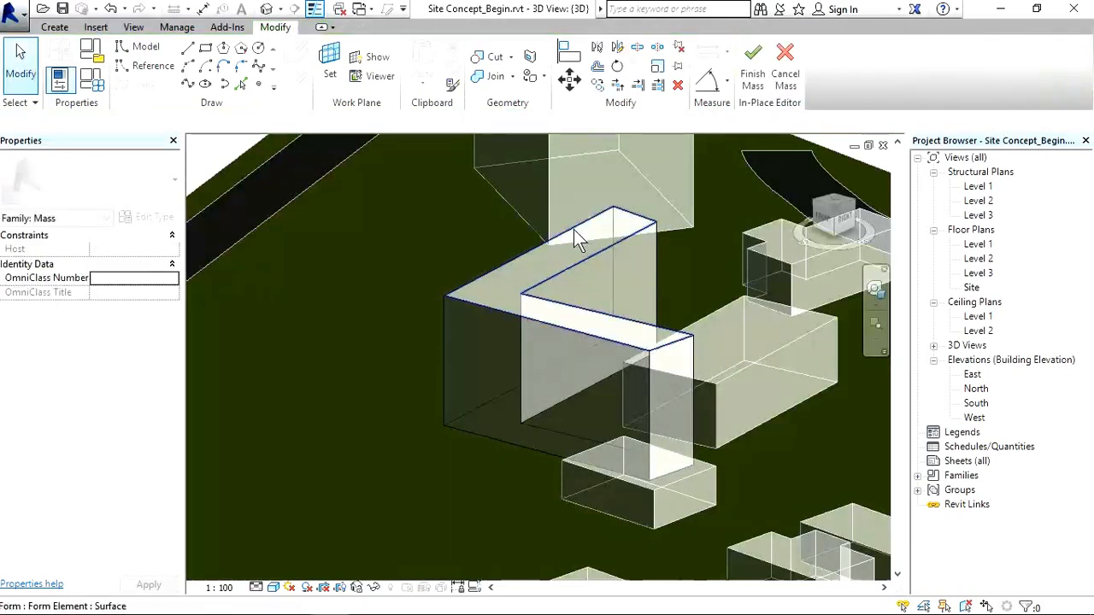
click(647, 285)
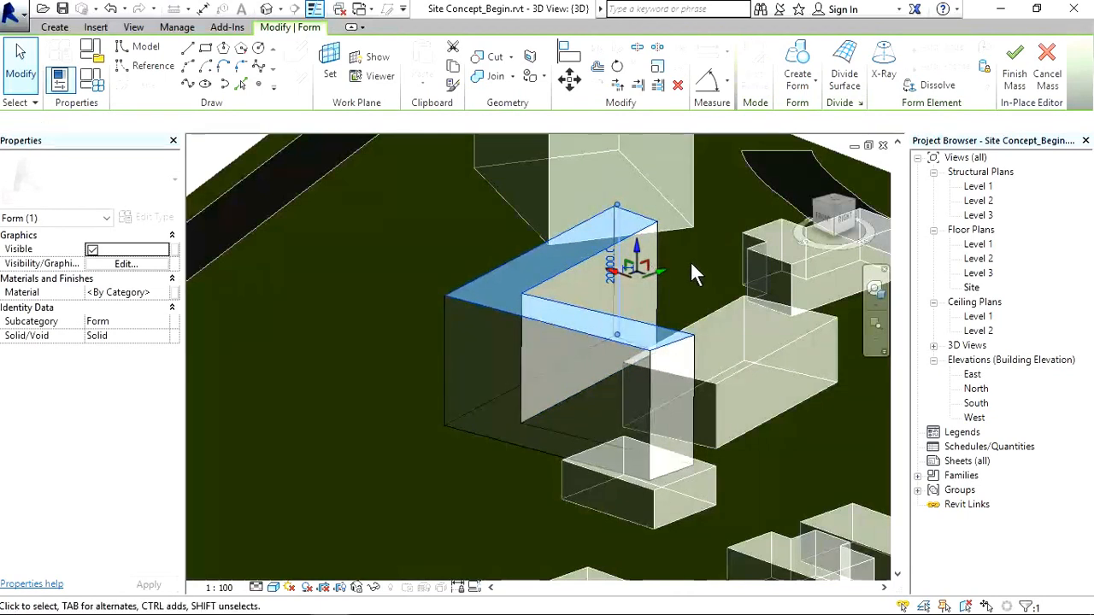
mouse_move(661, 274)
mouse_down()
mouse_move(713, 262)
mouse_move(701, 245)
mouse_move(576, 325)
mouse_move(670, 277)
mouse_move(632, 257)
mouse_move(647, 245)
mouse_move(596, 335)
mouse_move(660, 291)
mouse_up()
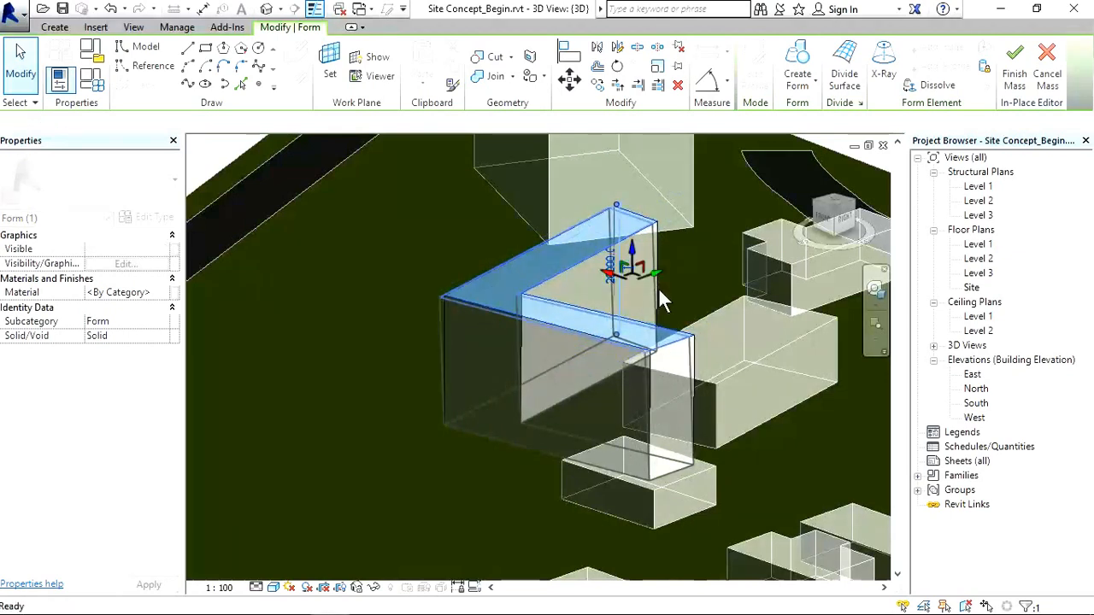
key(Escape)
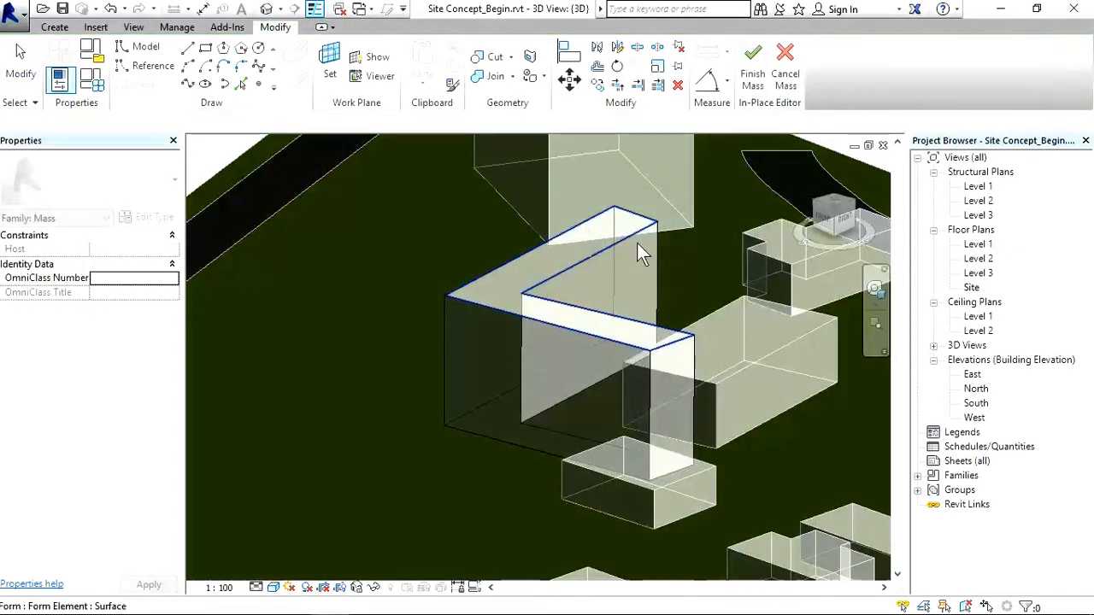
click(659, 273)
scroll(645, 270, up, 5)
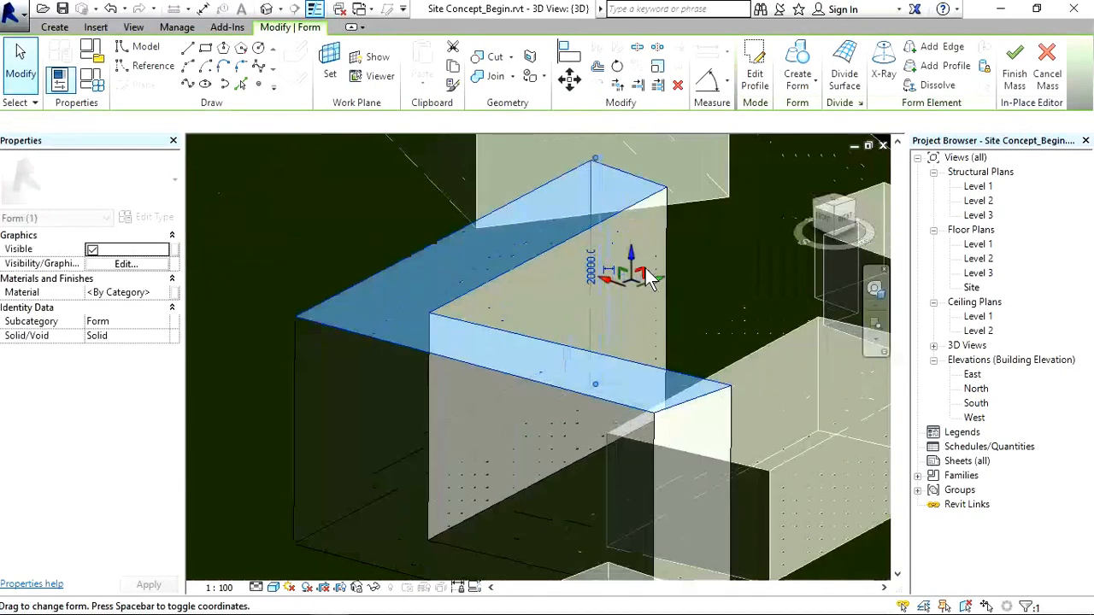
mouse_move(636, 276)
mouse_down()
mouse_move(713, 221)
mouse_move(659, 257)
mouse_move(706, 246)
mouse_move(733, 211)
mouse_move(673, 258)
mouse_move(498, 354)
mouse_move(373, 320)
mouse_move(457, 359)
mouse_move(653, 282)
mouse_up()
key(Escape)
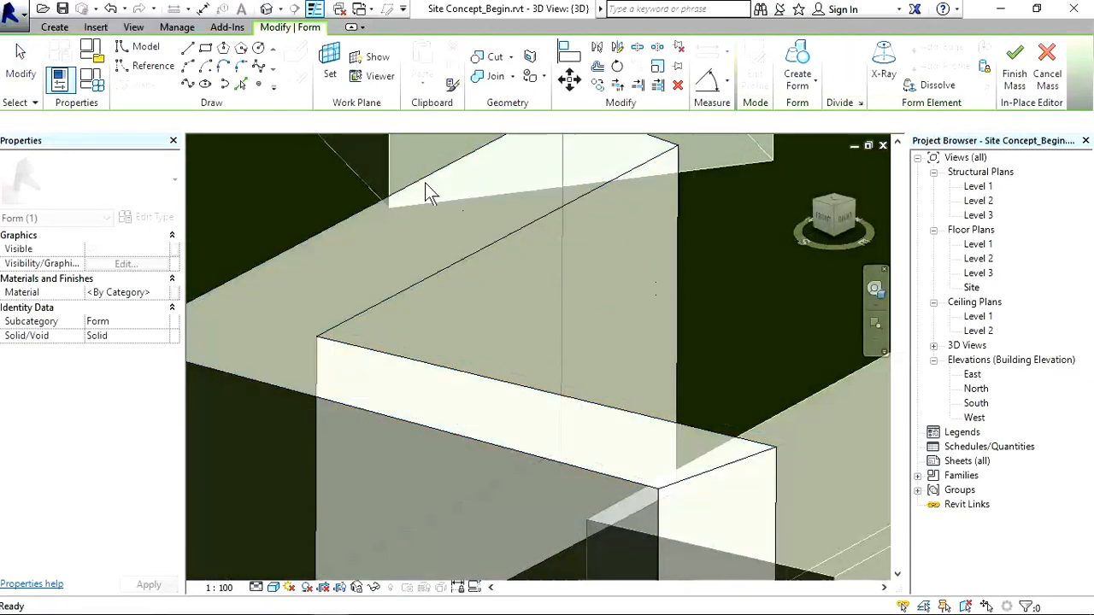
key(Escape)
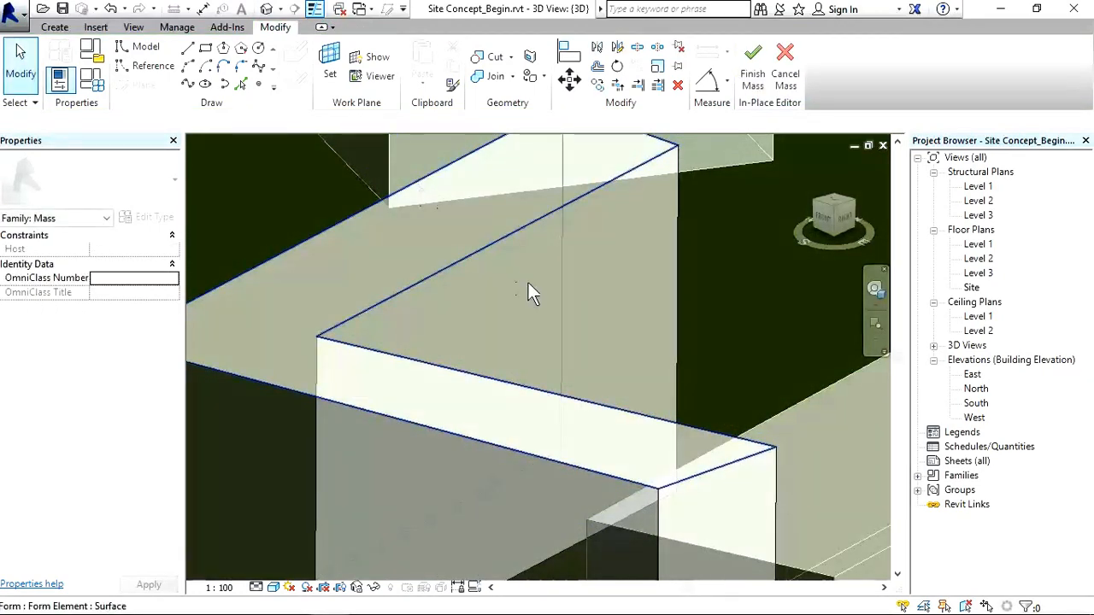
Lower the top face of the L-shaped form vertically to less than half its height and deselect it.
click(528, 282)
scroll(528, 282, down, 2)
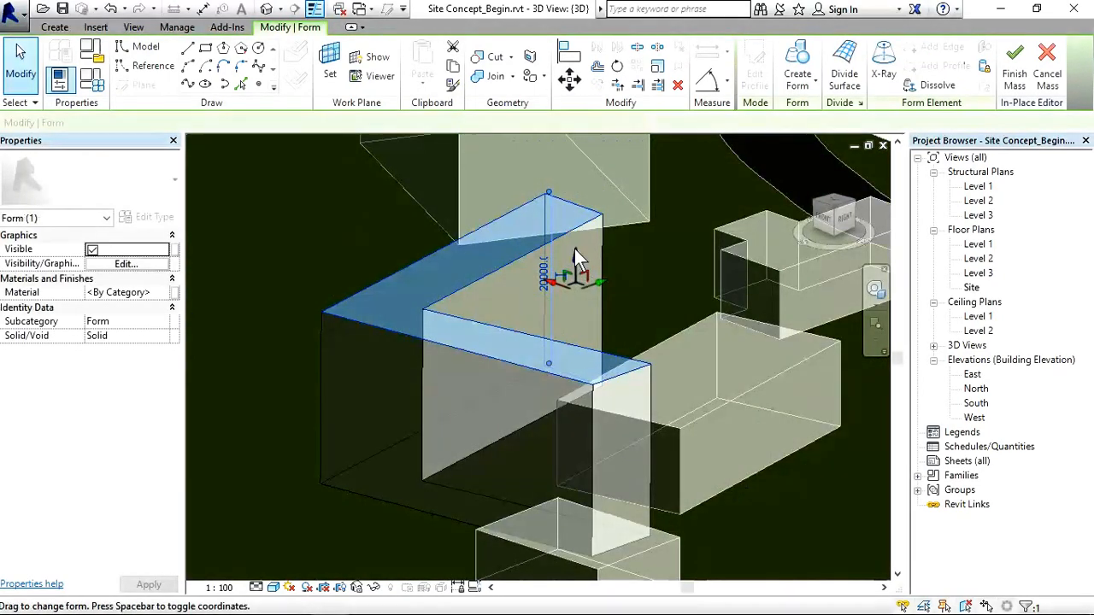
drag(576, 257, 569, 312)
click(633, 263)
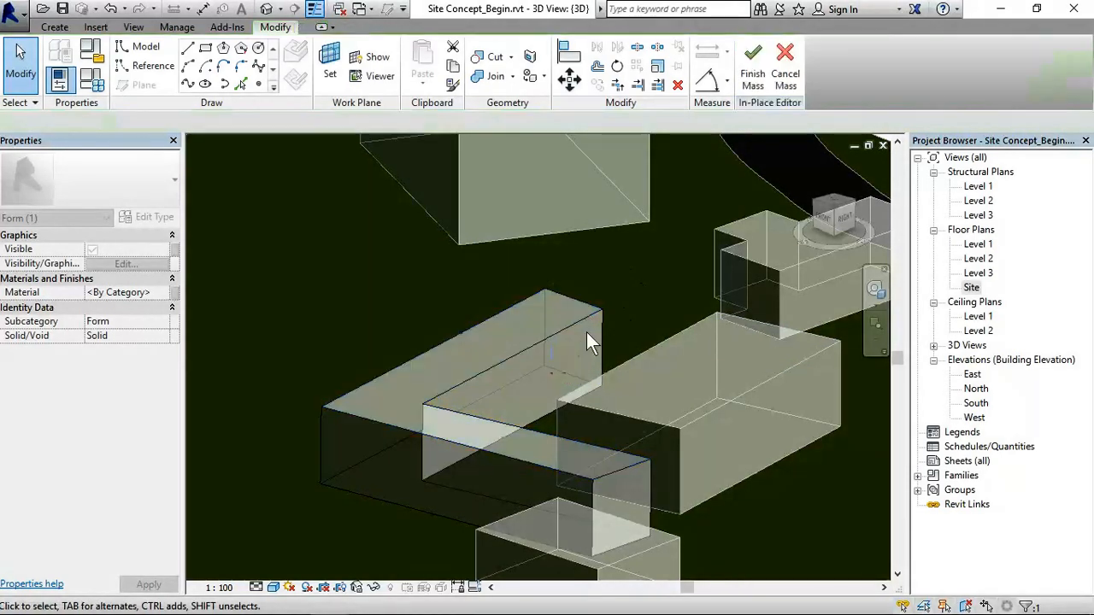
scroll(590, 337, down, 3)
scroll(642, 403, down, 3)
scroll(675, 542, up, 2)
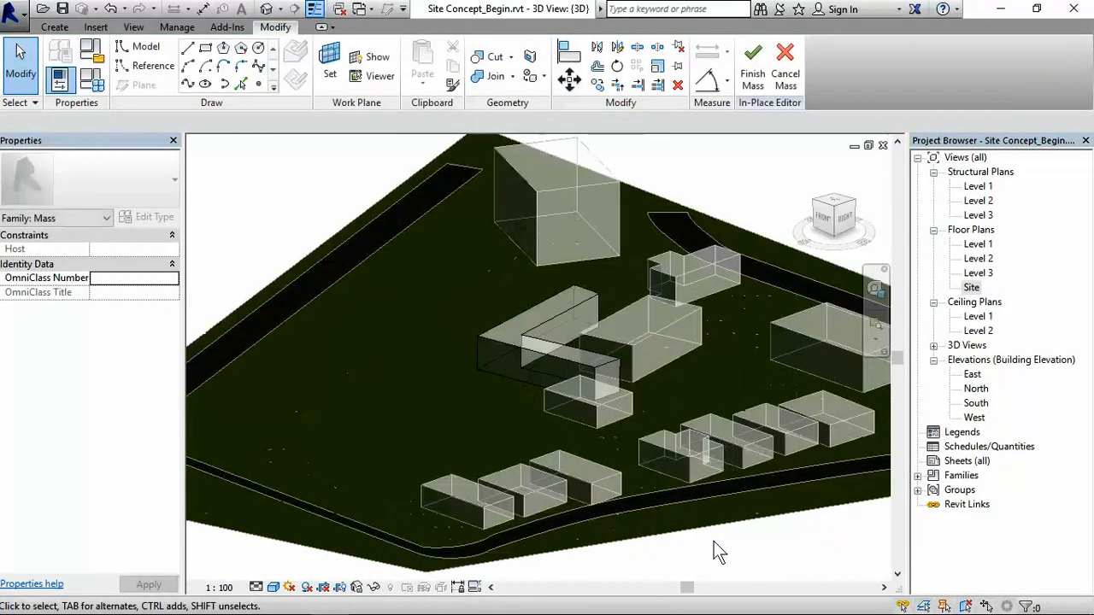
scroll(723, 532, down, 1)
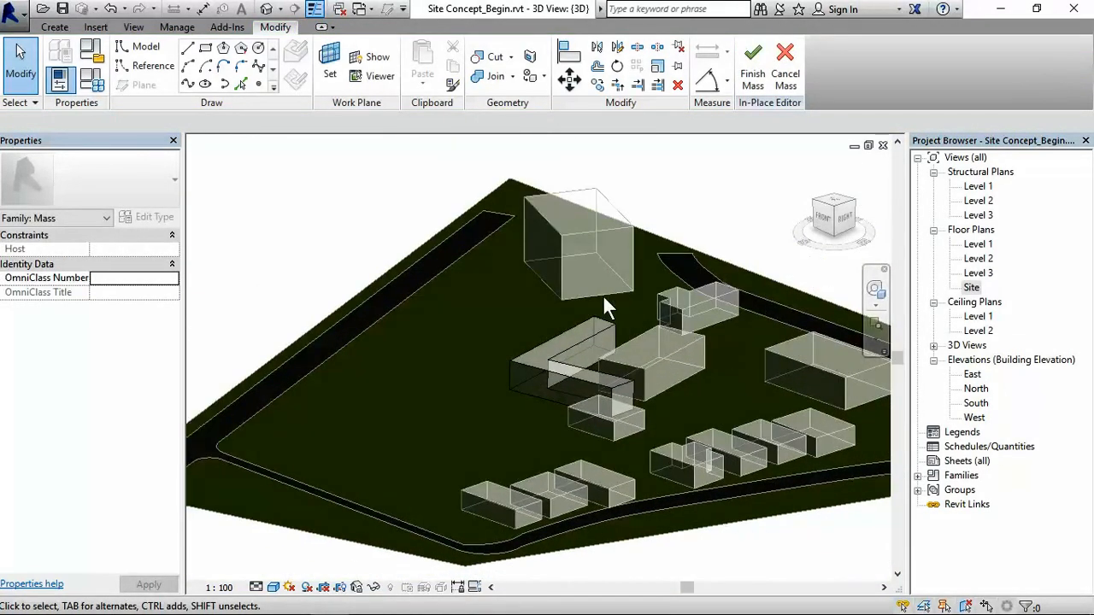
scroll(788, 478, down, 2)
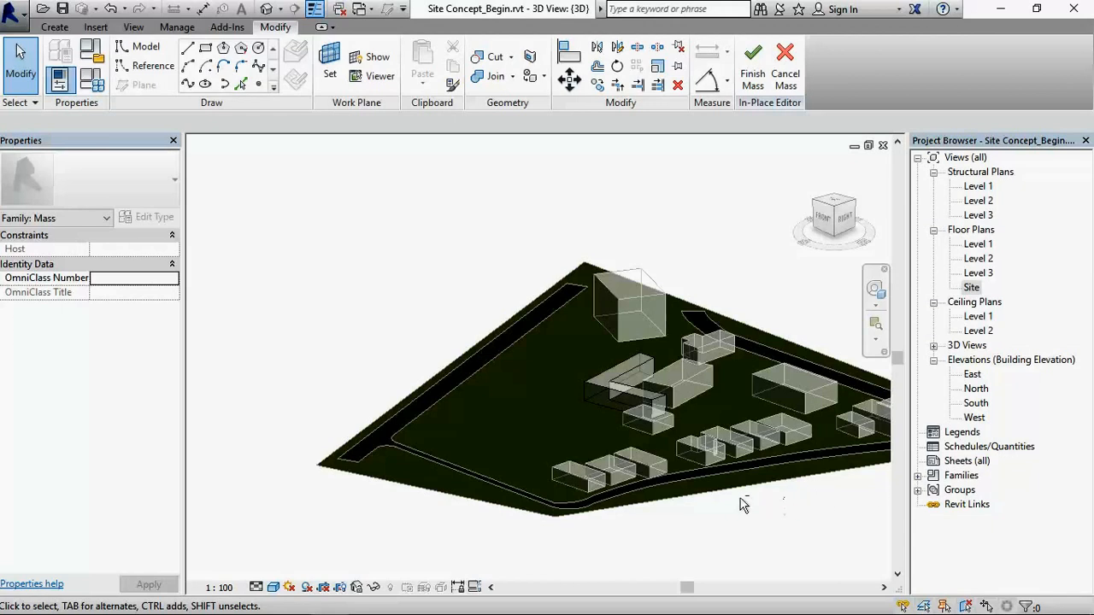
Examine the lowered L-shaped mass and the surrounding building masses on the site from several angles and distances.
scroll(771, 504, down, 5)
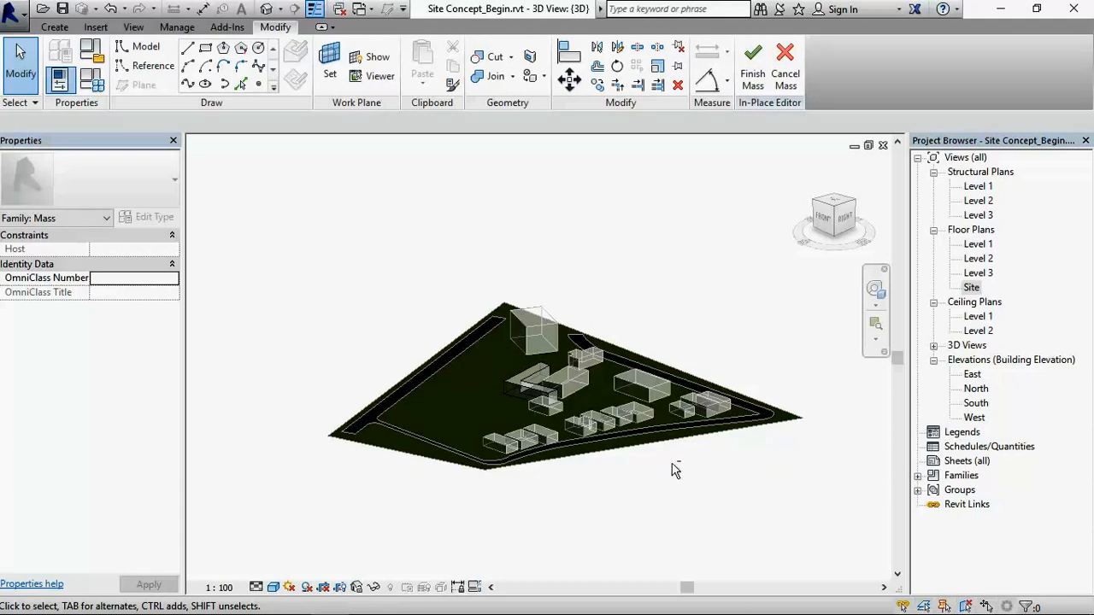
shift+middle_drag(684, 476, 566, 543)
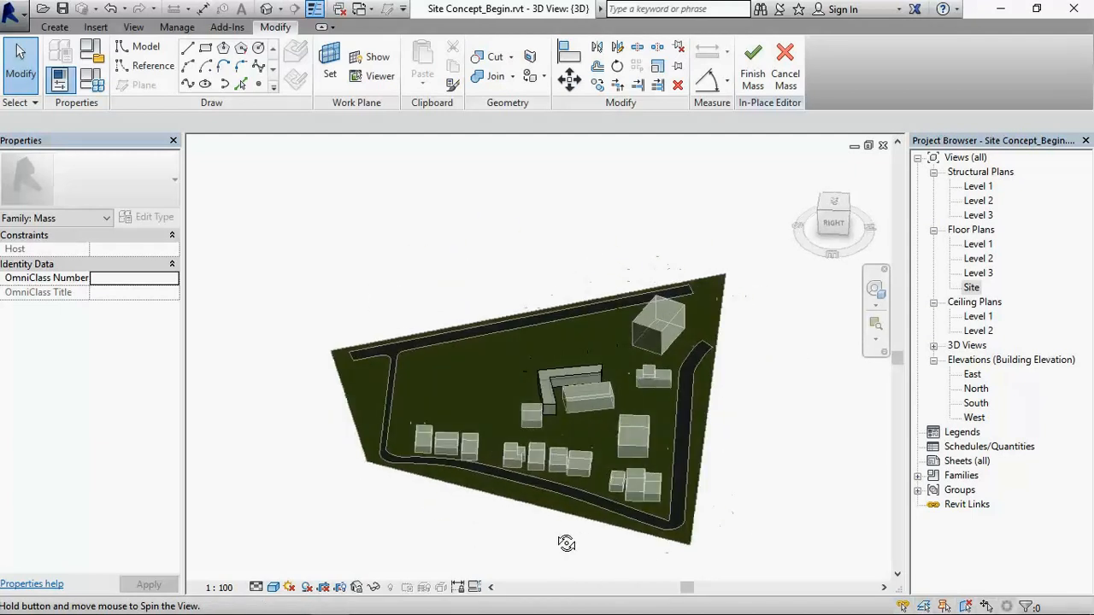
click(877, 293)
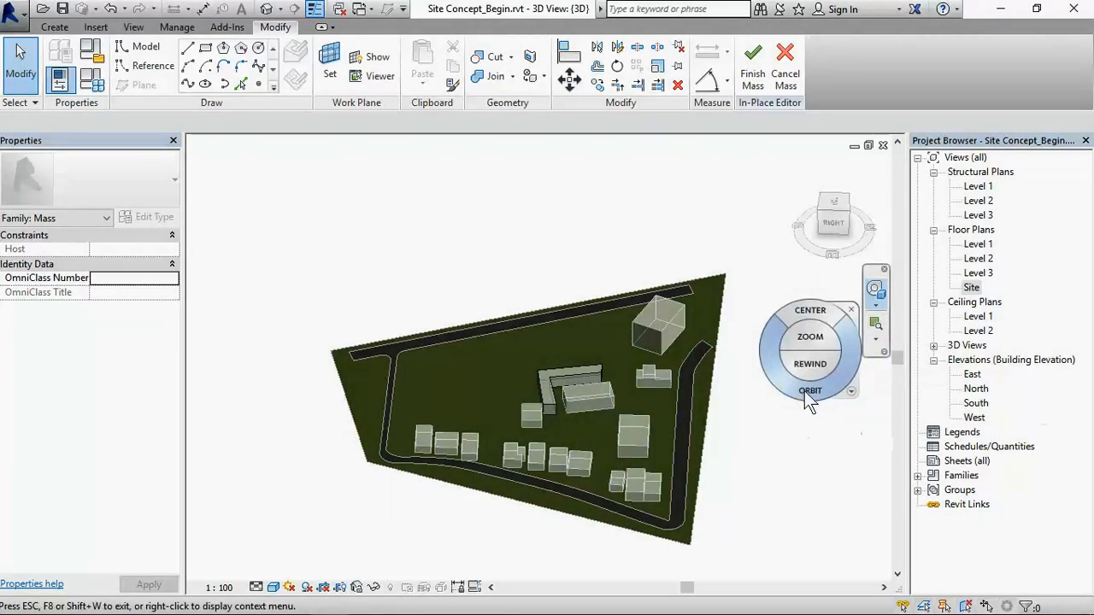
mouse_move(805, 390)
mouse_down()
mouse_move(766, 366)
mouse_move(766, 310)
mouse_move(802, 323)
mouse_move(788, 419)
mouse_move(701, 388)
mouse_move(704, 362)
mouse_move(731, 395)
mouse_move(750, 286)
mouse_up()
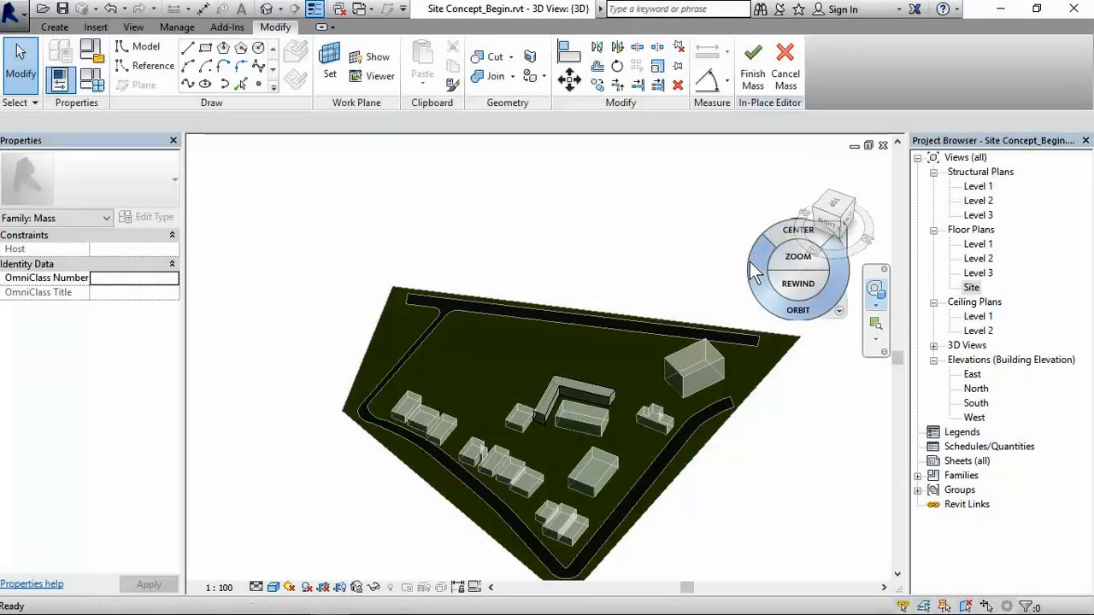
key(Escape)
scroll(639, 403, up, 3)
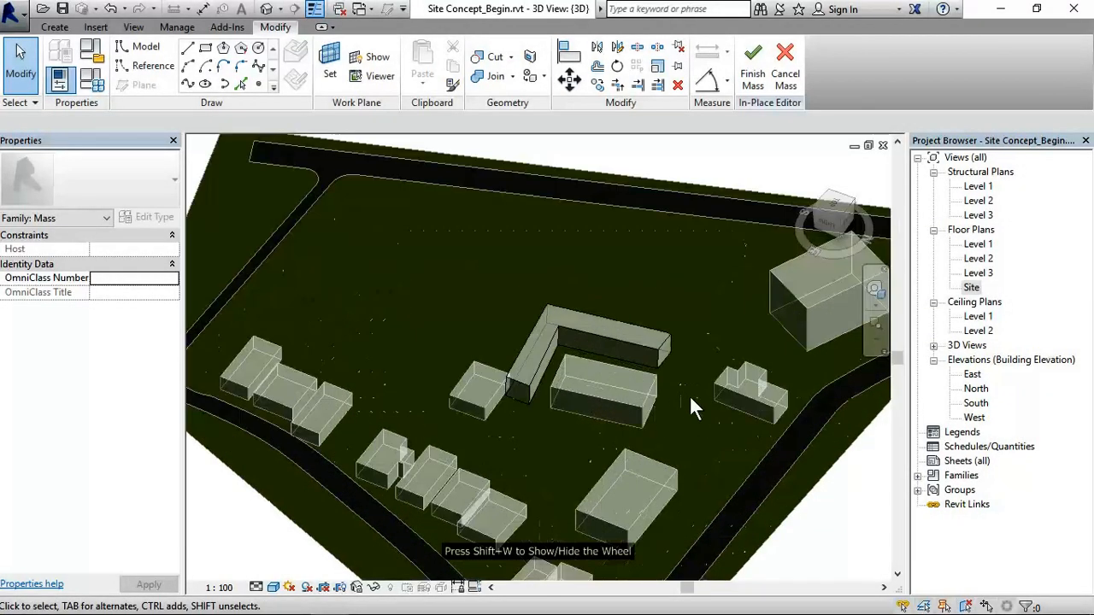
scroll(687, 398, down, 2)
scroll(514, 475, up, 3)
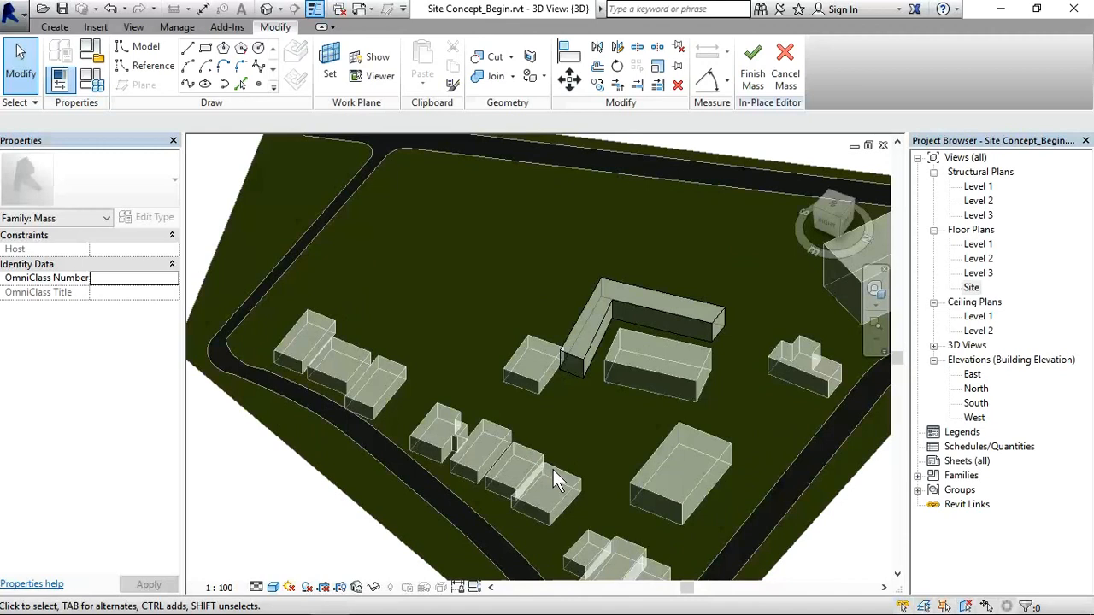
shift+middle_drag(553, 470, 612, 413)
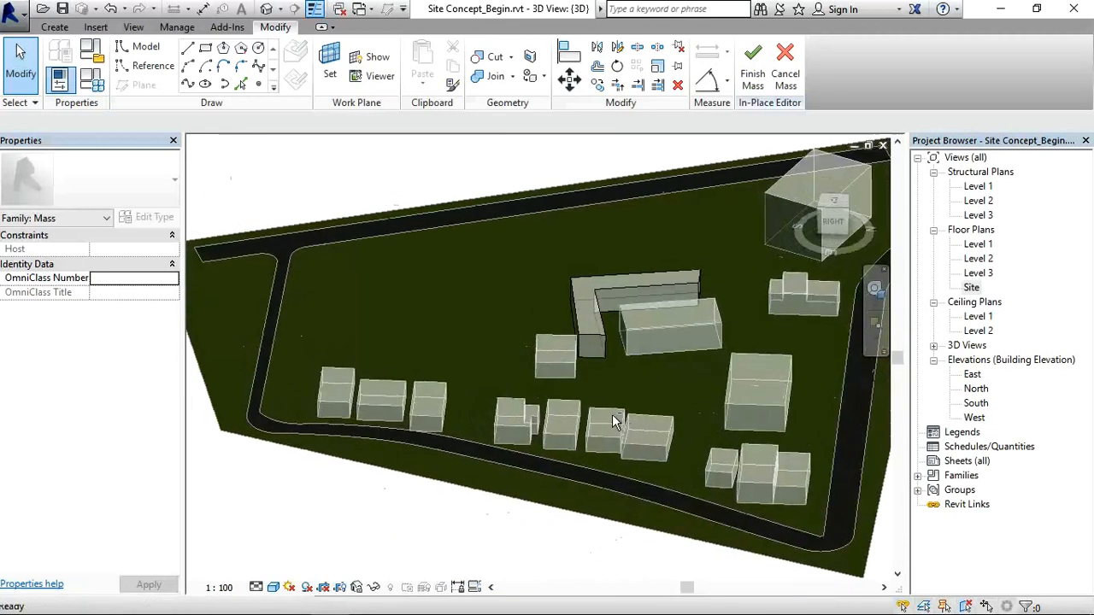
scroll(374, 419, up, 3)
scroll(537, 384, down, 4)
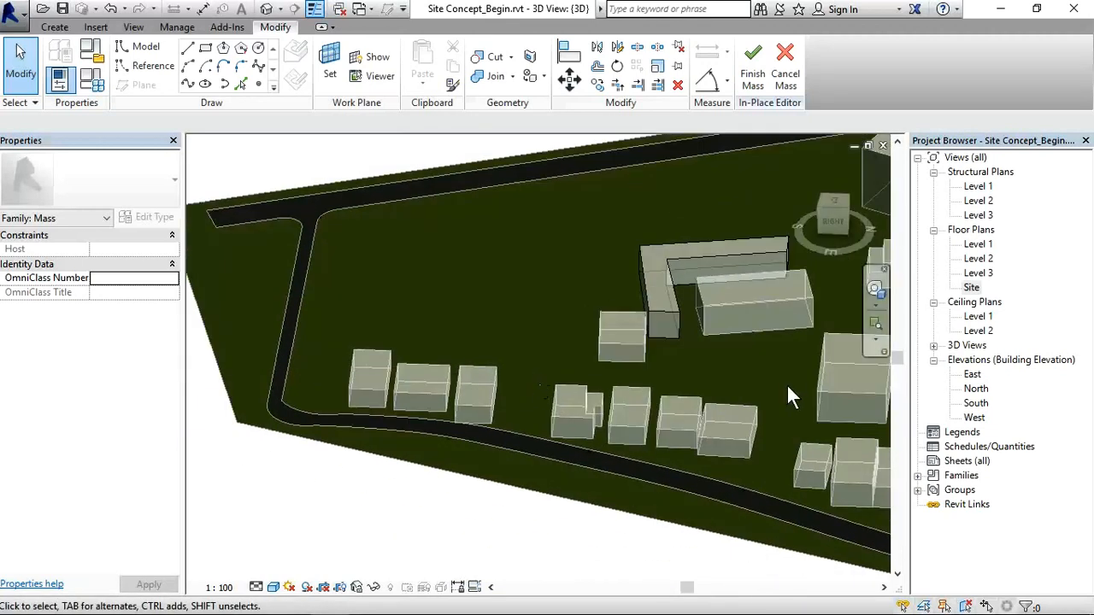
scroll(743, 427, down, 3)
middle_drag(709, 447, 731, 456)
scroll(506, 394, up, 3)
scroll(376, 392, up, 3)
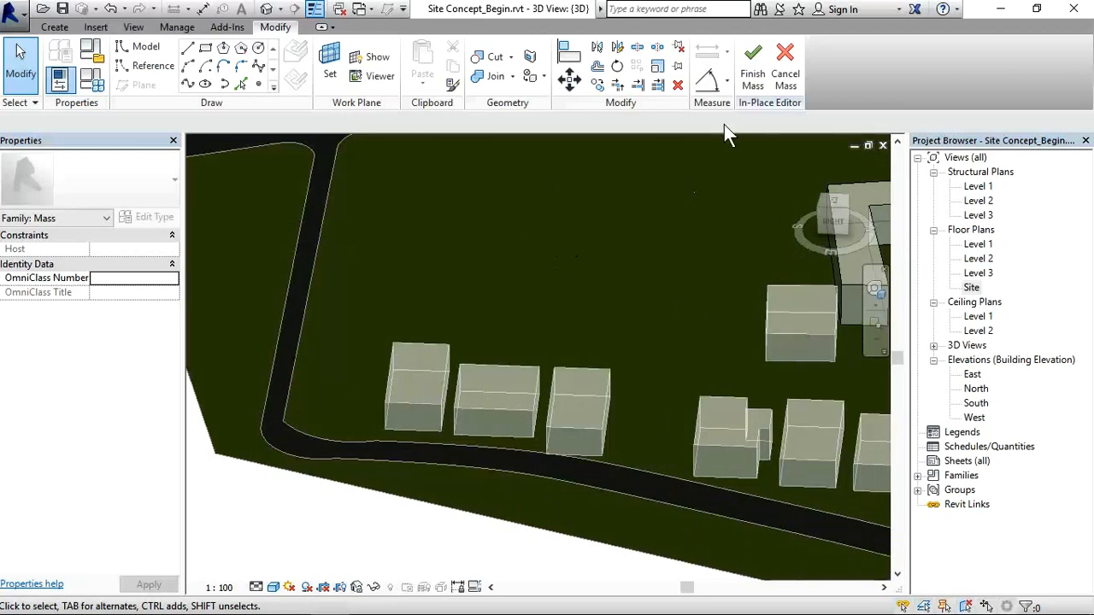
scroll(710, 273, down, 3)
middle_drag(691, 293, 621, 322)
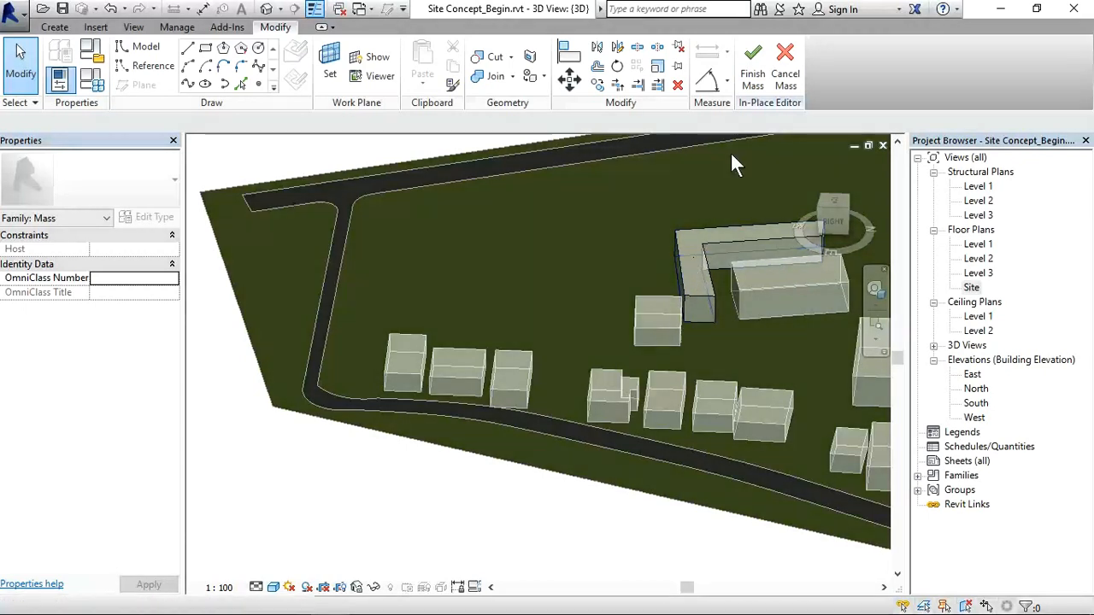
Finish the in-place mass edit, keeping the L-shaped form's changes, and look over the whole site in 3D.
click(752, 66)
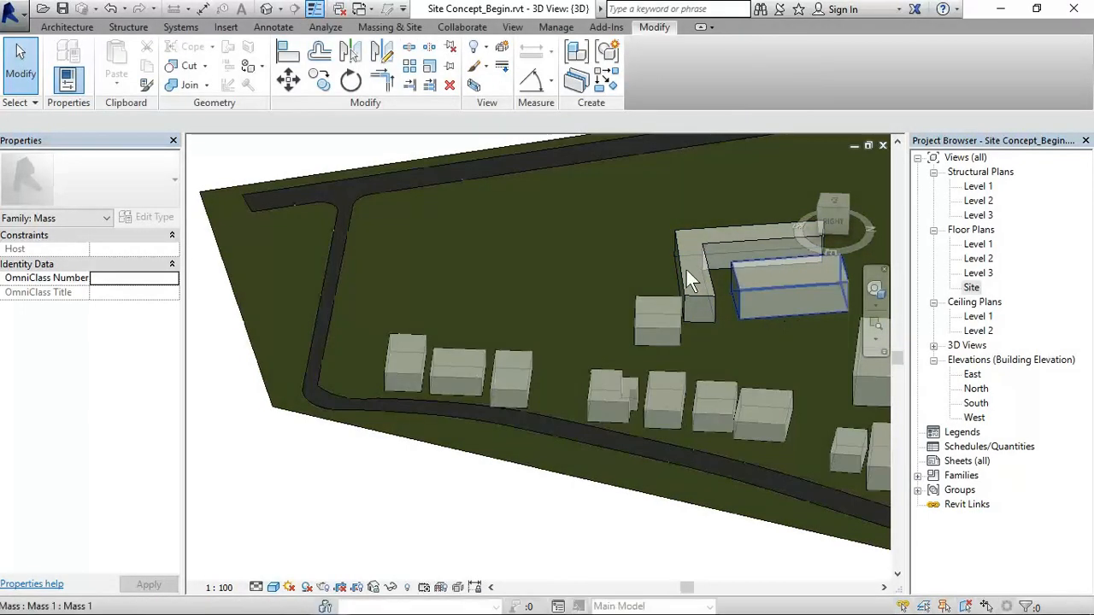
scroll(533, 252, down, 3)
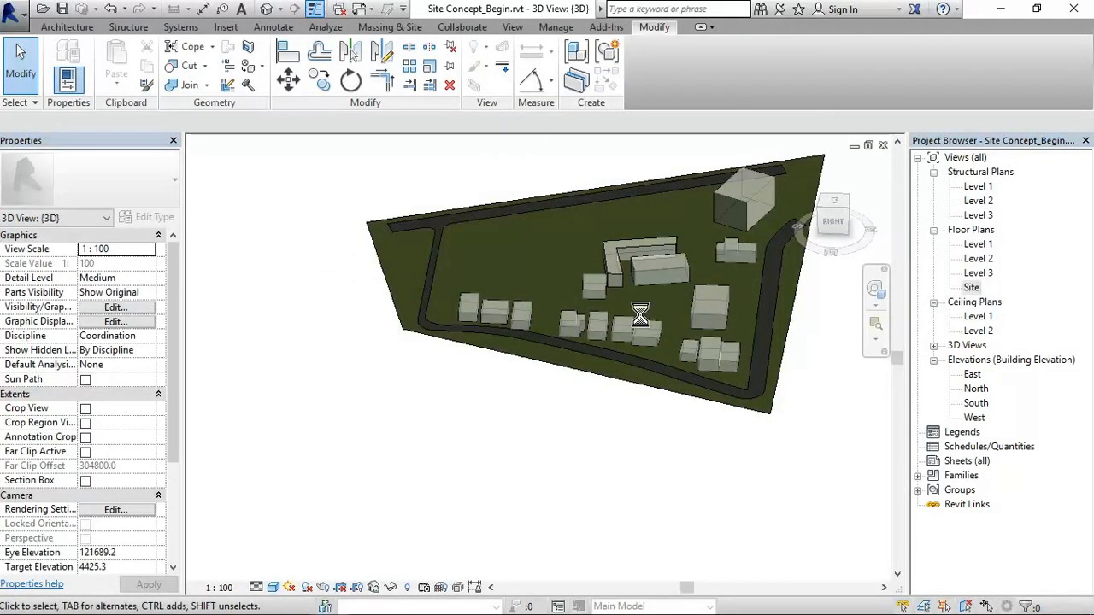
scroll(588, 283, up, 2)
scroll(602, 329, down, 3)
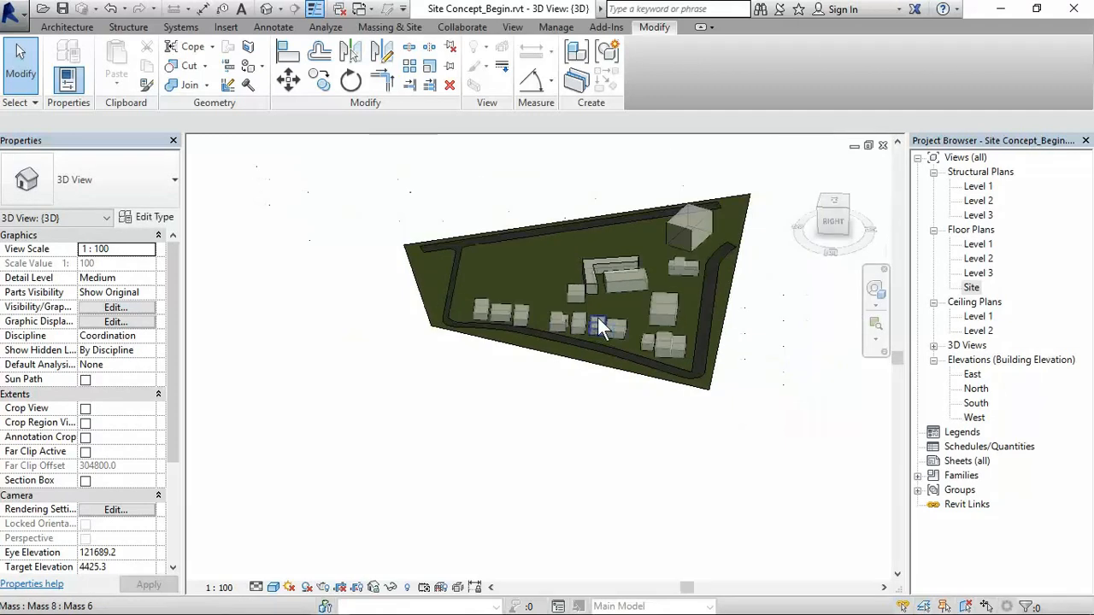
scroll(547, 325, up, 1)
shift+middle_drag(452, 358, 910, 162)
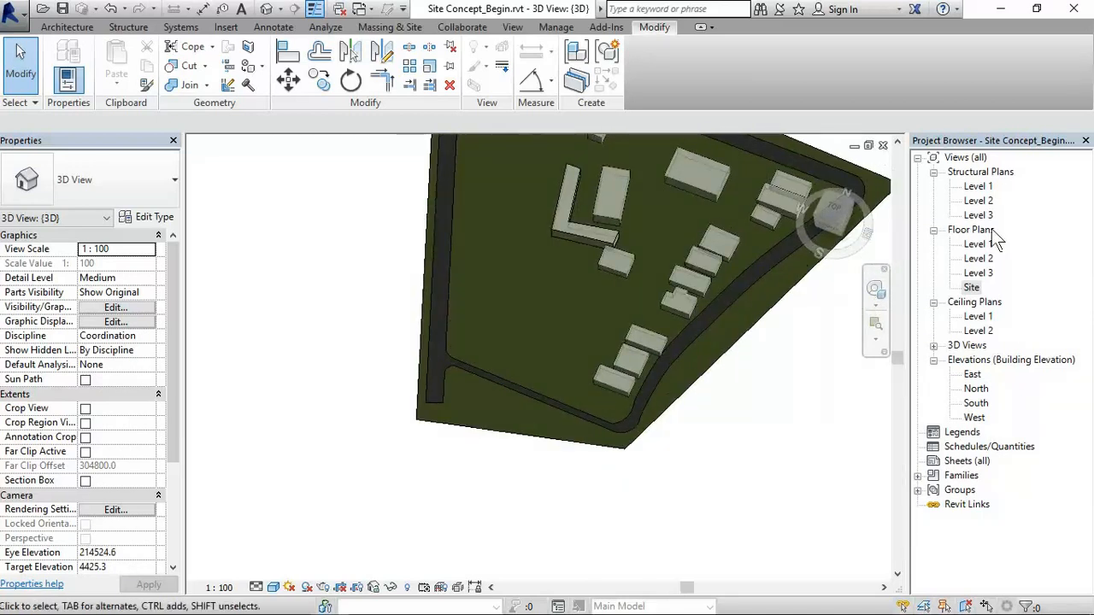
Open the Site floor plan at the proposed fire station plot on the satellite map.
click(984, 291)
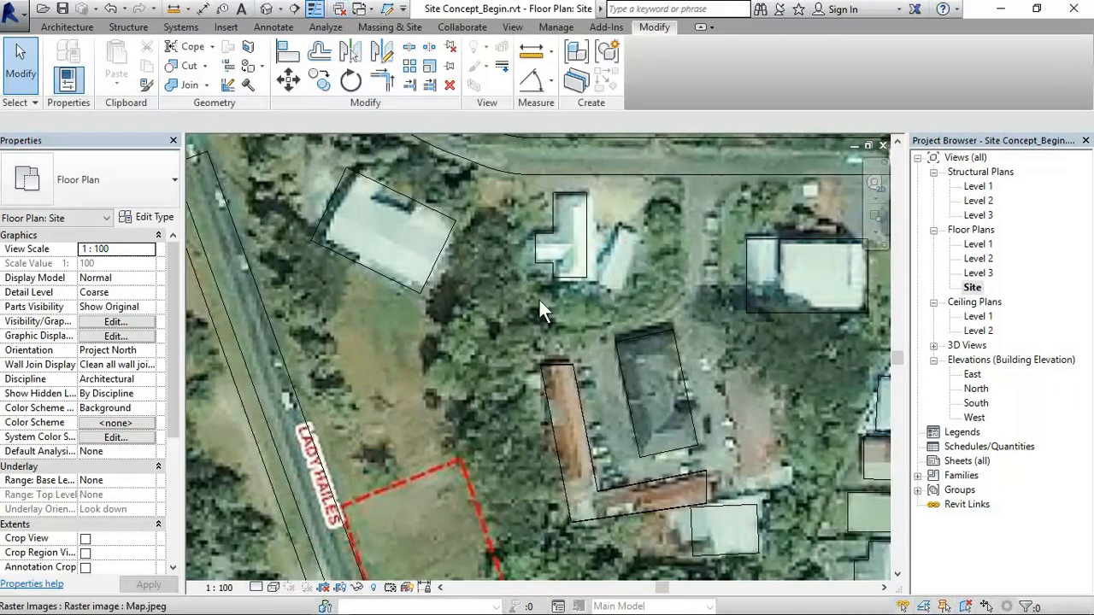
scroll(551, 307, down, 2)
middle_drag(620, 490, 581, 334)
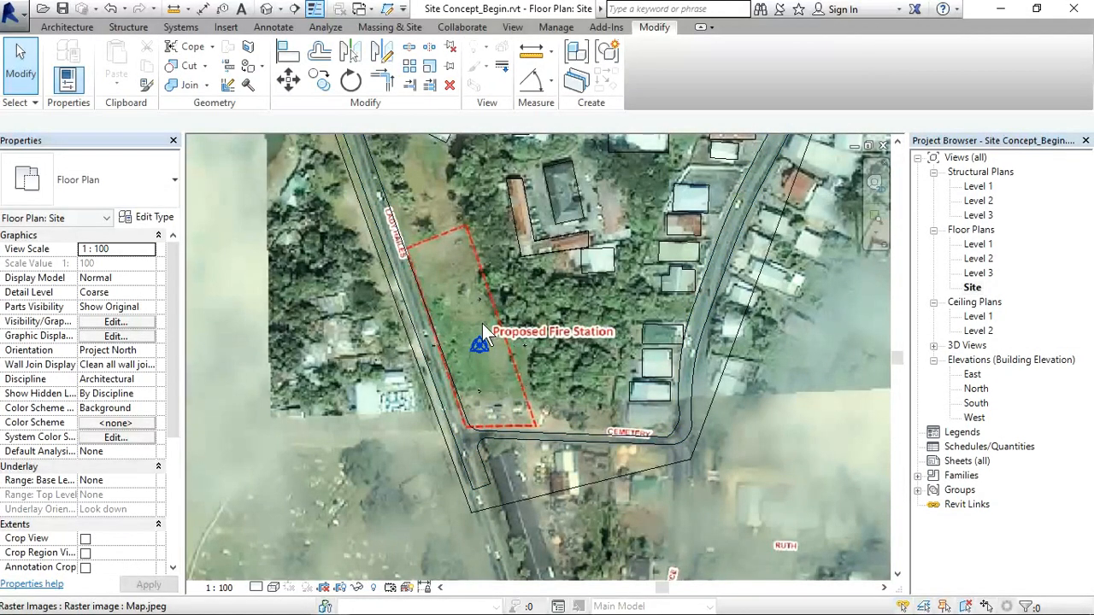
scroll(482, 323, up, 1)
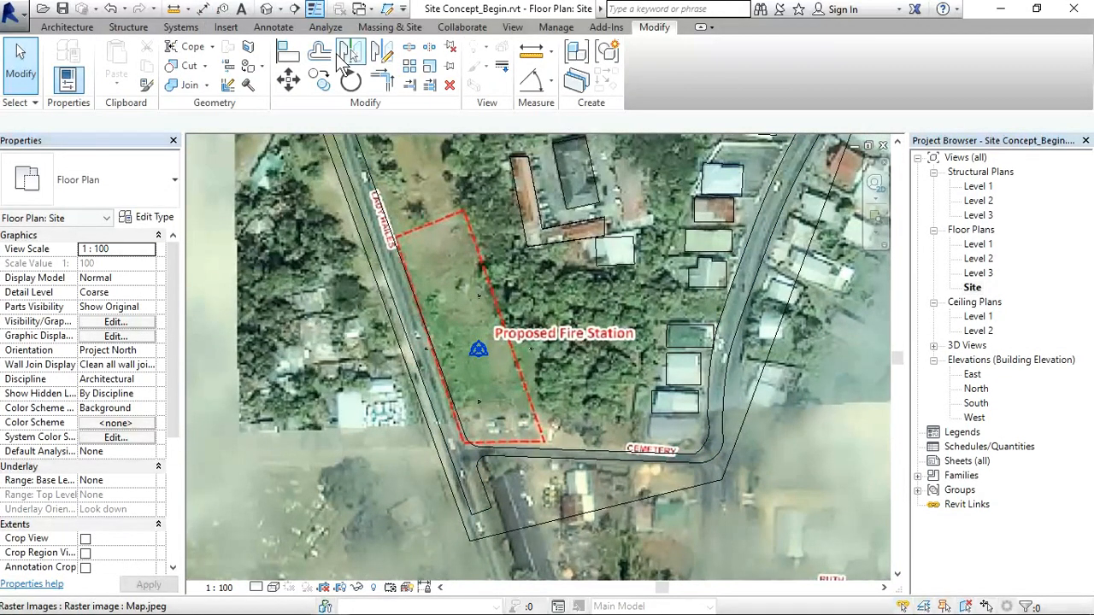
Create a property line by sketching a closed four-sided boundary of about 4334 m² around the red-dashed Proposed Fire Station plot, and finish the sketch.
click(385, 29)
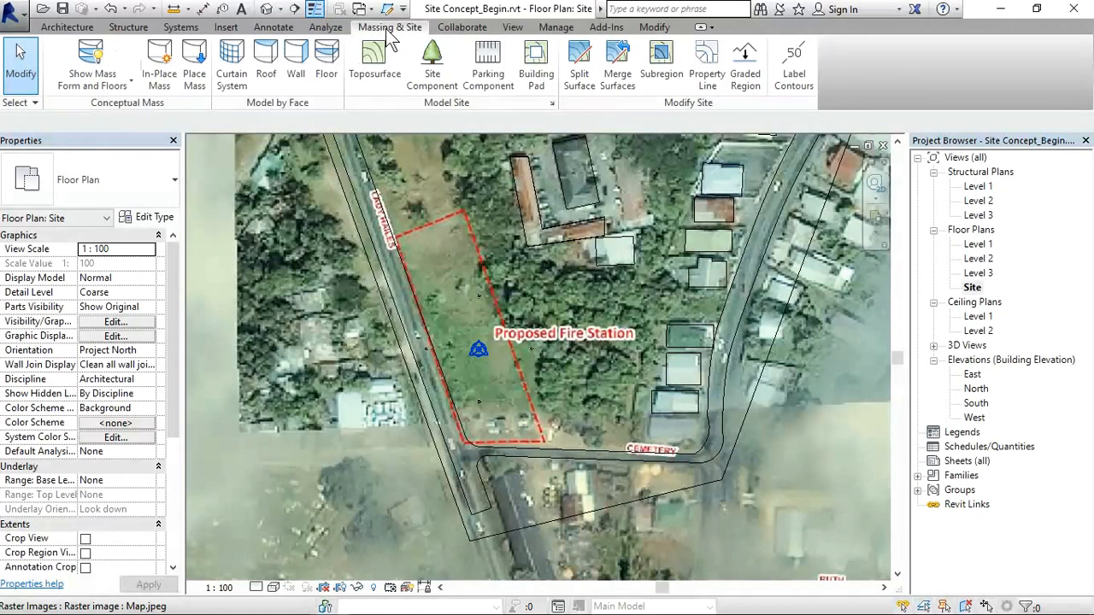
click(706, 68)
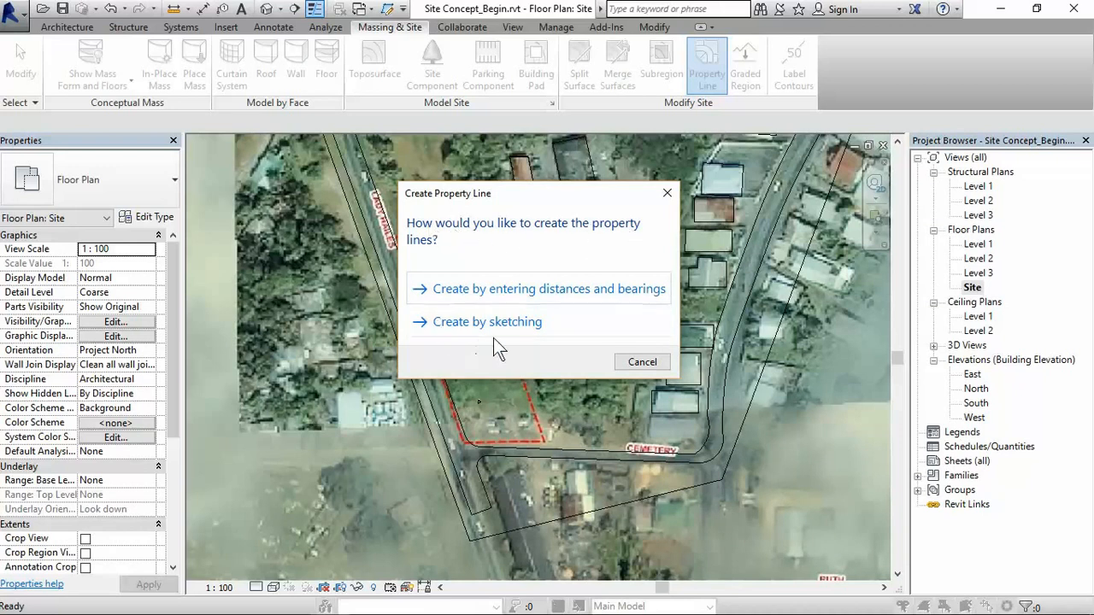
click(475, 323)
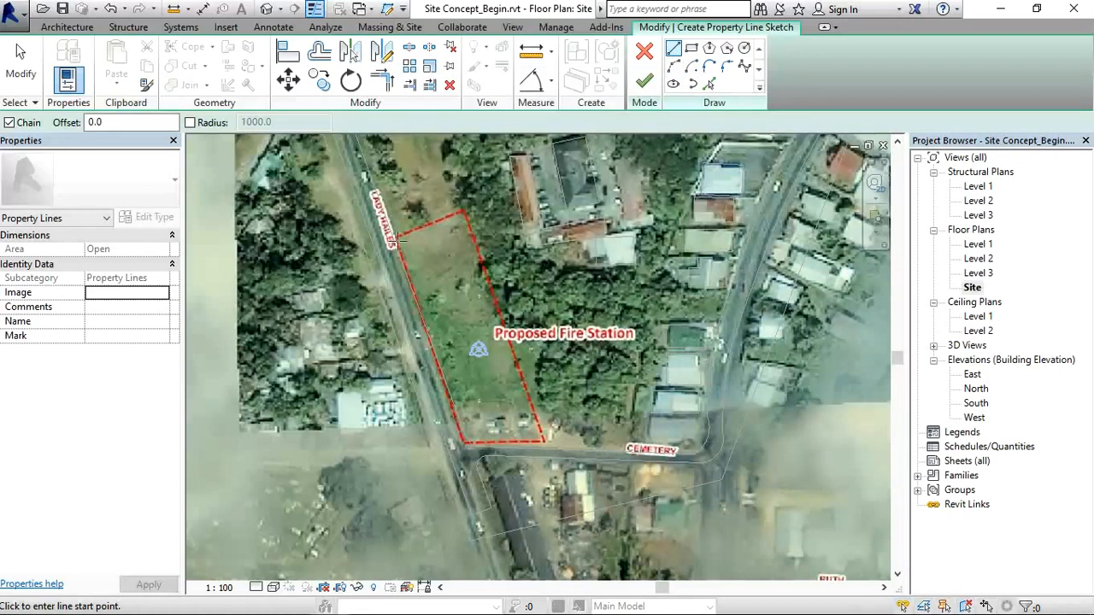
scroll(398, 242, up, 3)
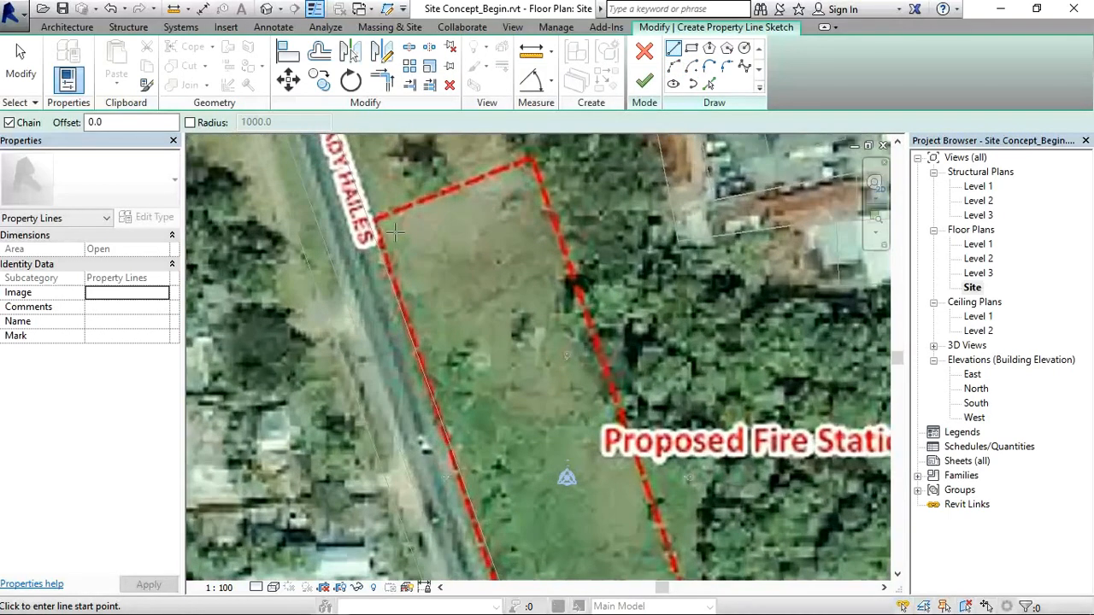
scroll(393, 227, down, 3)
scroll(467, 433, up, 3)
scroll(463, 442, up, 1)
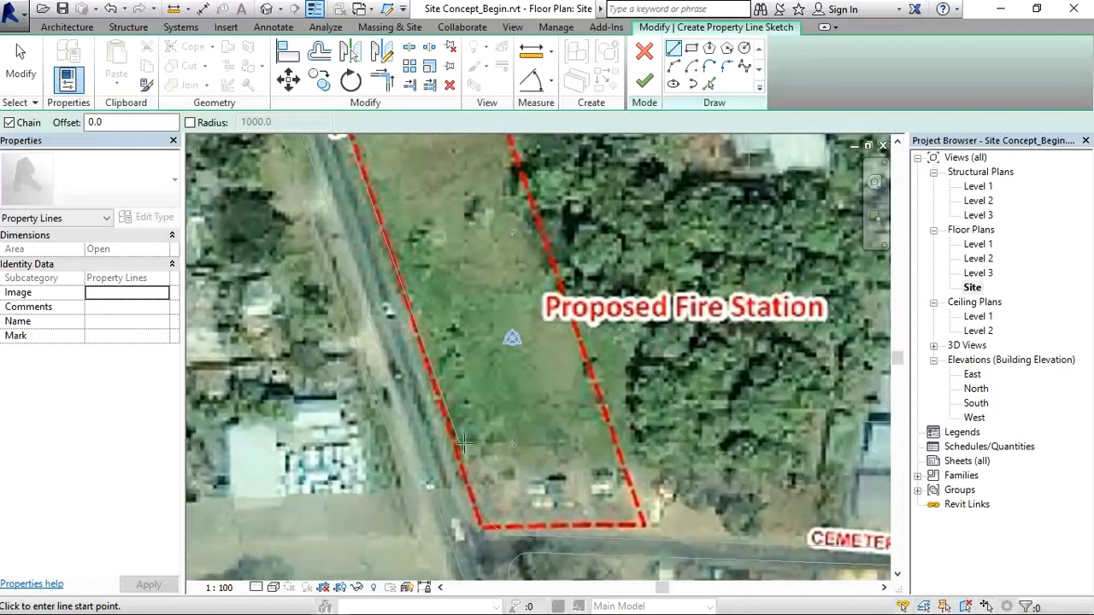
scroll(398, 261, down, 3)
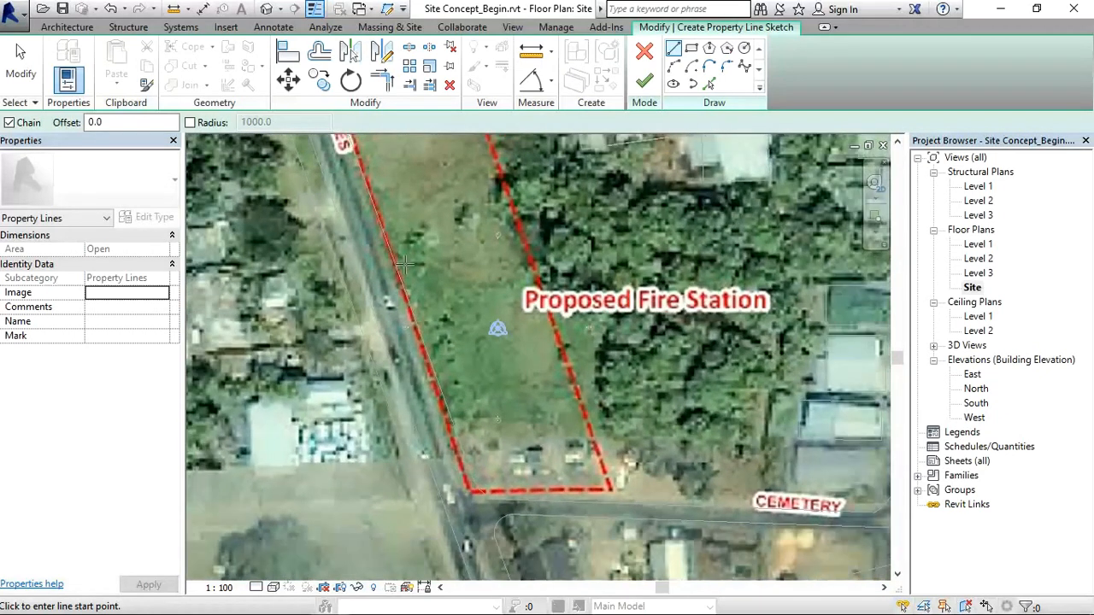
scroll(386, 196, up, 3)
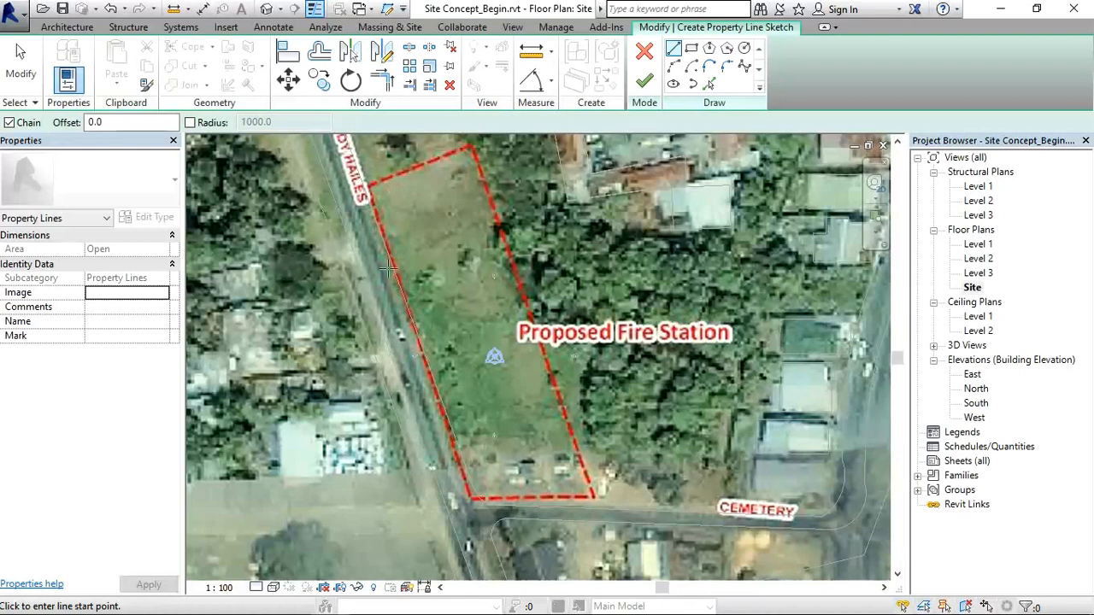
click(376, 182)
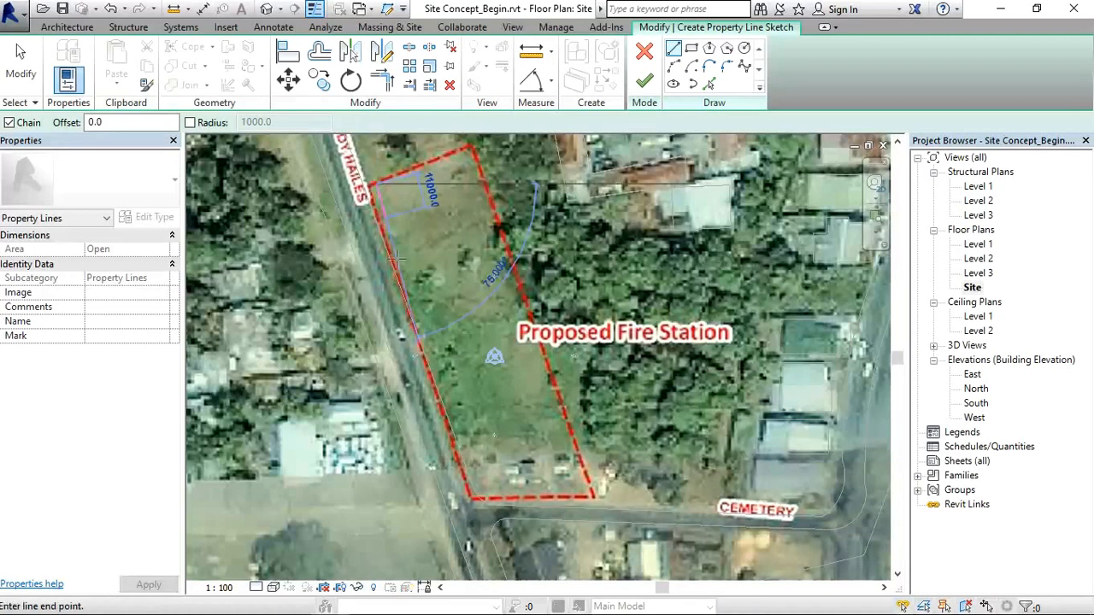
click(475, 496)
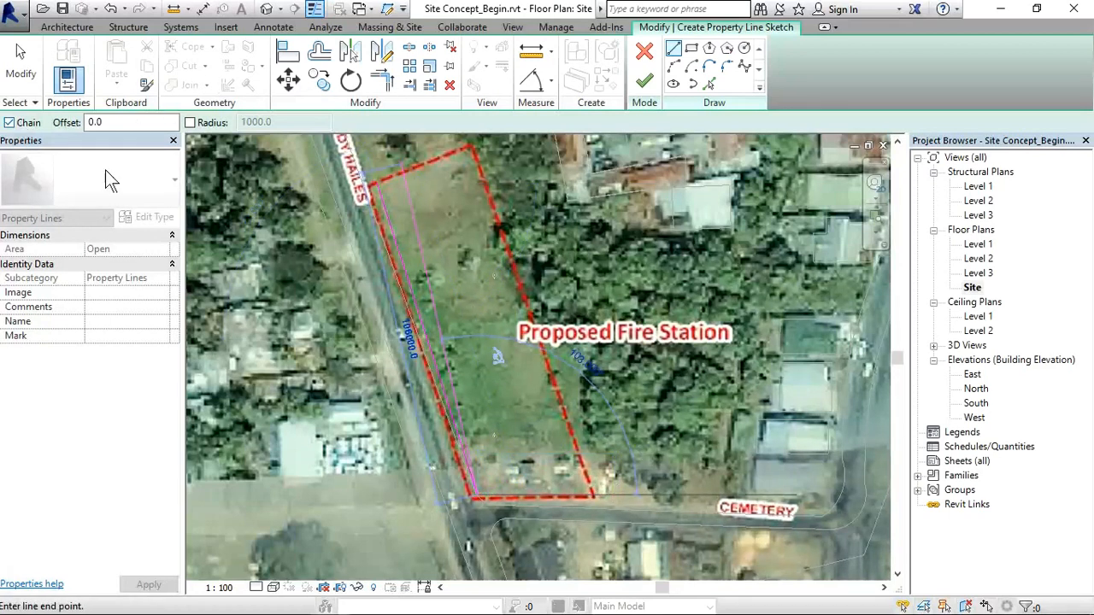
click(612, 495)
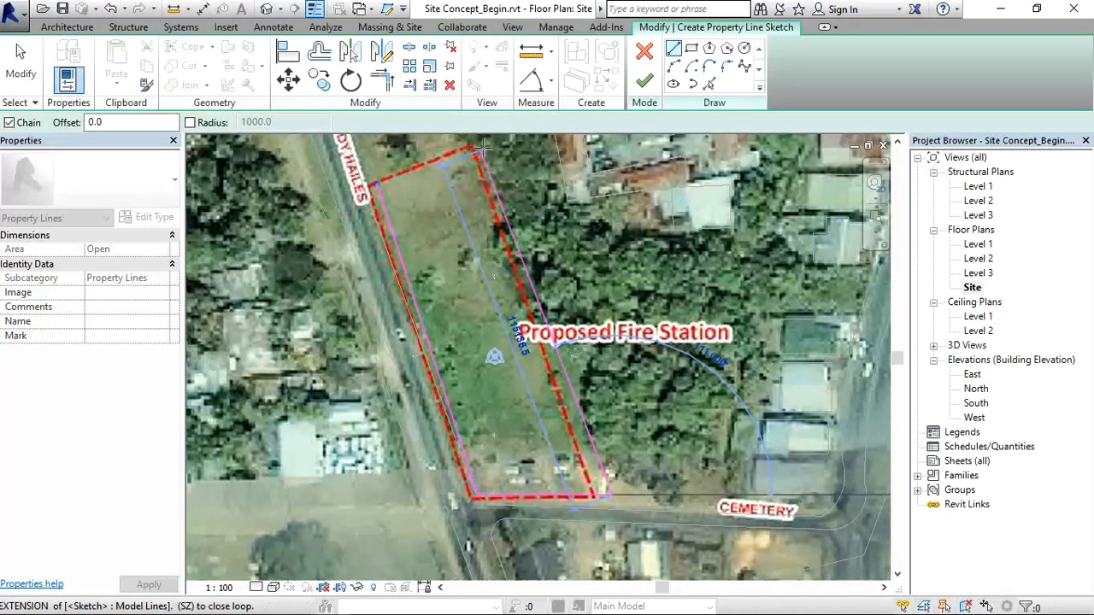
click(498, 144)
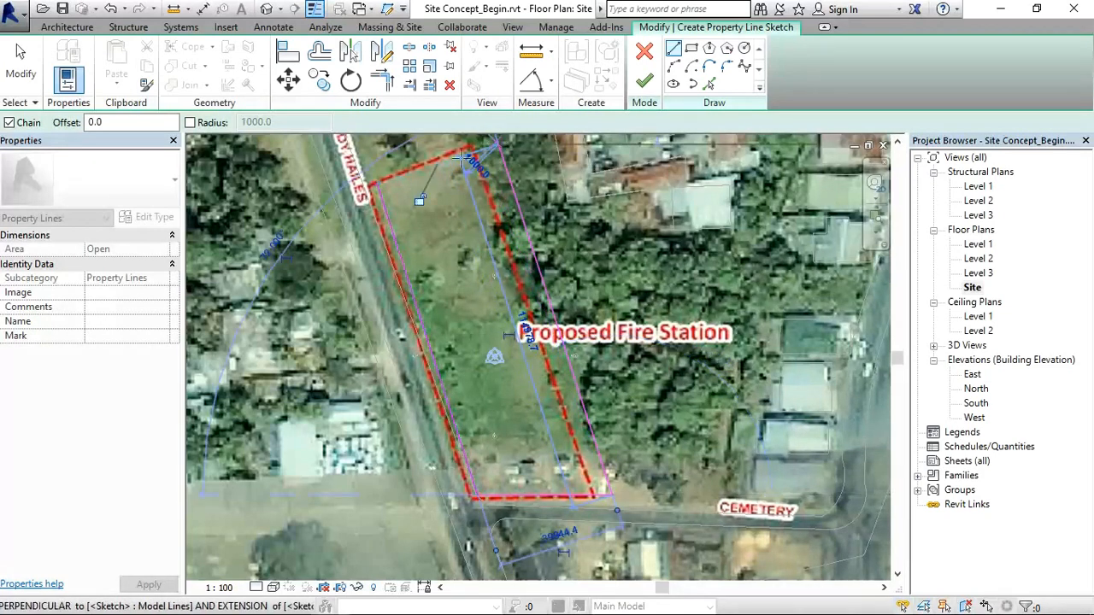
click(373, 182)
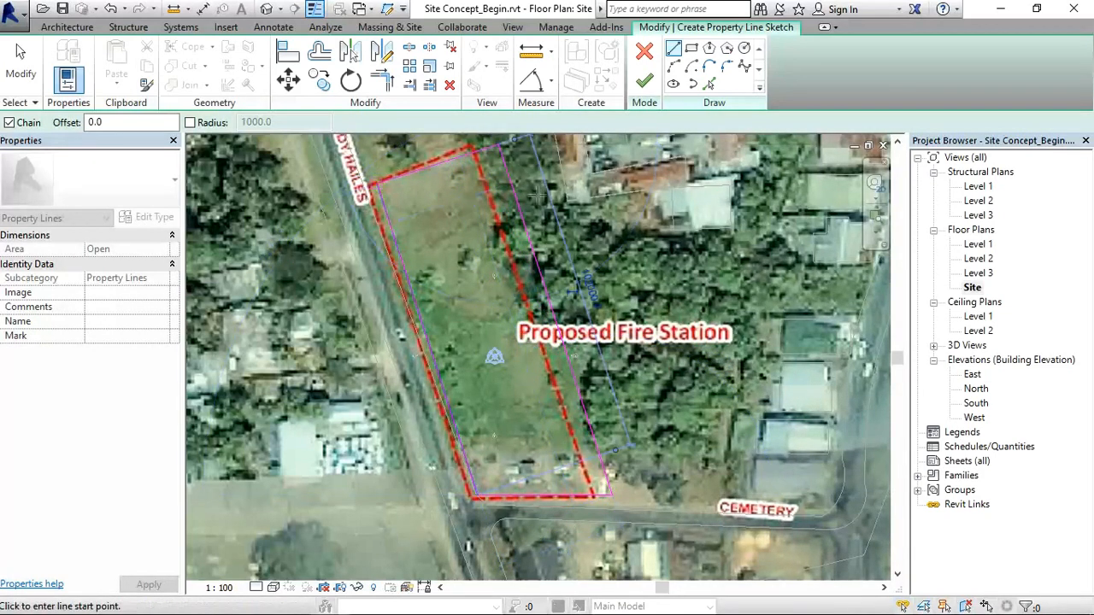
click(645, 86)
Temporarily hide the Map.jpeg satellite image in the Site plan, leaving the linework of the roads, buildings and property line.
scroll(506, 287, down, 4)
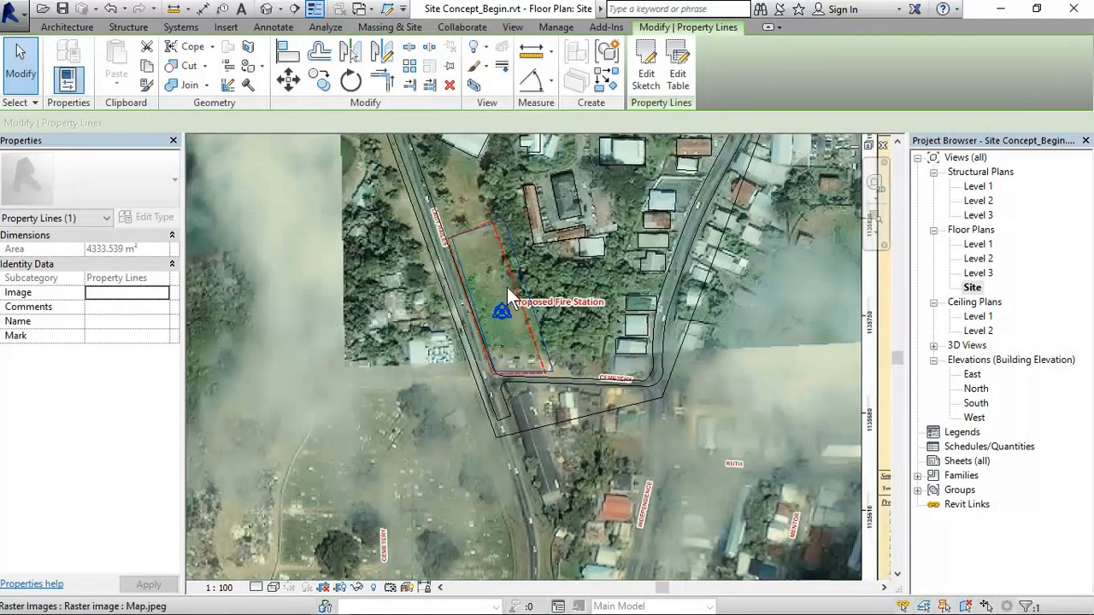
scroll(507, 288, down, 3)
click(426, 220)
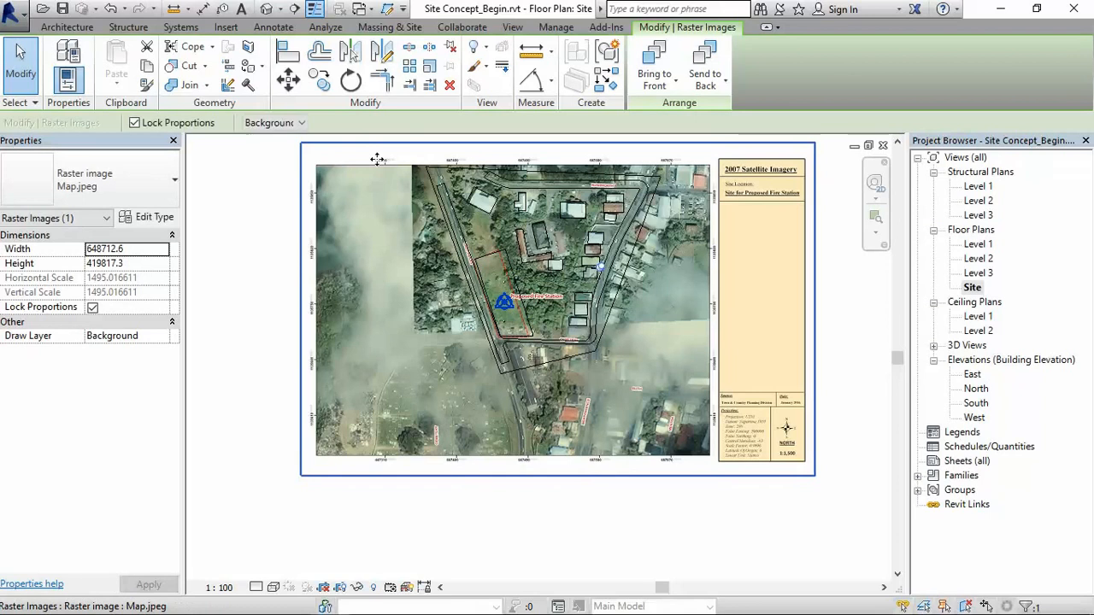
click(357, 590)
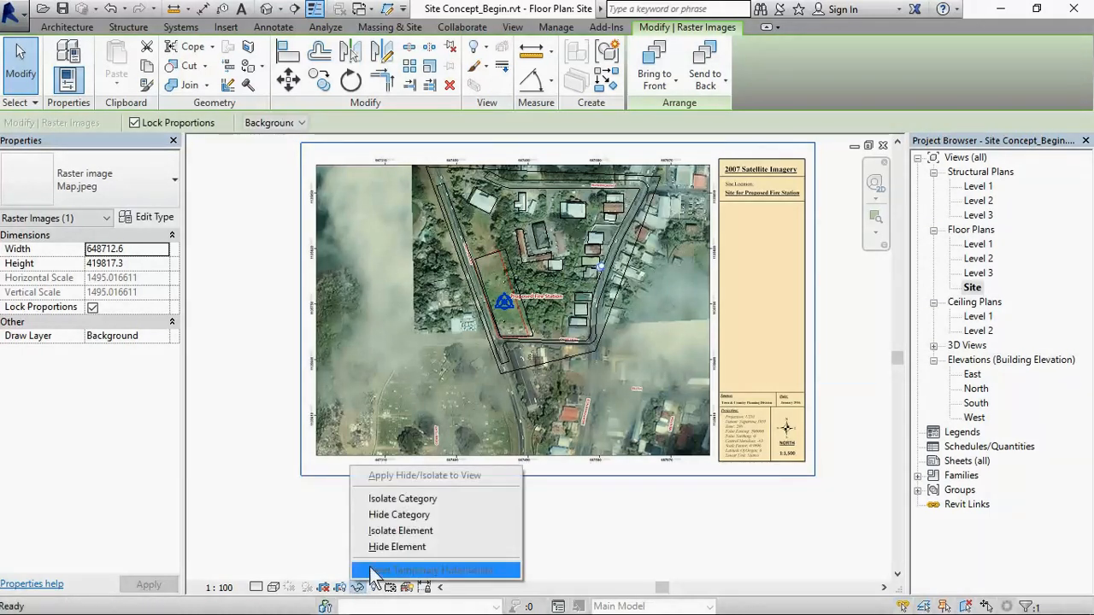
click(432, 545)
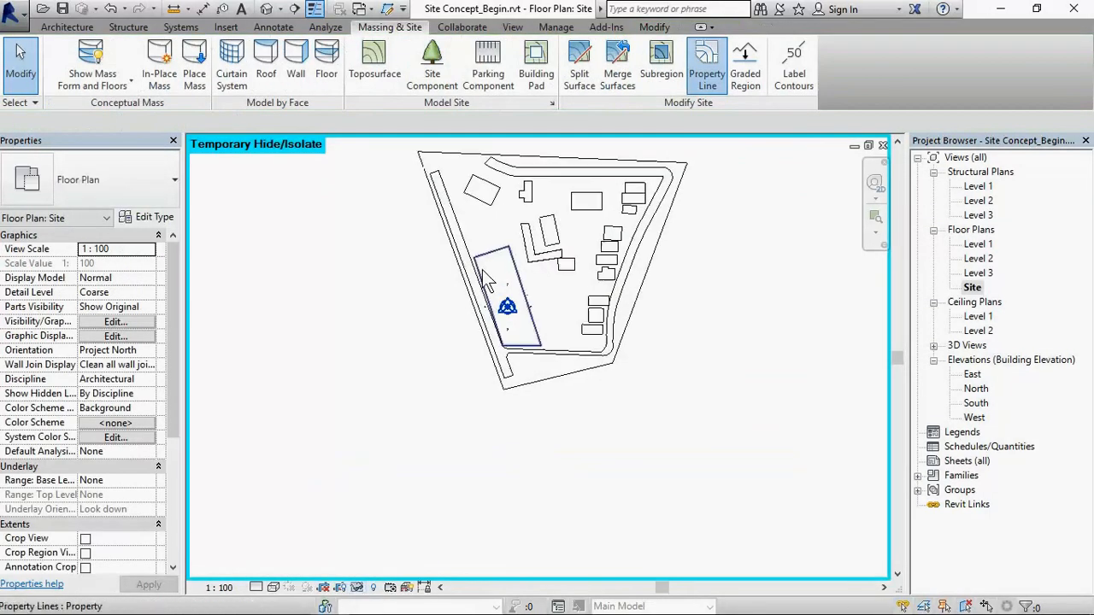
scroll(615, 276, up, 4)
scroll(708, 337, down, 2)
middle_drag(737, 324, 705, 385)
scroll(701, 414, up, 4)
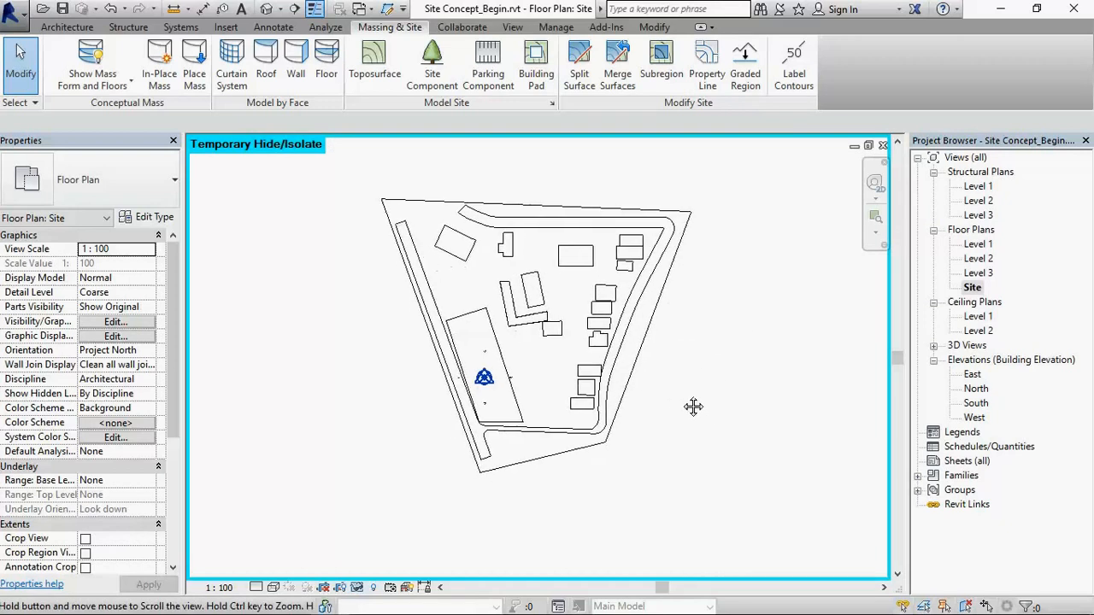
scroll(504, 317, down, 2)
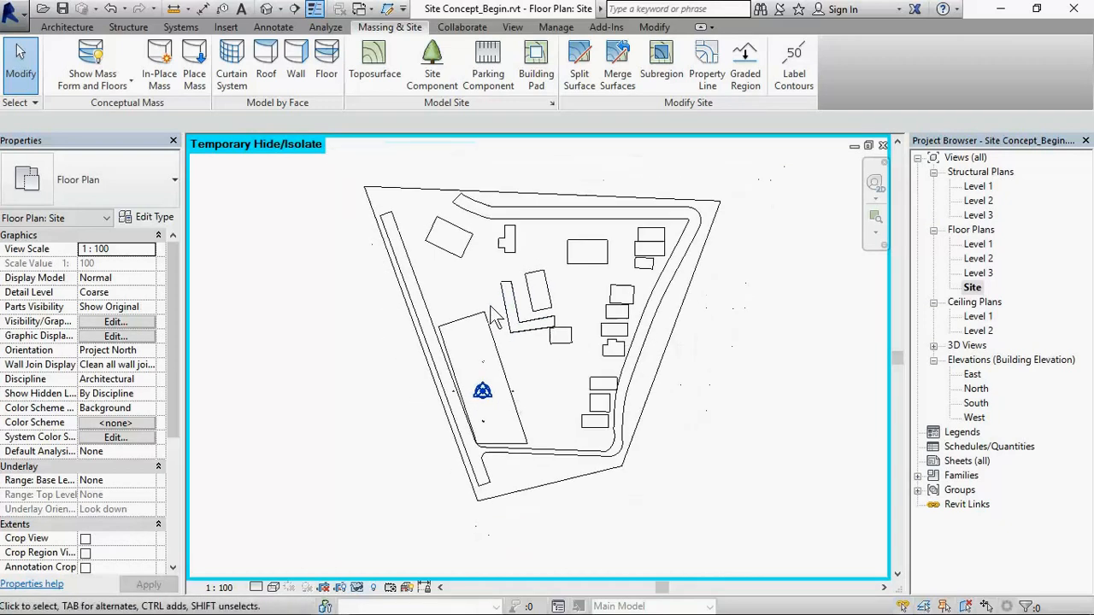
Set the Site plan's visual style to Shaded and look over the site around the L-shaped mass.
click(273, 587)
click(299, 520)
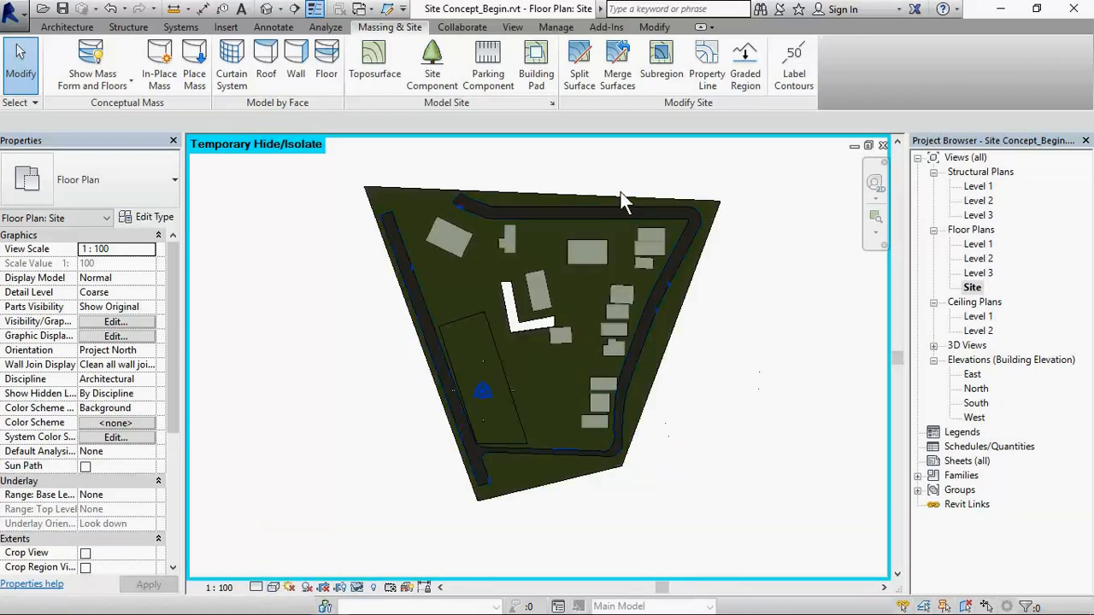
scroll(562, 398, up, 3)
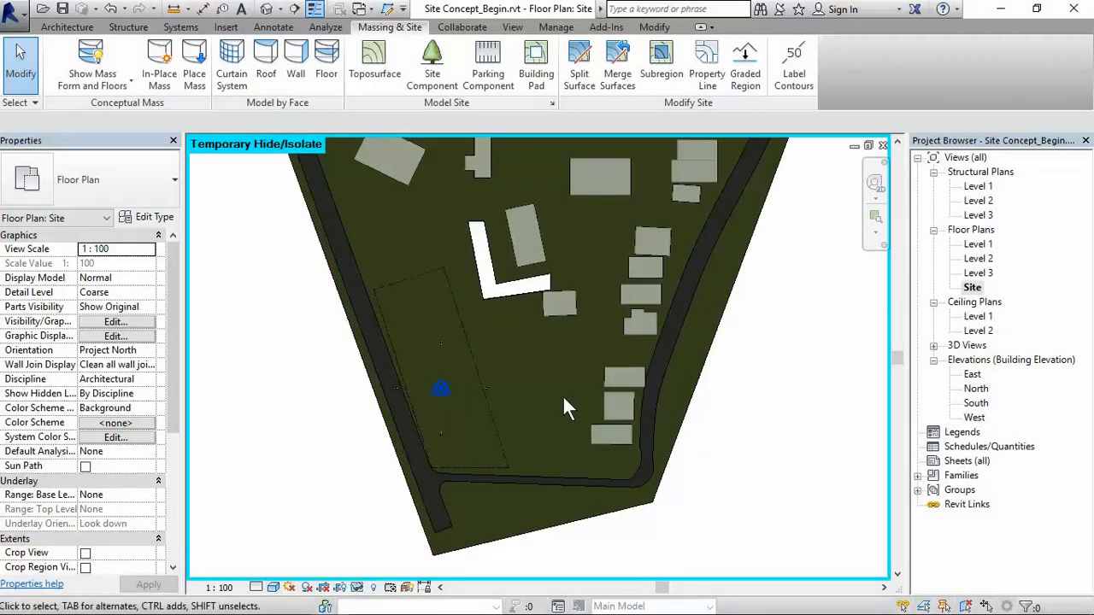
scroll(562, 395, down, 2)
scroll(551, 382, up, 4)
scroll(552, 359, down, 1)
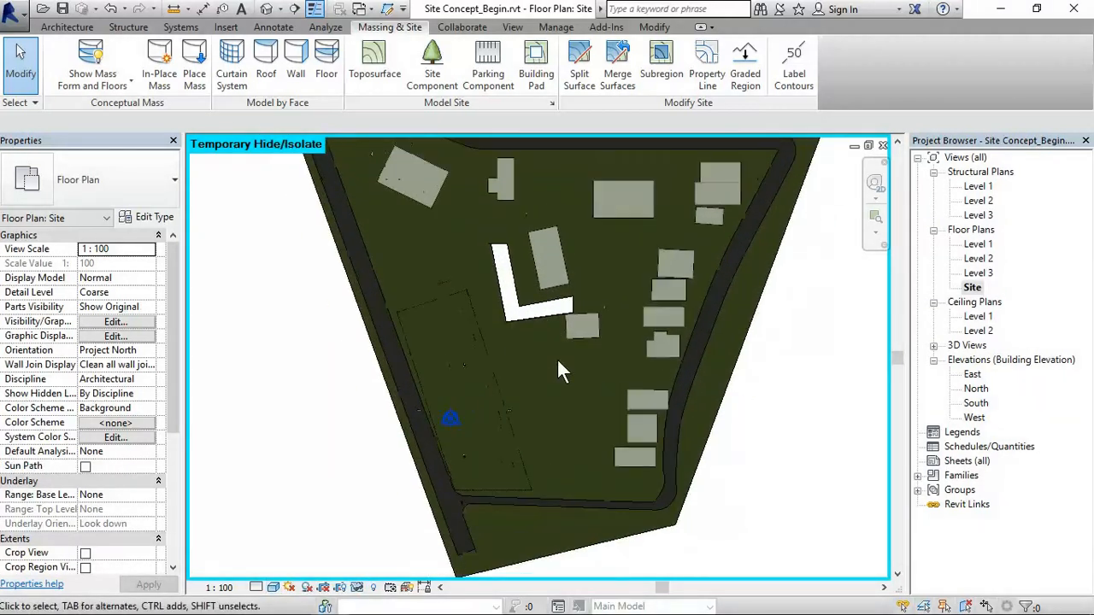
scroll(512, 376, up, 2)
scroll(526, 315, up, 2)
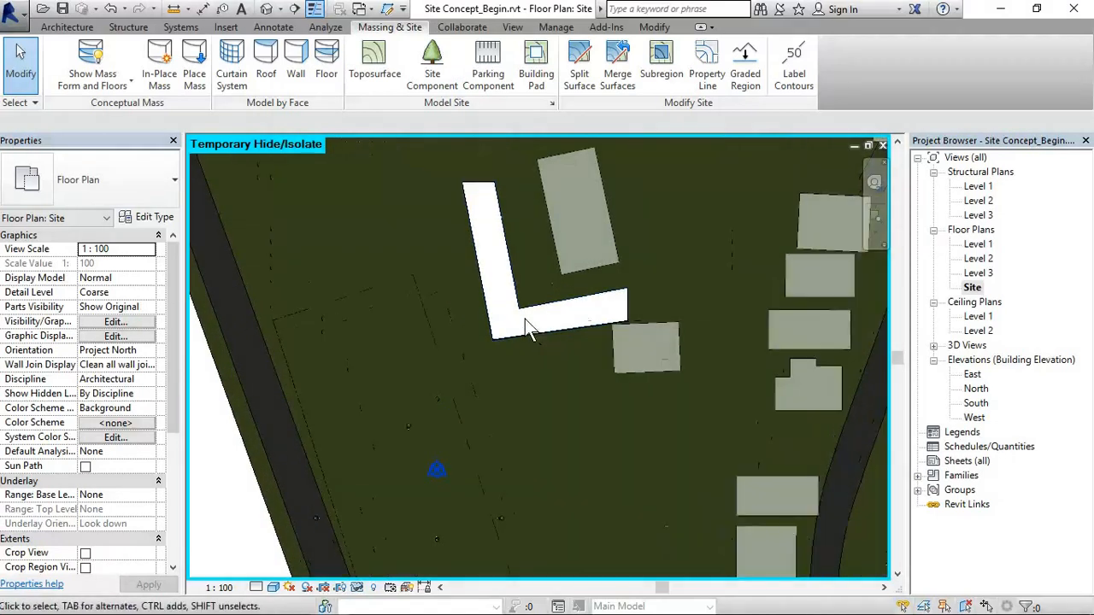
scroll(553, 384, down, 4)
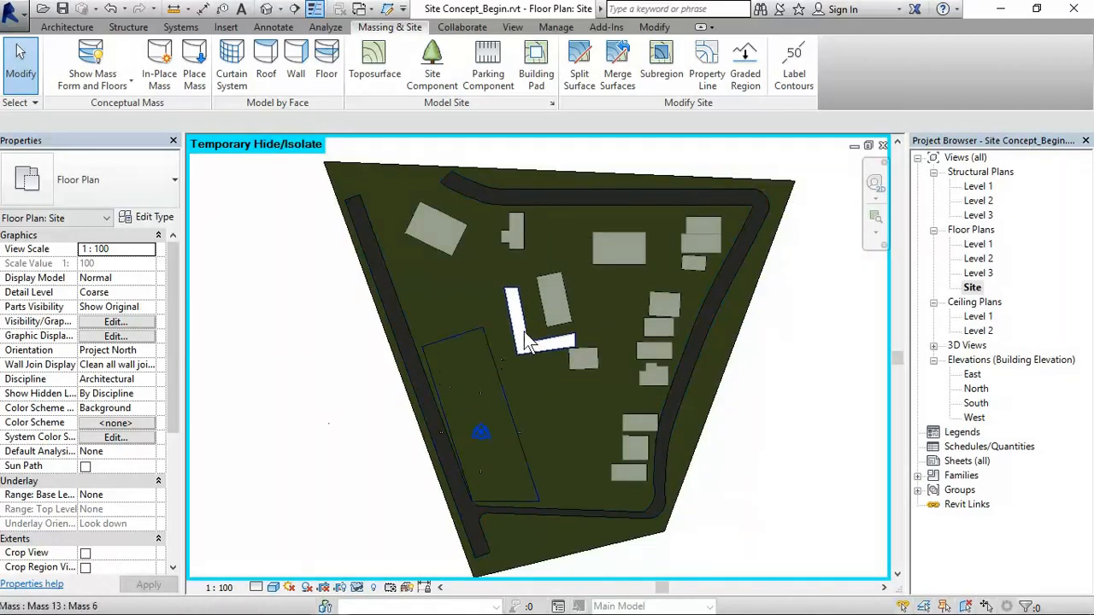
Compare the properties of the L-shaped mass, which displays white in the plan, with those of the rectangular mass beside it.
scroll(524, 331, up, 2)
click(530, 373)
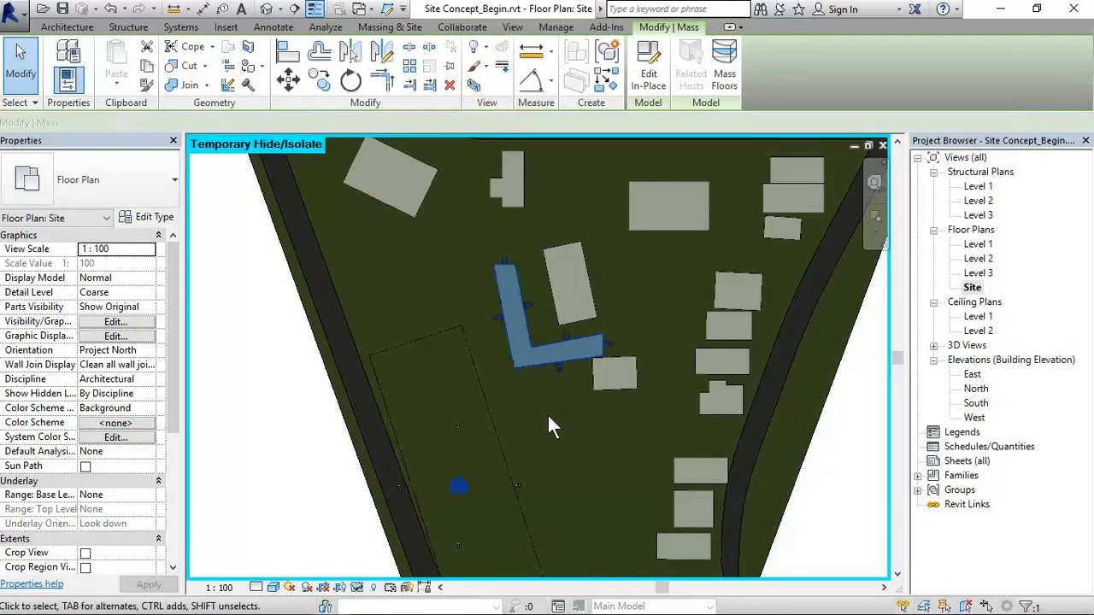
click(306, 464)
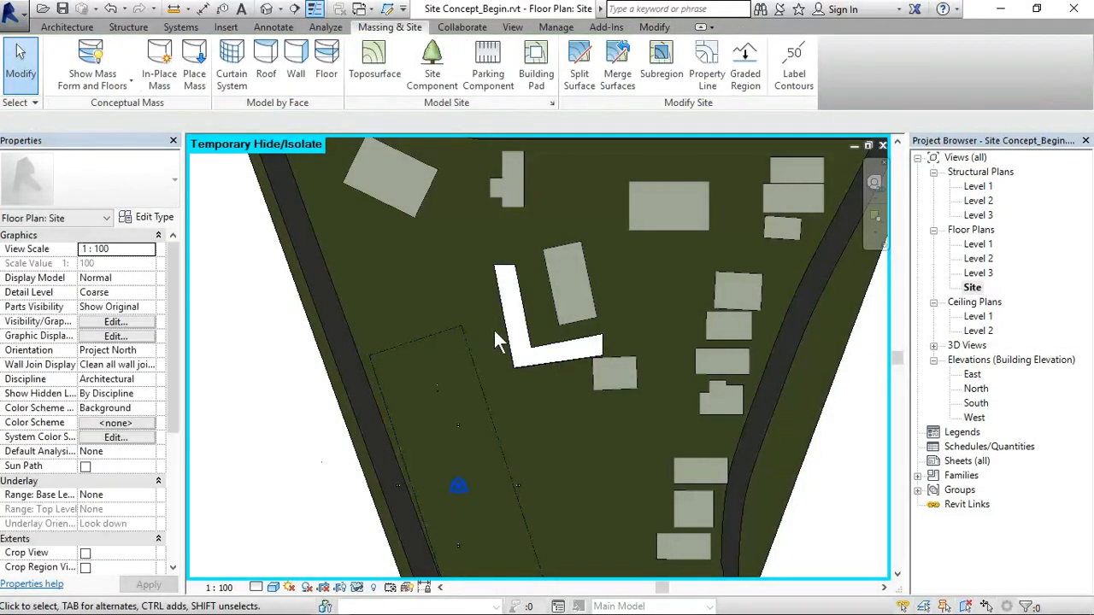
click(526, 317)
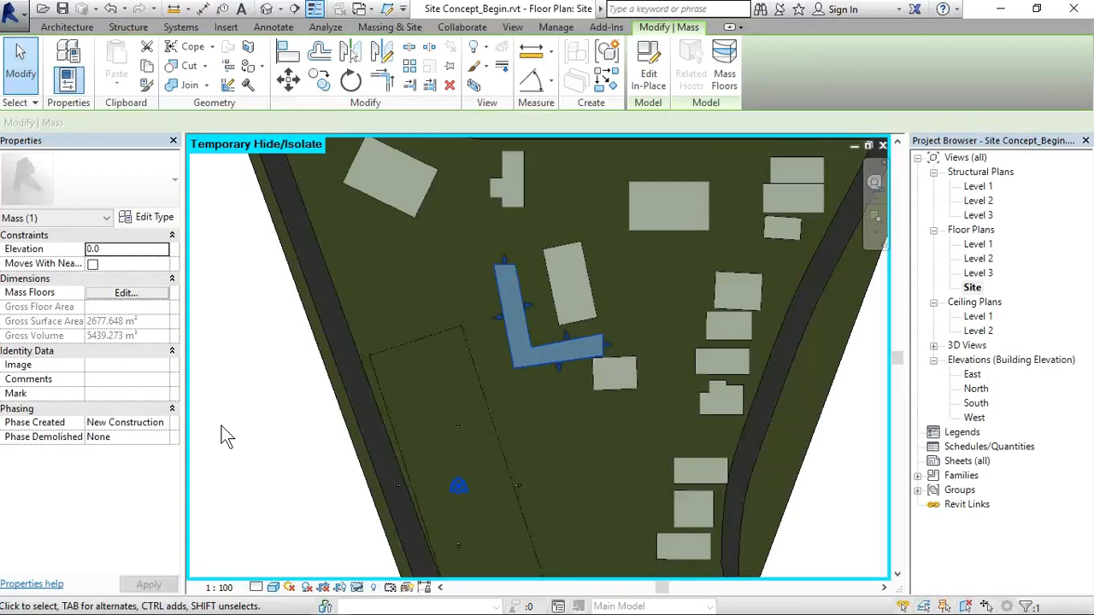
click(573, 278)
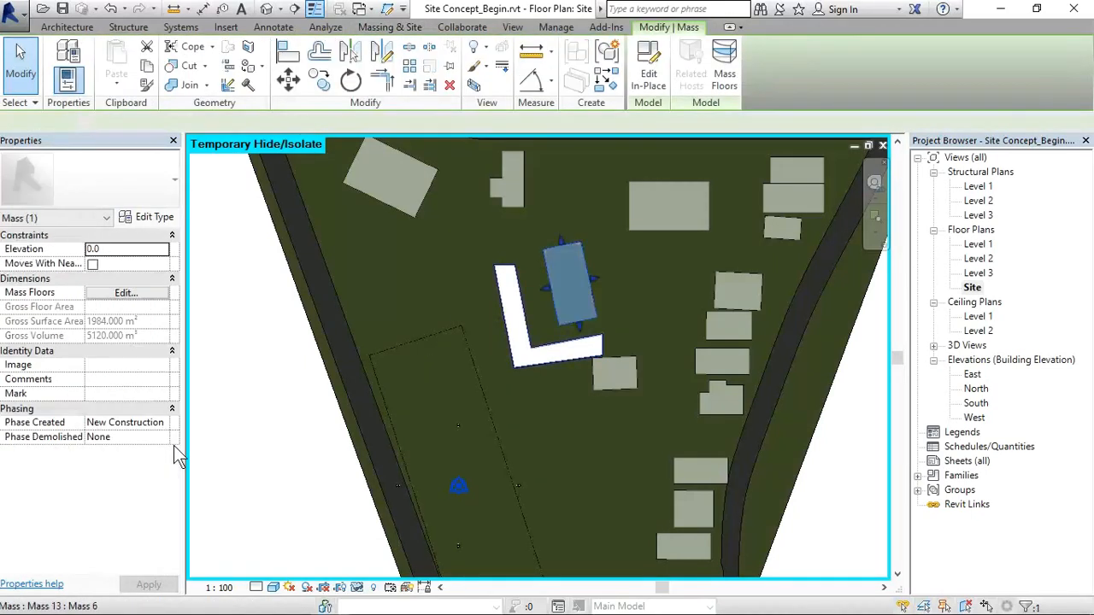
click(286, 485)
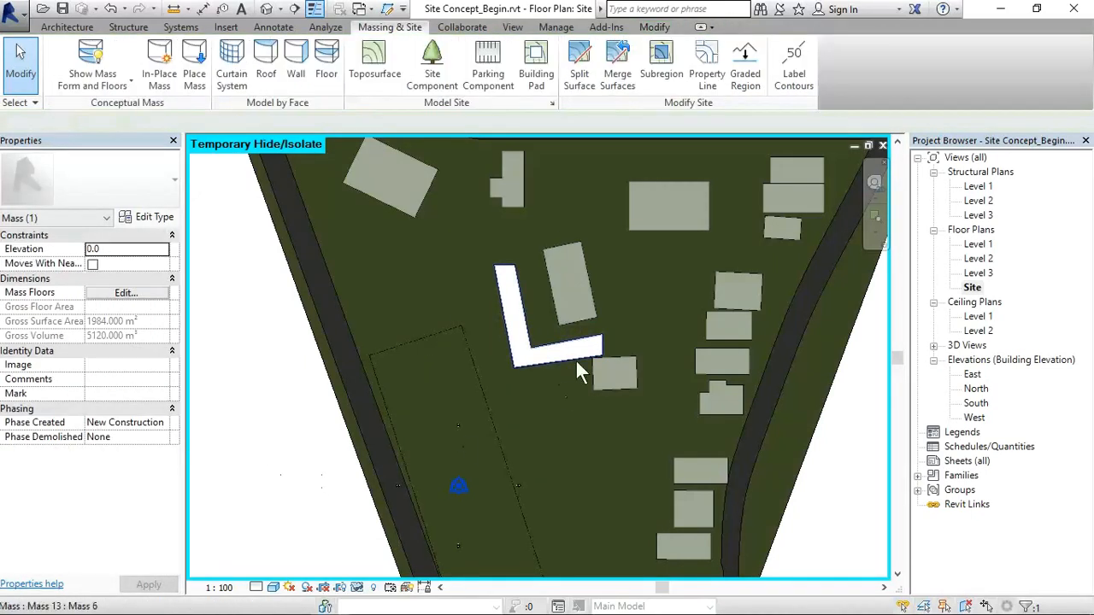
click(557, 348)
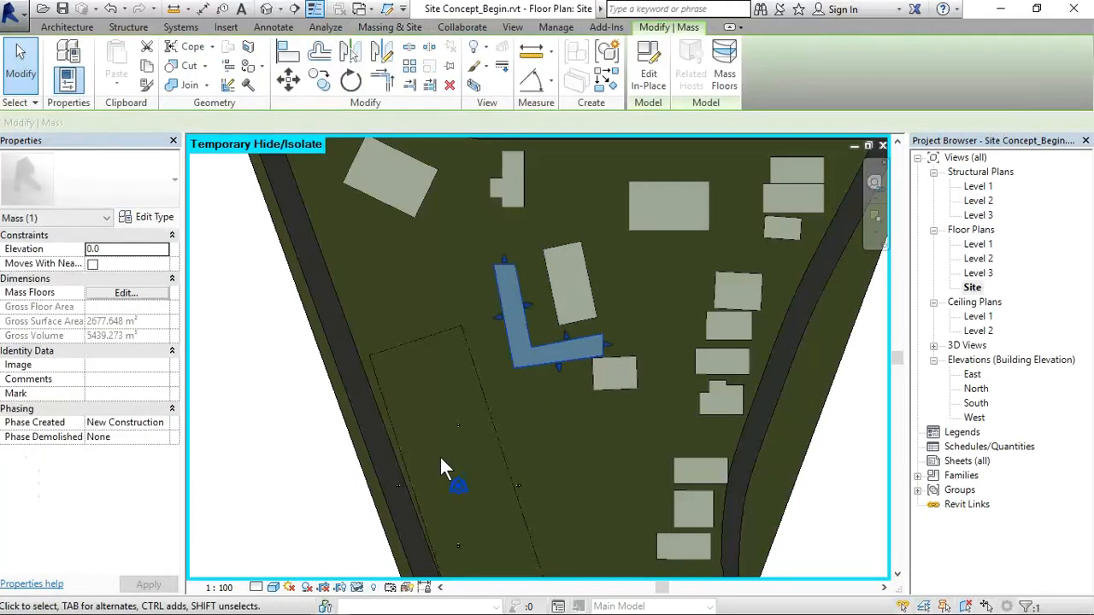
click(286, 520)
scroll(552, 394, down, 4)
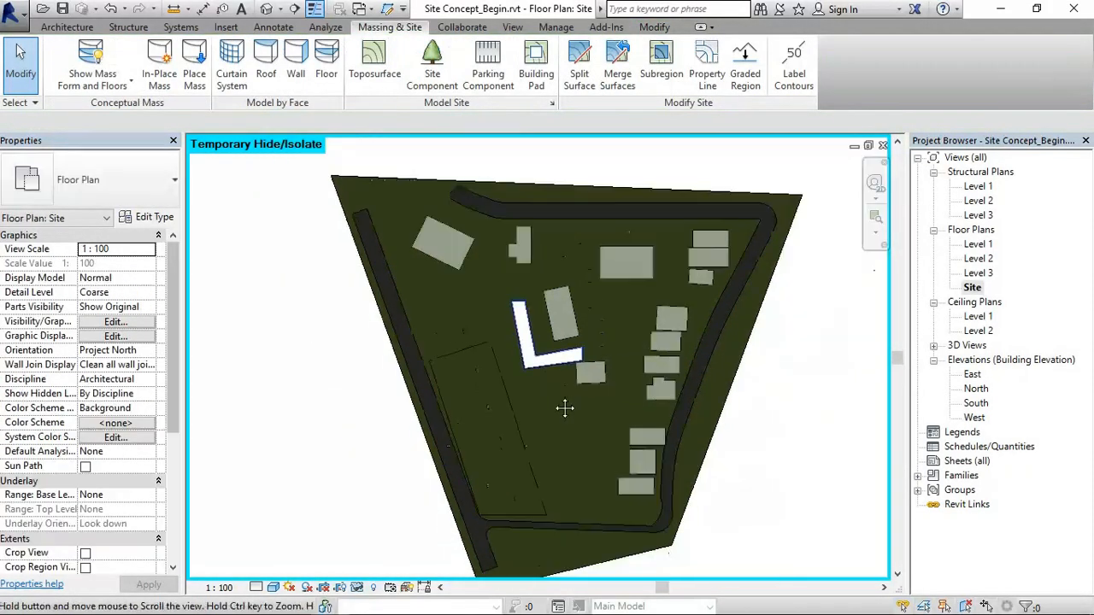
scroll(555, 398, up, 4)
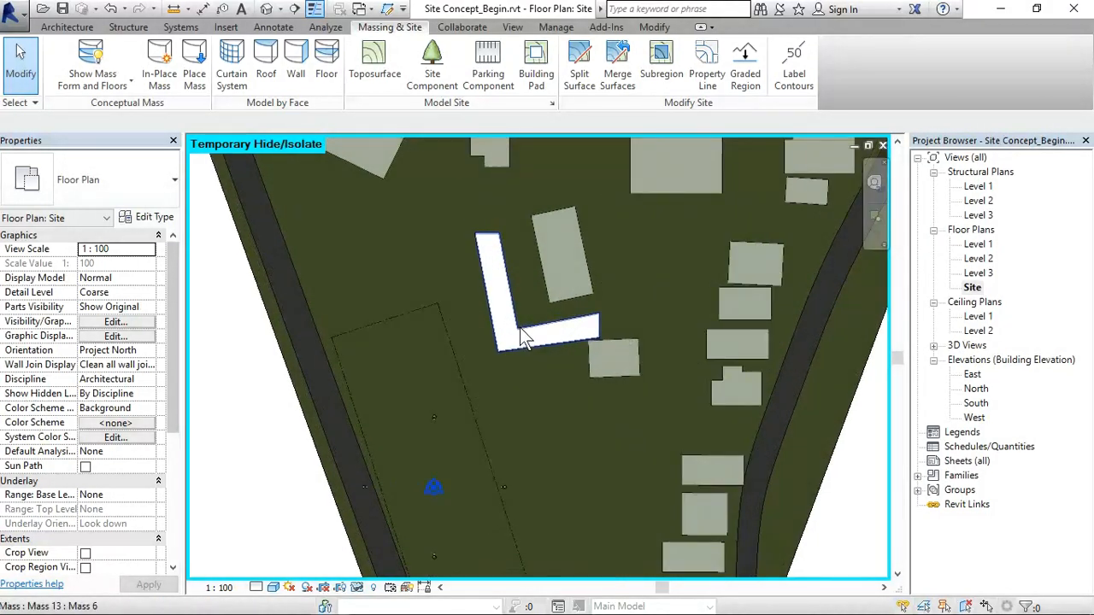
In the 3D view, lower the top of the L-shaped mass to a gross volume of about 4077 m³.
click(520, 327)
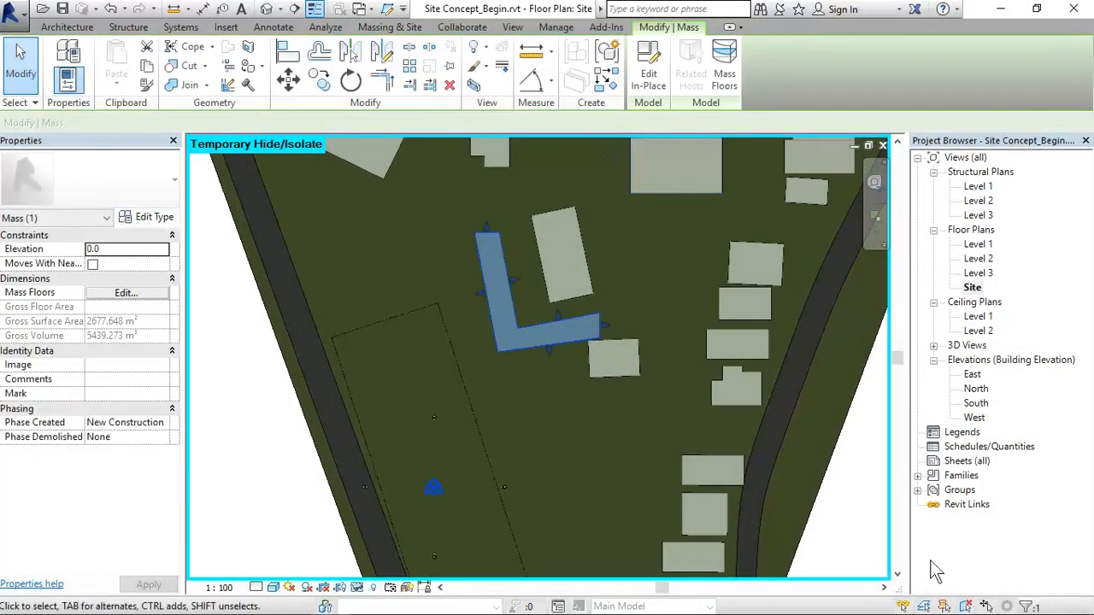
click(851, 600)
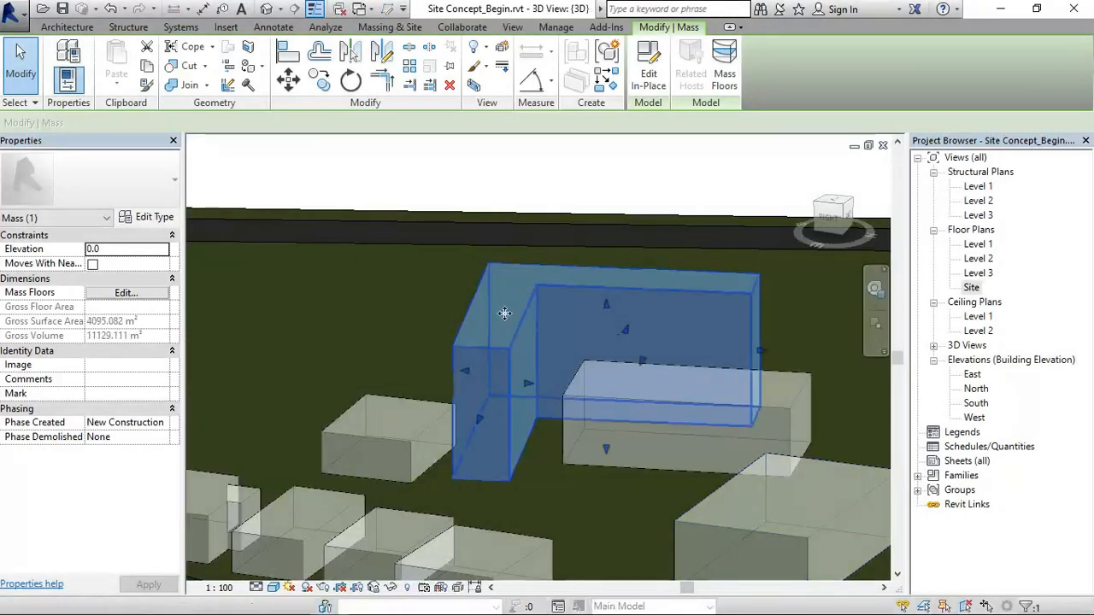
click(570, 184)
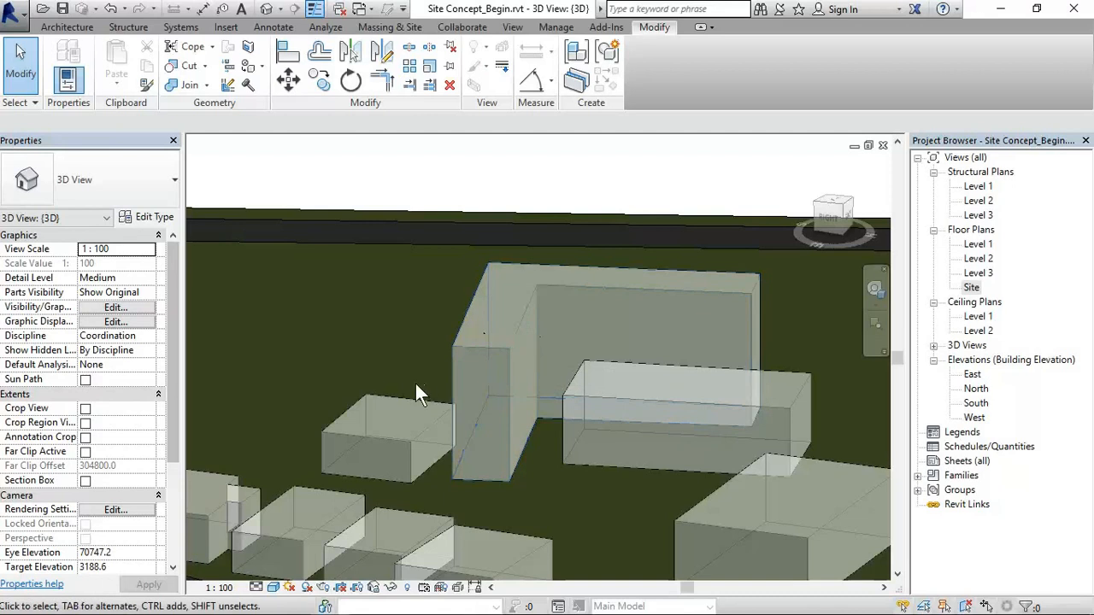
click(488, 340)
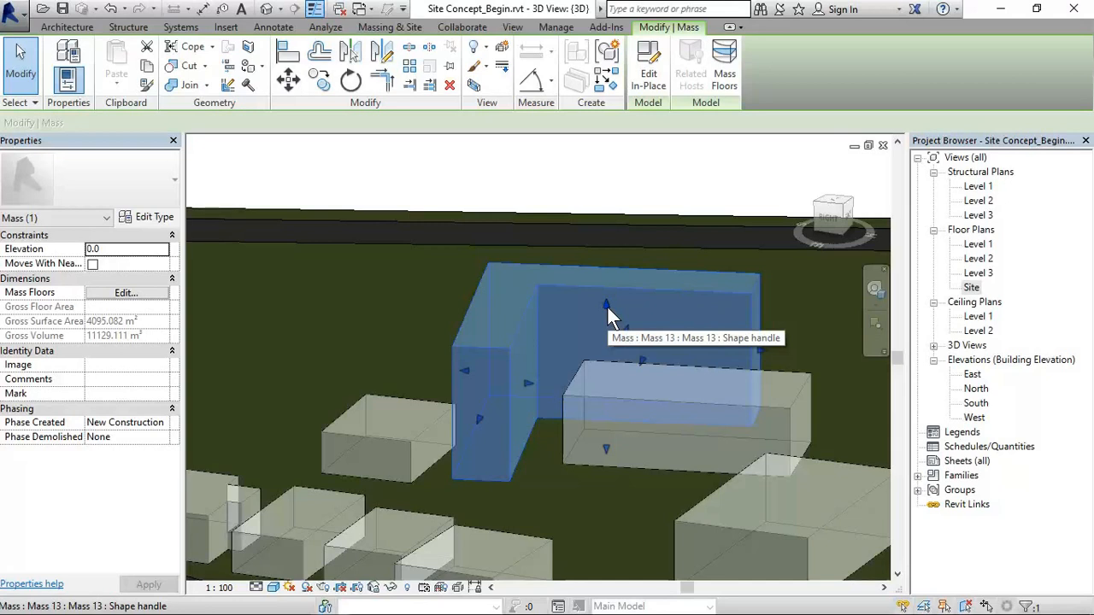
drag(606, 306, 607, 376)
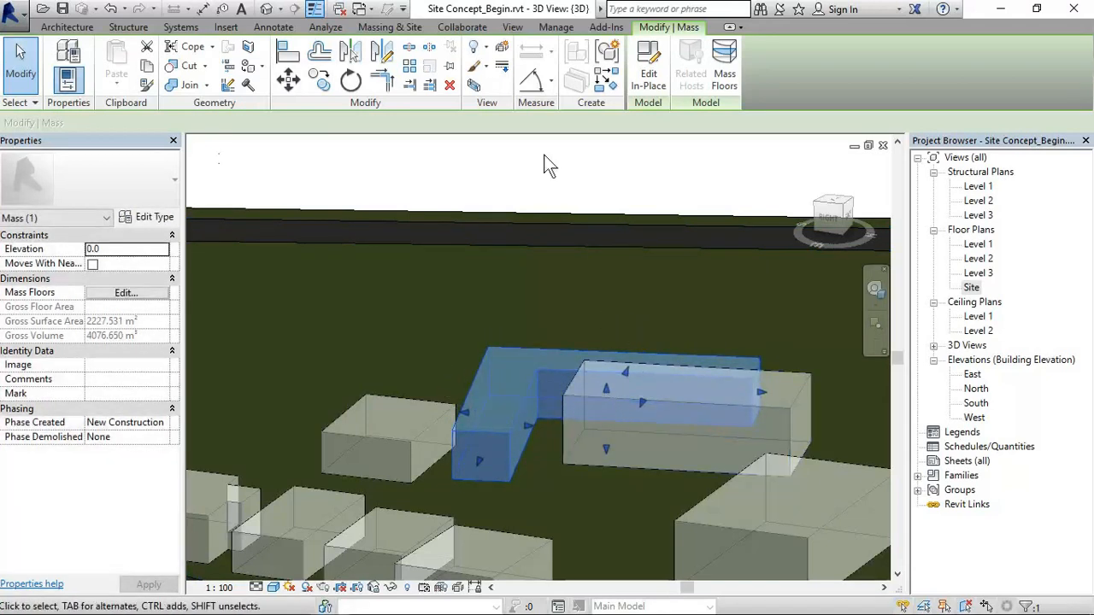
click(504, 288)
scroll(607, 332, down, 2)
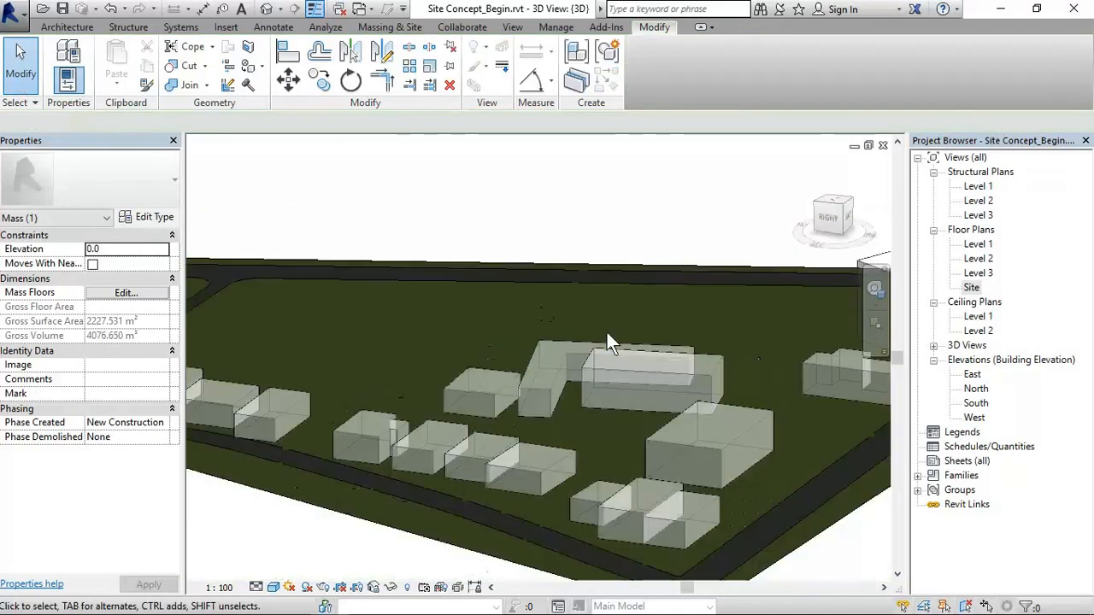
scroll(607, 332, down, 4)
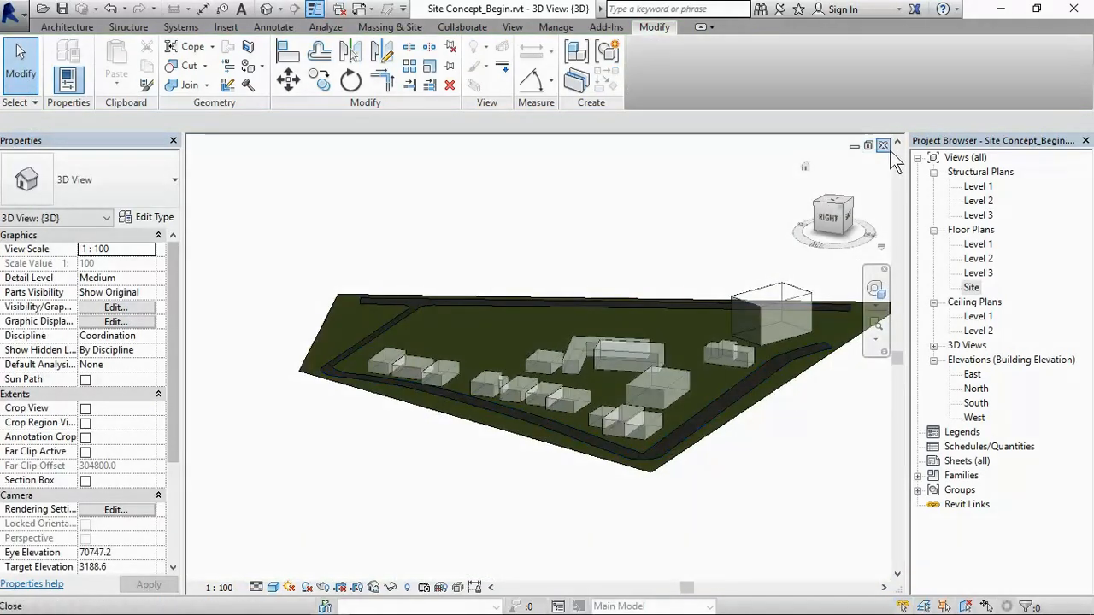
Return to the Site floor plan and check the lowered L-shaped mass among the surrounding buildings.
double_click(972, 288)
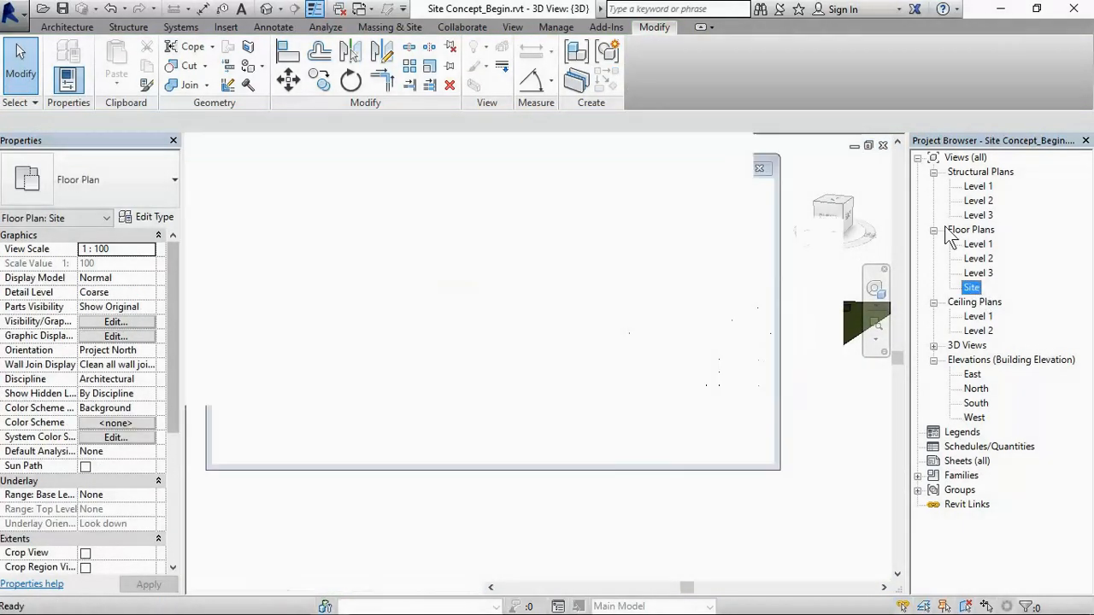
scroll(572, 345, down, 3)
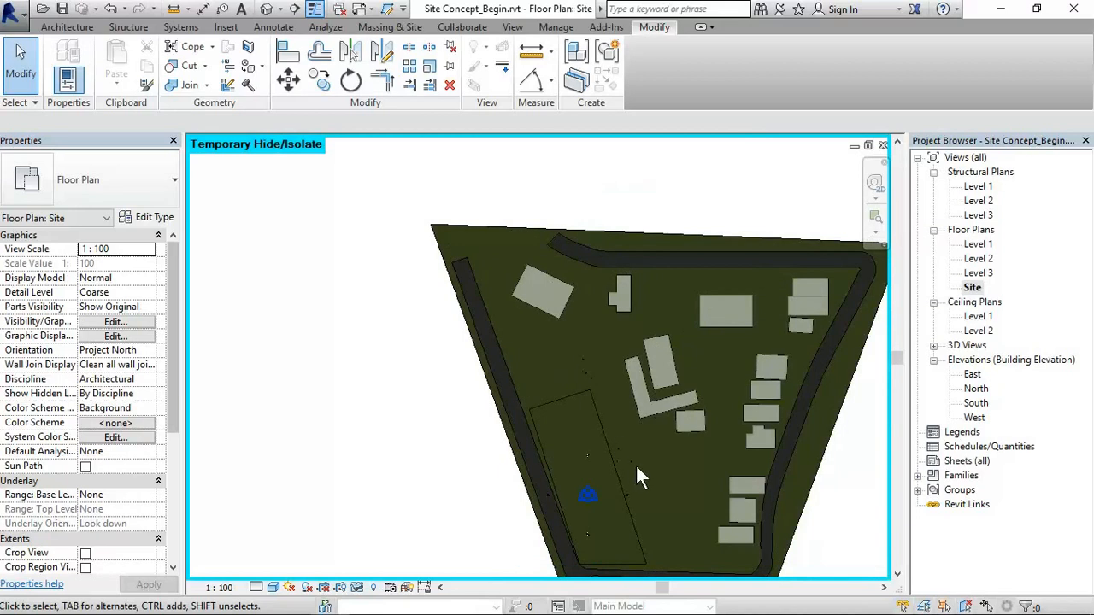
middle_drag(577, 475, 488, 398)
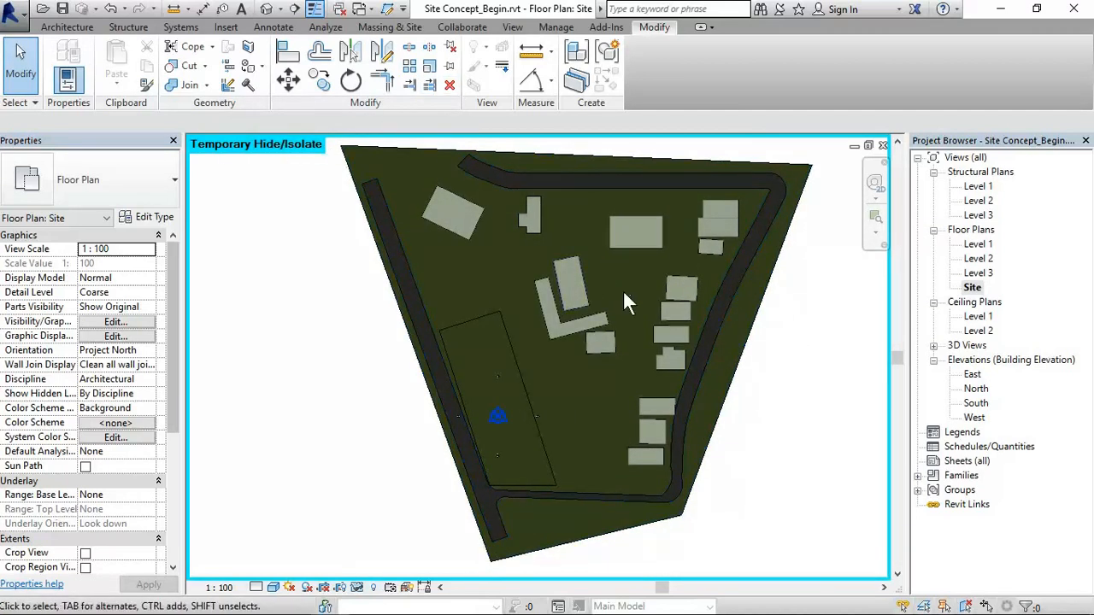
scroll(622, 288, down, 3)
scroll(596, 362, up, 5)
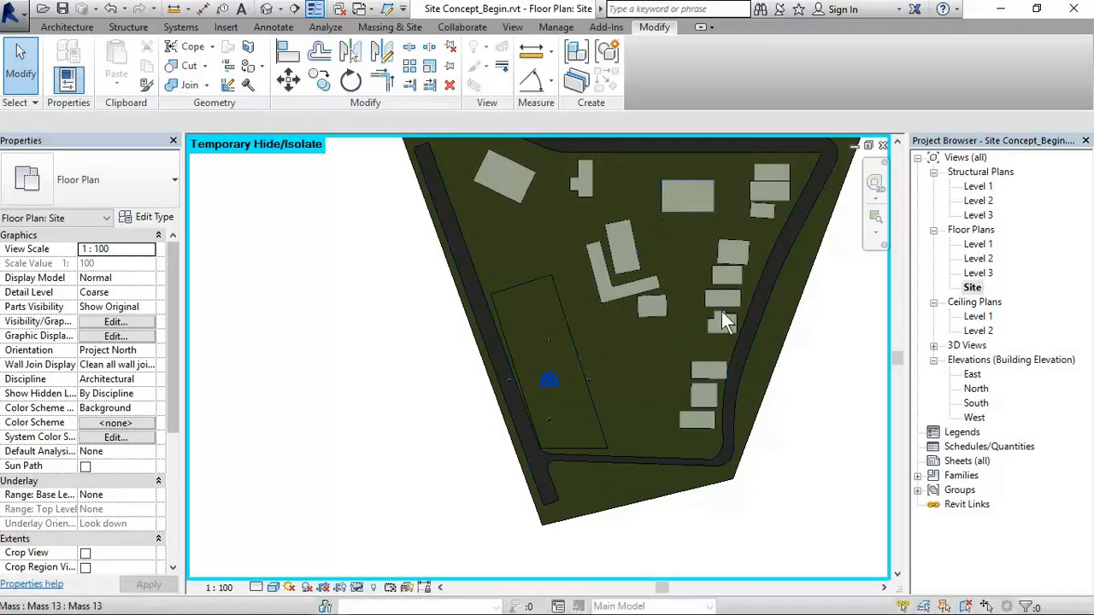
middle_drag(687, 358, 608, 428)
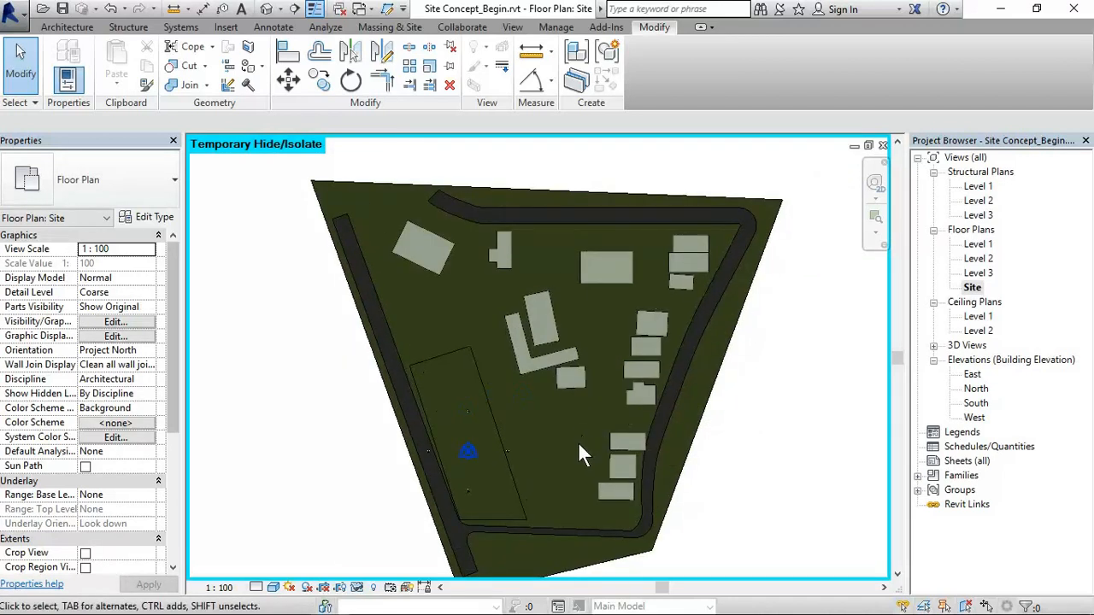
scroll(579, 443, up, 2)
middle_drag(582, 462, 581, 460)
scroll(572, 449, down, 3)
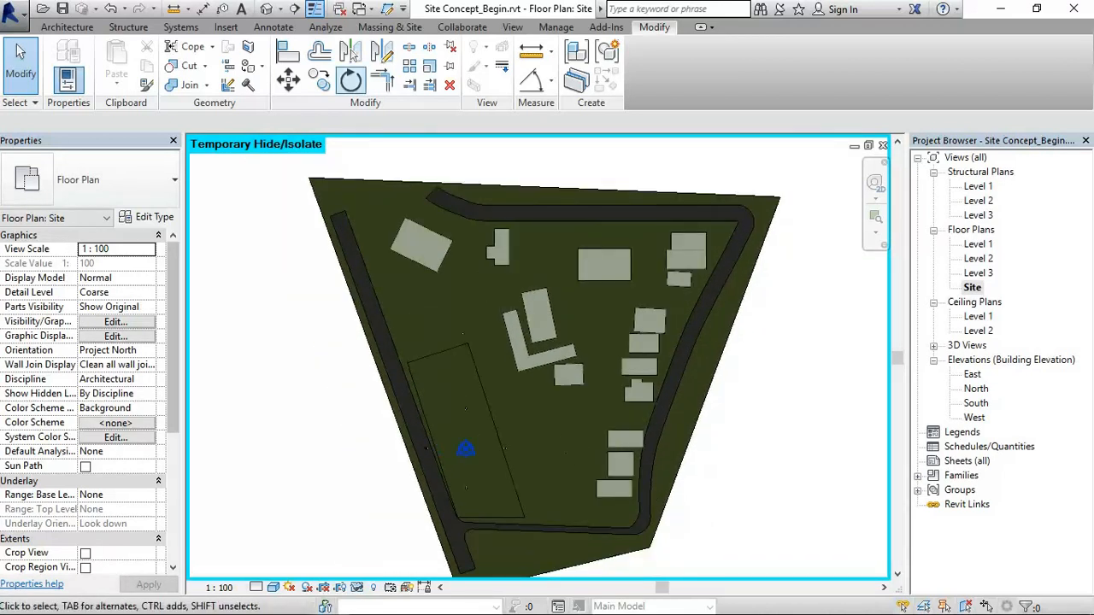
Set the Site plan's detail level to Fine, keeping the Shaded visual style.
click(389, 27)
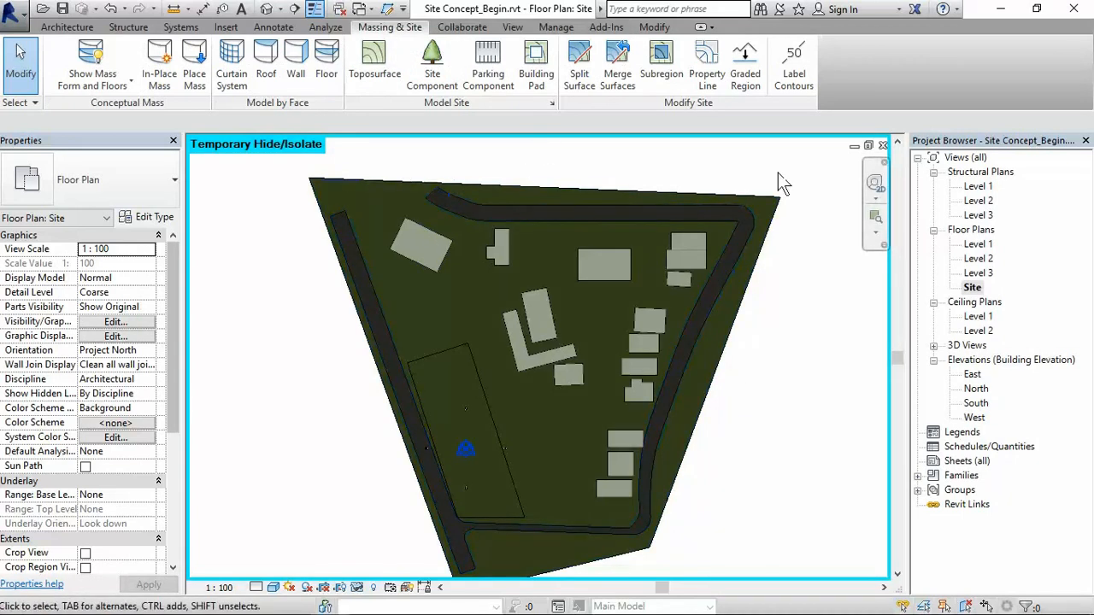
click(273, 587)
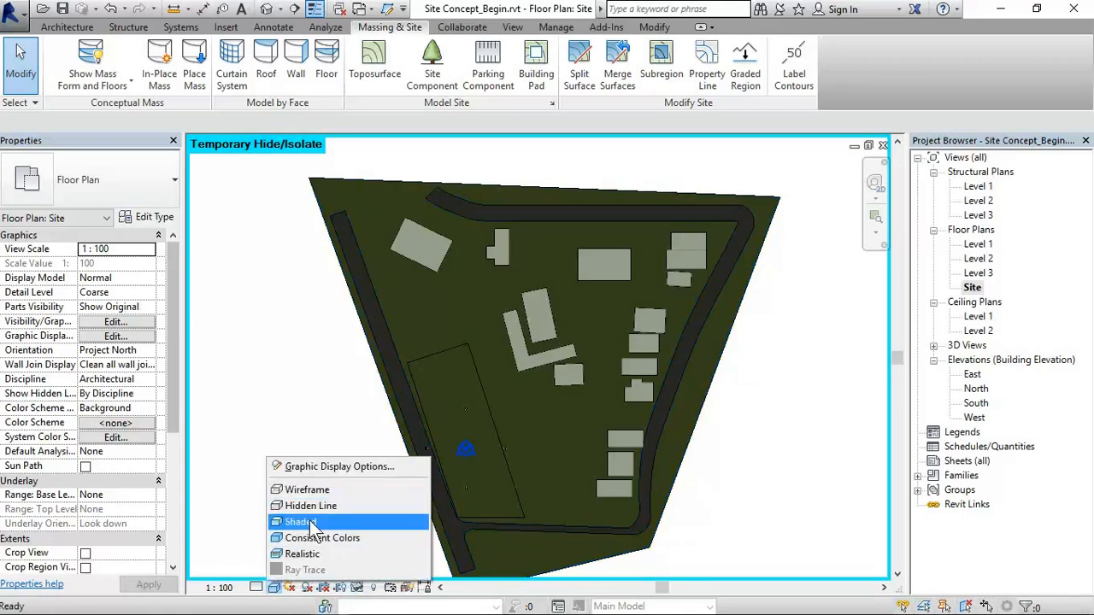
click(256, 588)
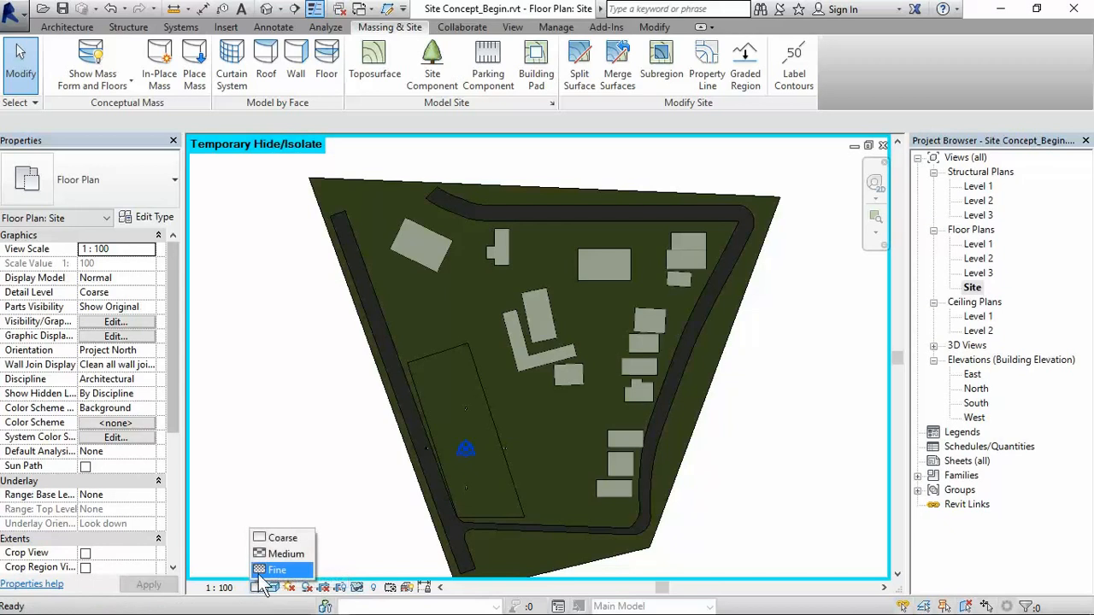
click(276, 570)
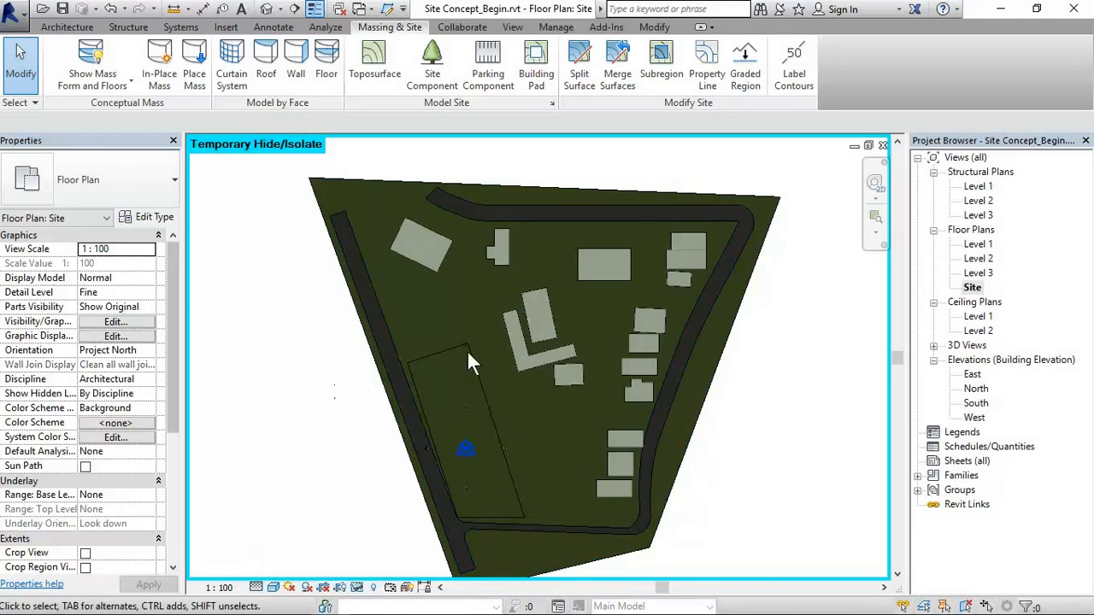
scroll(562, 340, up, 2)
scroll(572, 350, down, 3)
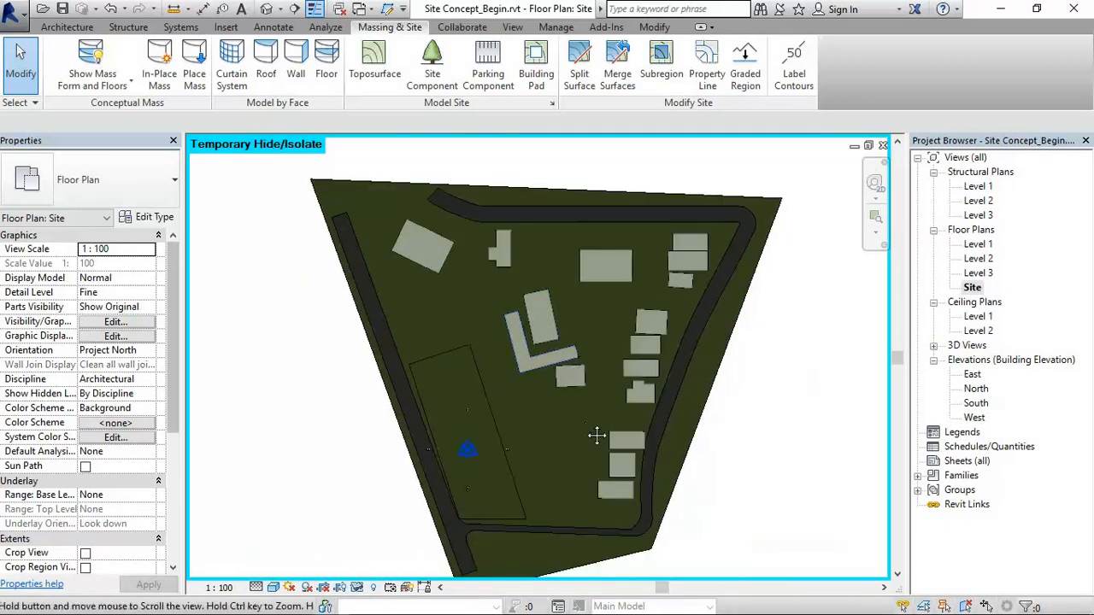
scroll(585, 317, up, 2)
middle_drag(626, 284, 625, 322)
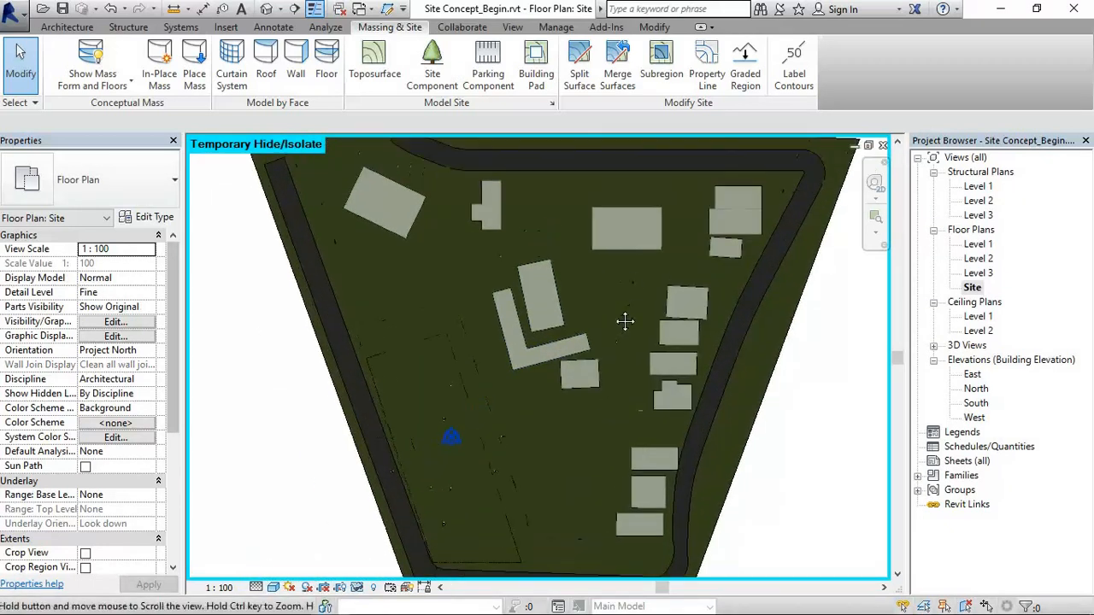
Start the Site Component command and choose the M_RPC Tree - Deciduous type Gray Birch - 3.1 Meters for placement.
scroll(612, 307, down, 1)
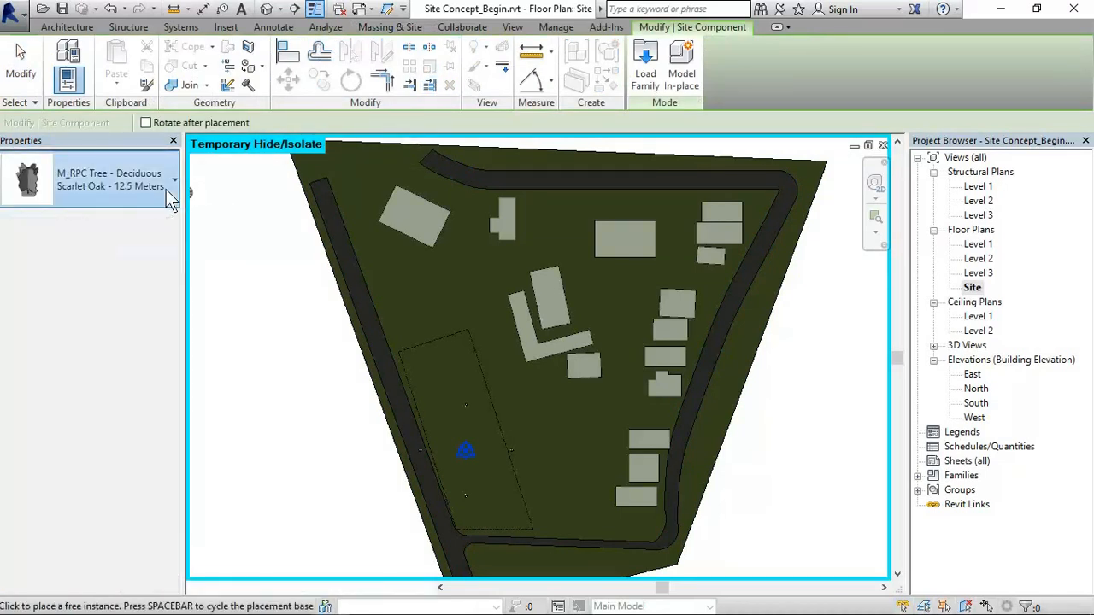
click(166, 190)
scroll(180, 327, up, 3)
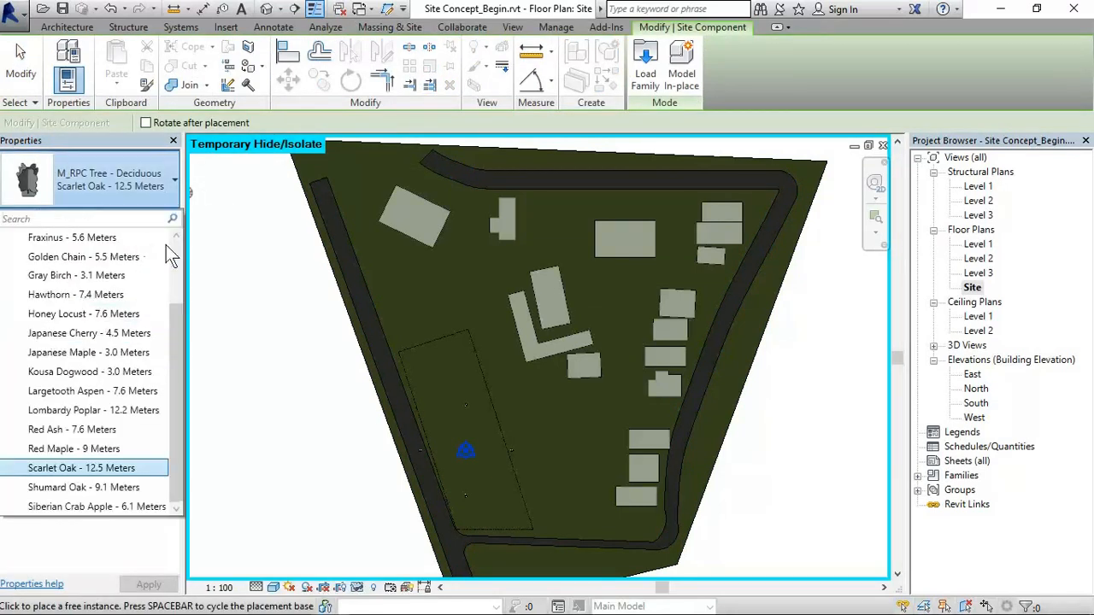
drag(176, 327, 195, 409)
drag(184, 351, 180, 241)
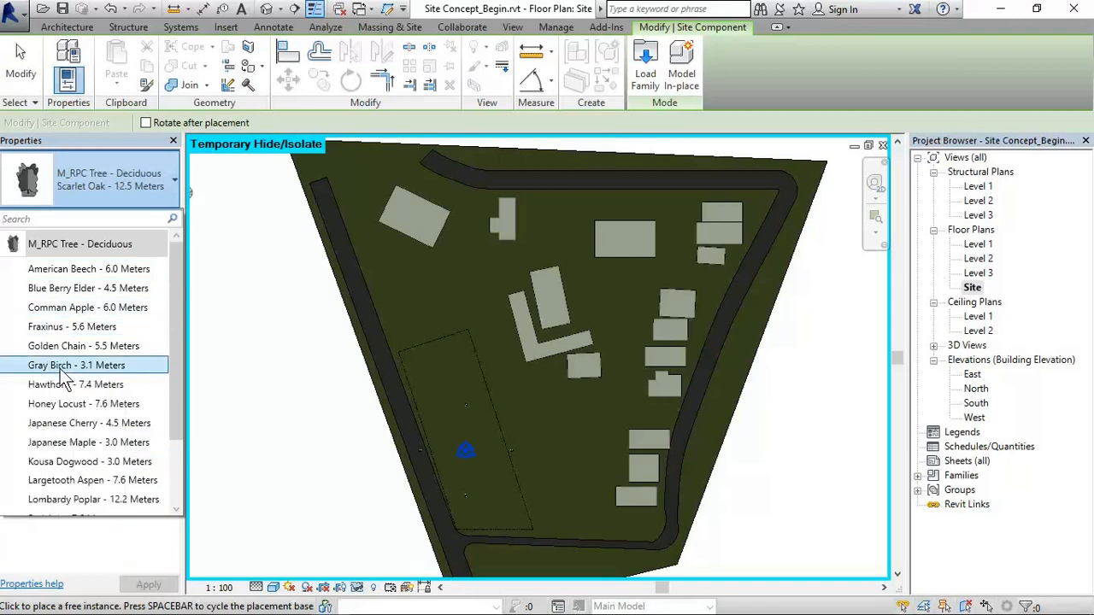
click(60, 370)
key(Escape)
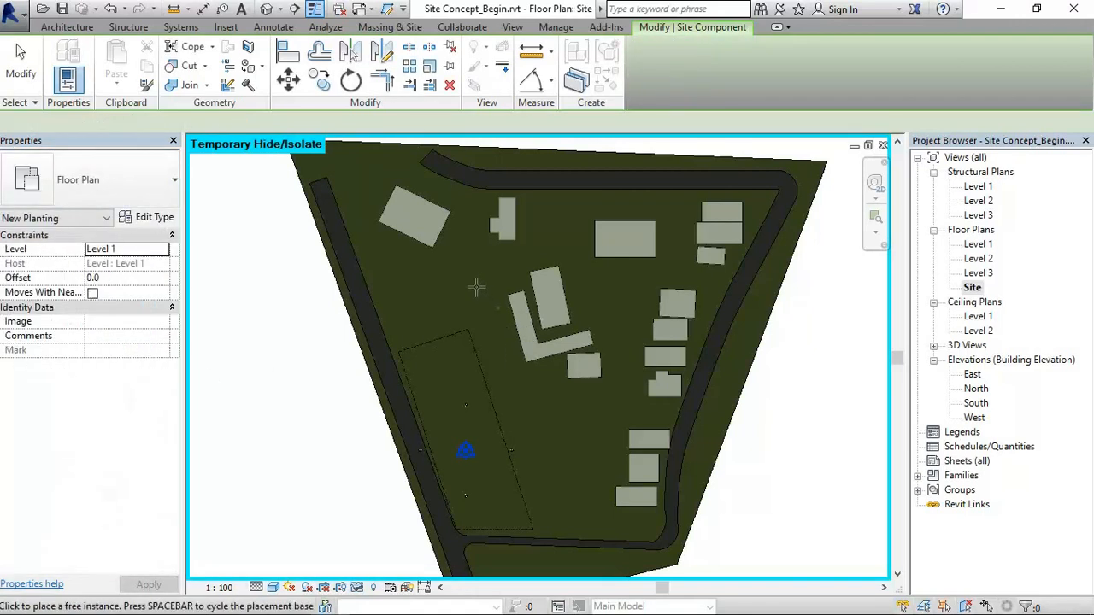
Place a loose cluster of Gray Birch trees on the open ground between the property line and the L-shaped mass.
scroll(479, 280, up, 2)
scroll(504, 292, down, 2)
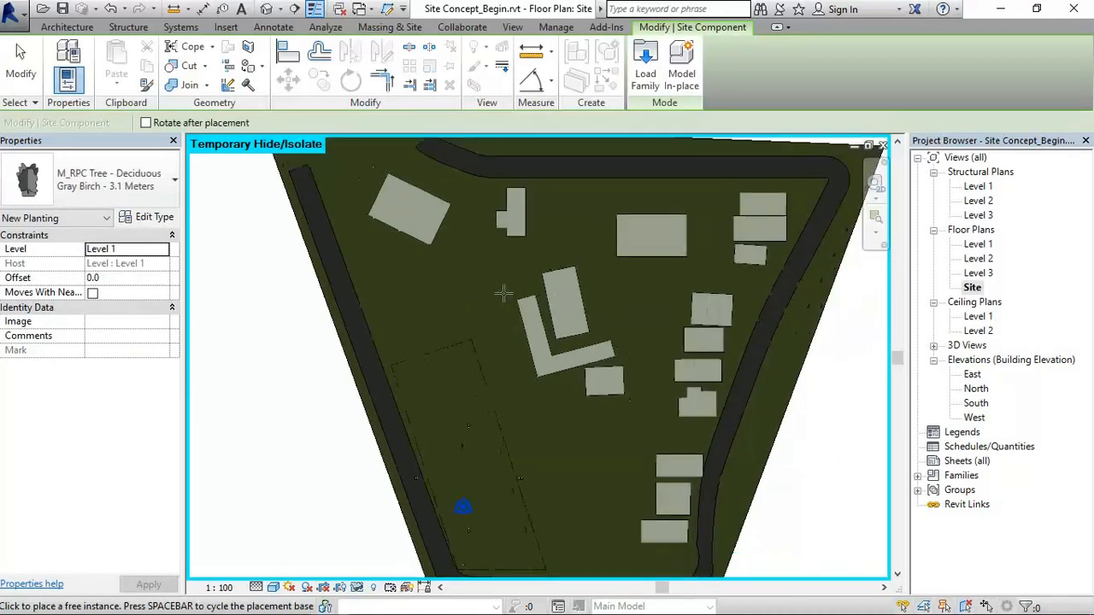
scroll(496, 291, up, 1)
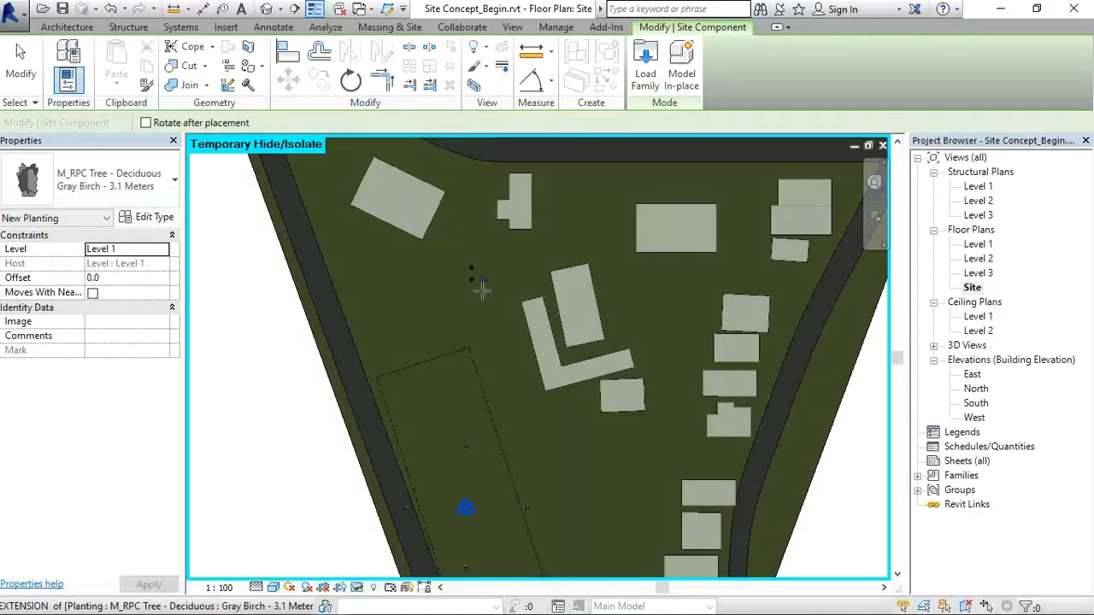
scroll(483, 290, up, 3)
click(461, 249)
click(462, 217)
click(480, 218)
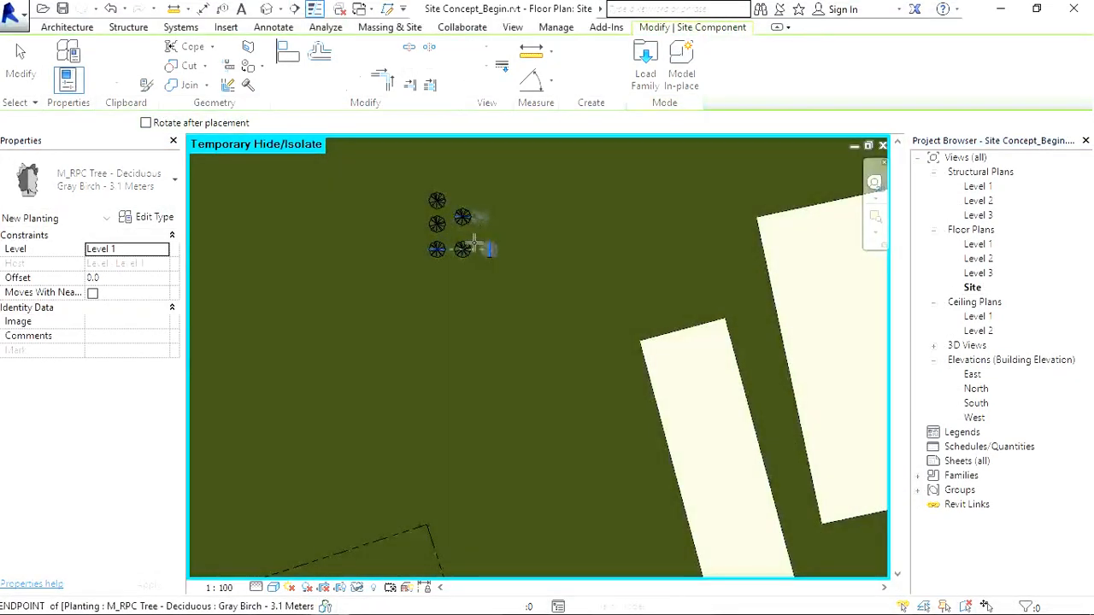
click(456, 286)
click(423, 274)
click(445, 273)
click(488, 274)
click(472, 273)
click(488, 199)
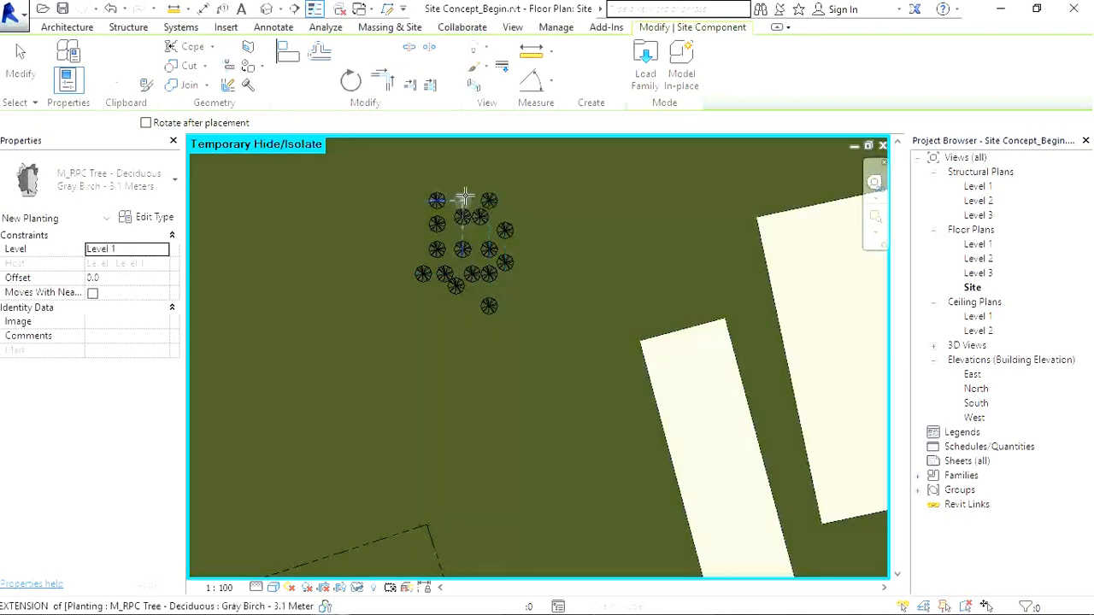
click(462, 200)
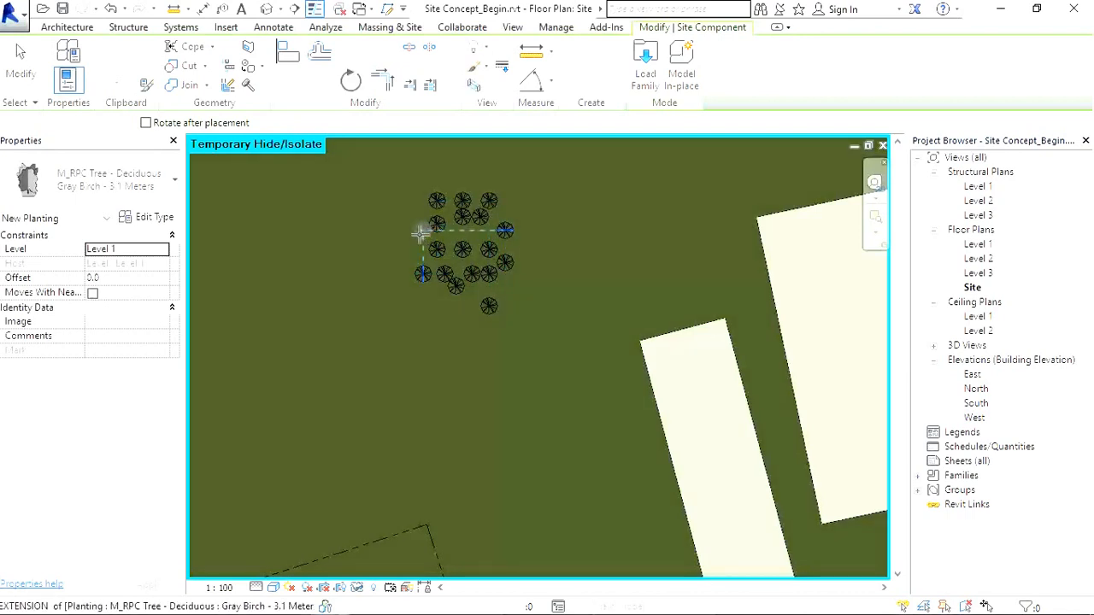
click(436, 305)
click(462, 305)
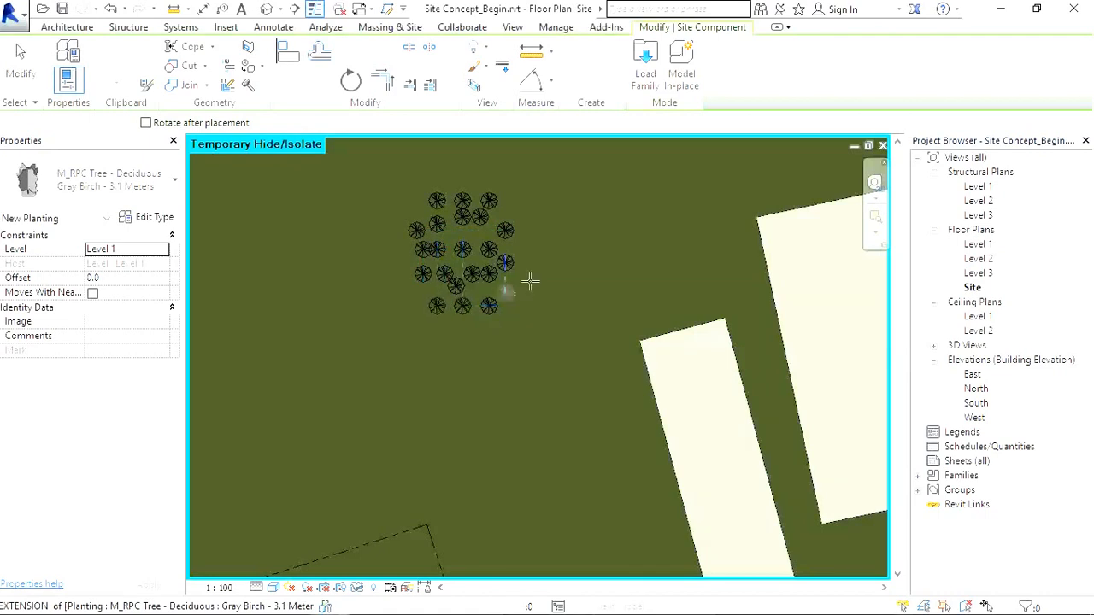
Add more Gray Birch trees in the gaps and around the edge of the cluster, and finish placing trees.
scroll(566, 446, down, 3)
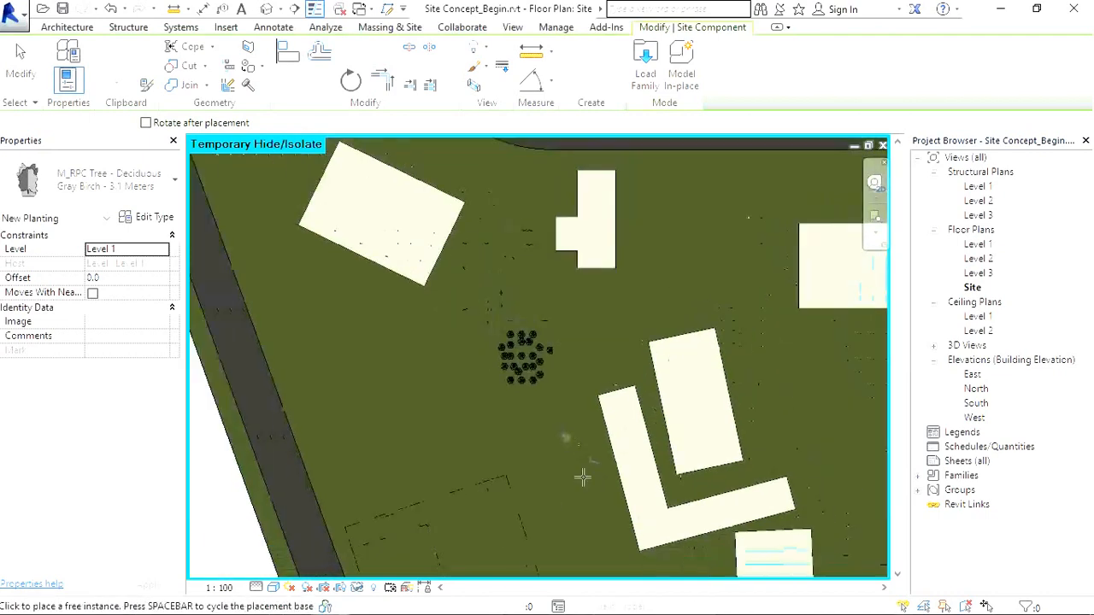
scroll(544, 453, up, 5)
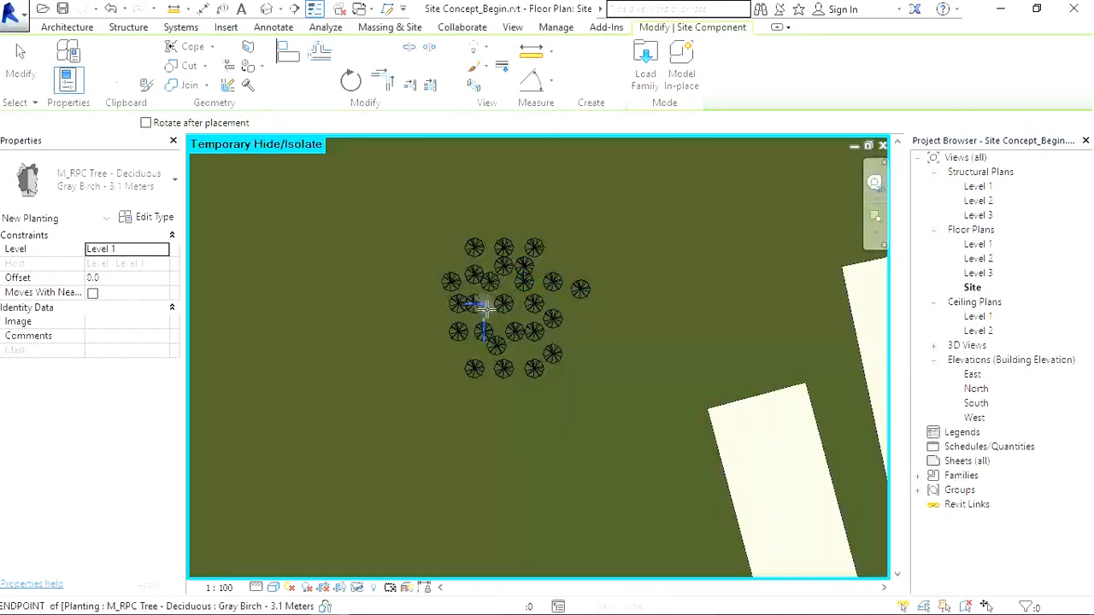
click(503, 319)
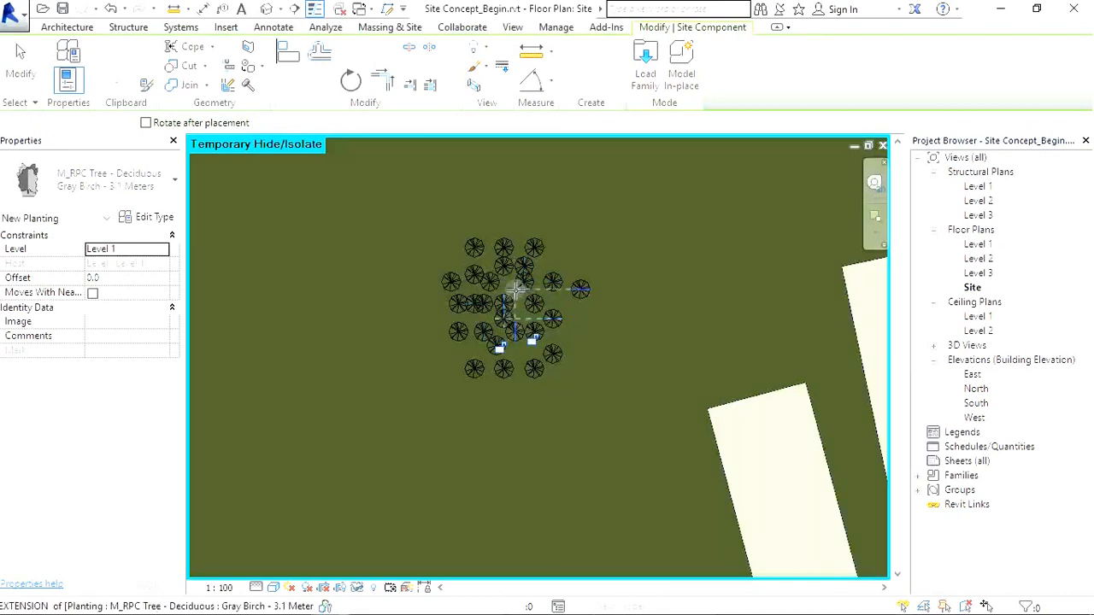
click(457, 266)
click(542, 268)
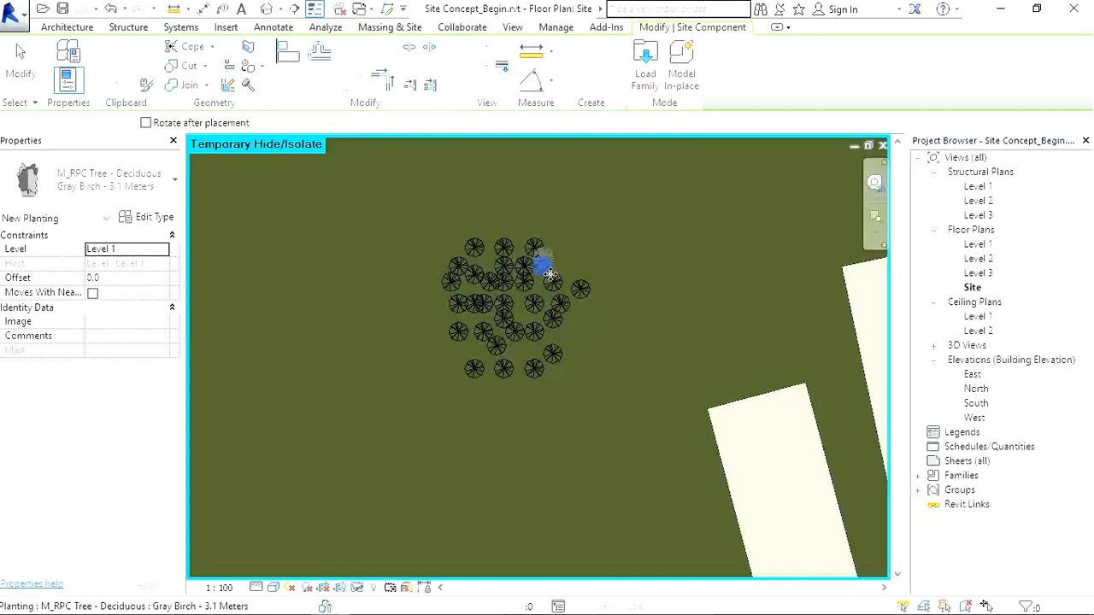
click(522, 354)
click(10, 74)
Select the whole Gray Birch cluster and make multiple overlapping copies around it, forming a larger grove west of the L-shaped mass.
scroll(446, 292, down, 4)
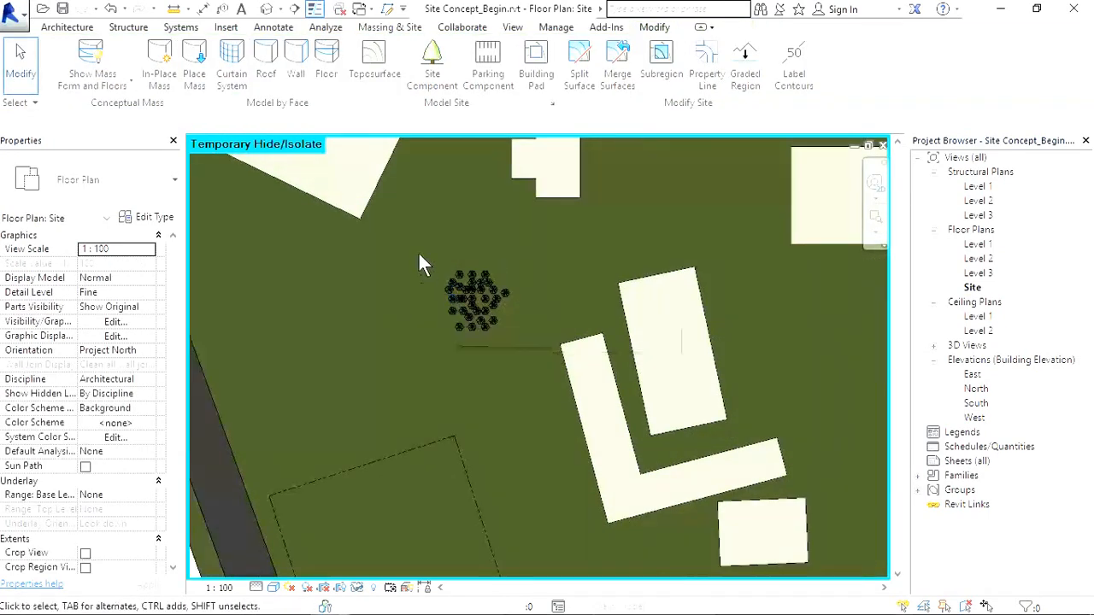
mouse_move(515, 345)
mouse_down()
mouse_move(434, 273)
mouse_move(523, 347)
mouse_up()
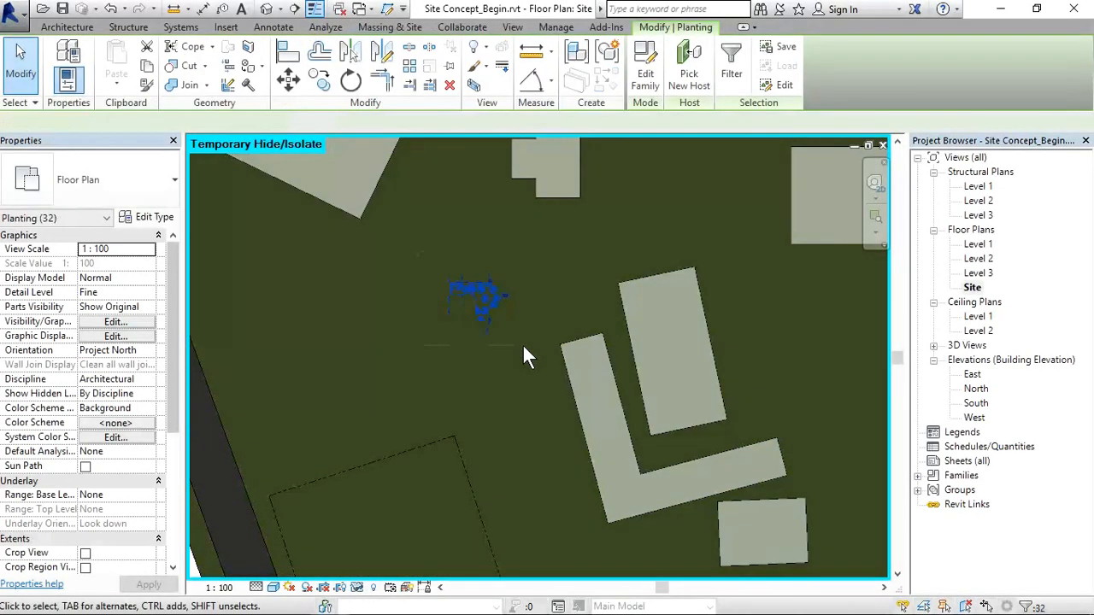
scroll(525, 357, down, 4)
scroll(466, 329, up, 2)
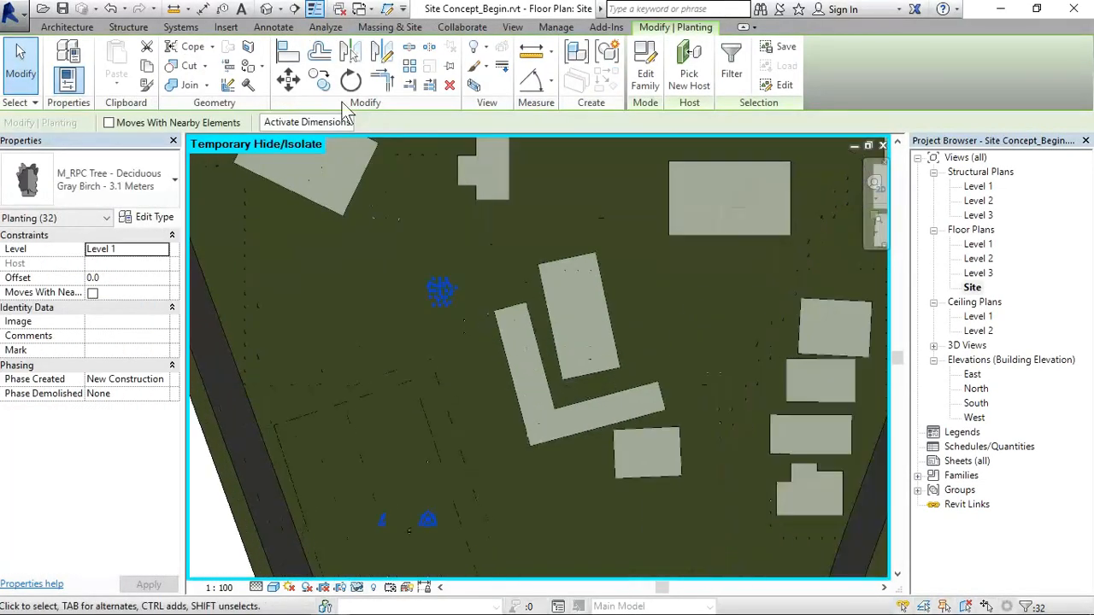
click(328, 91)
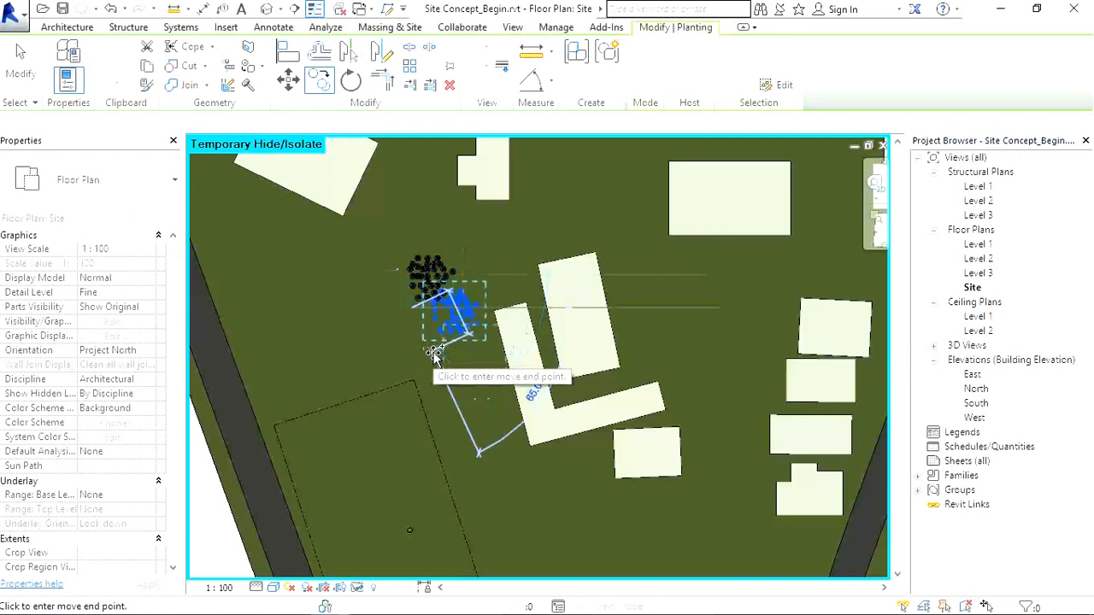
click(368, 308)
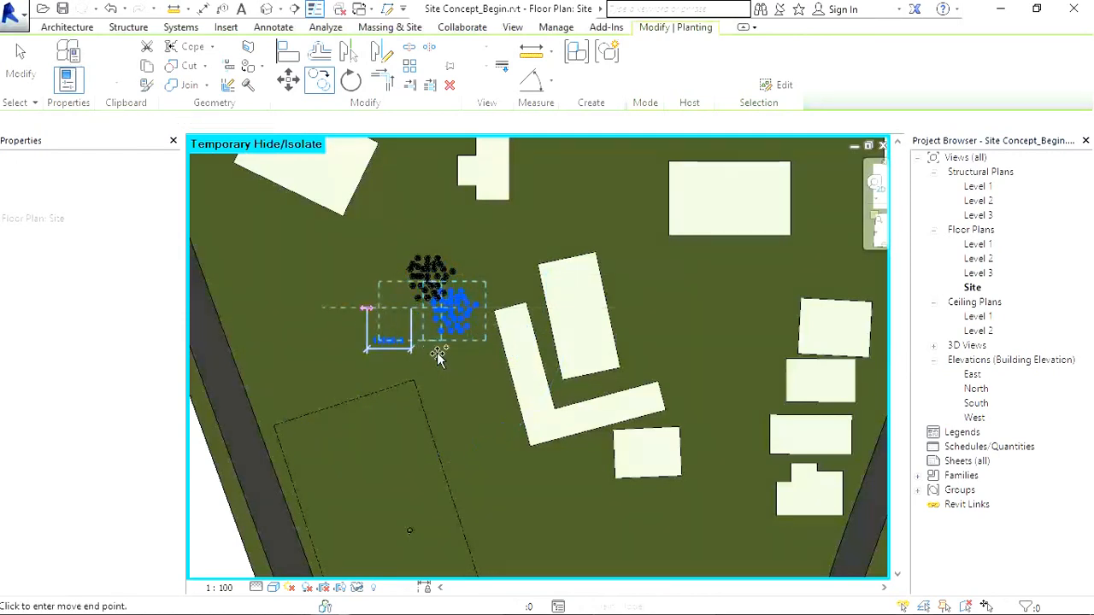
click(398, 338)
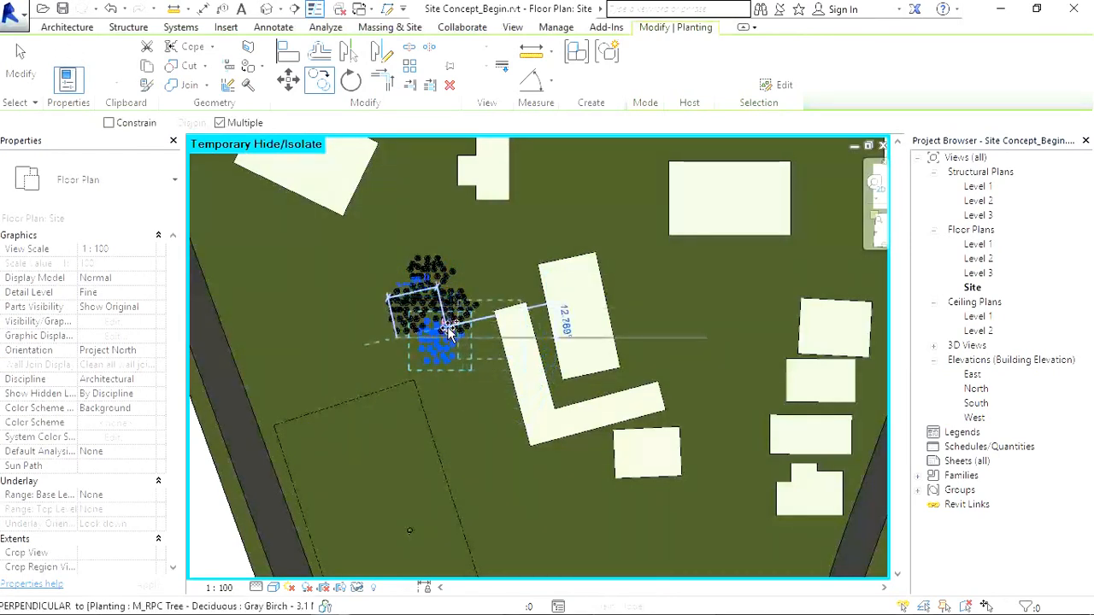
click(450, 332)
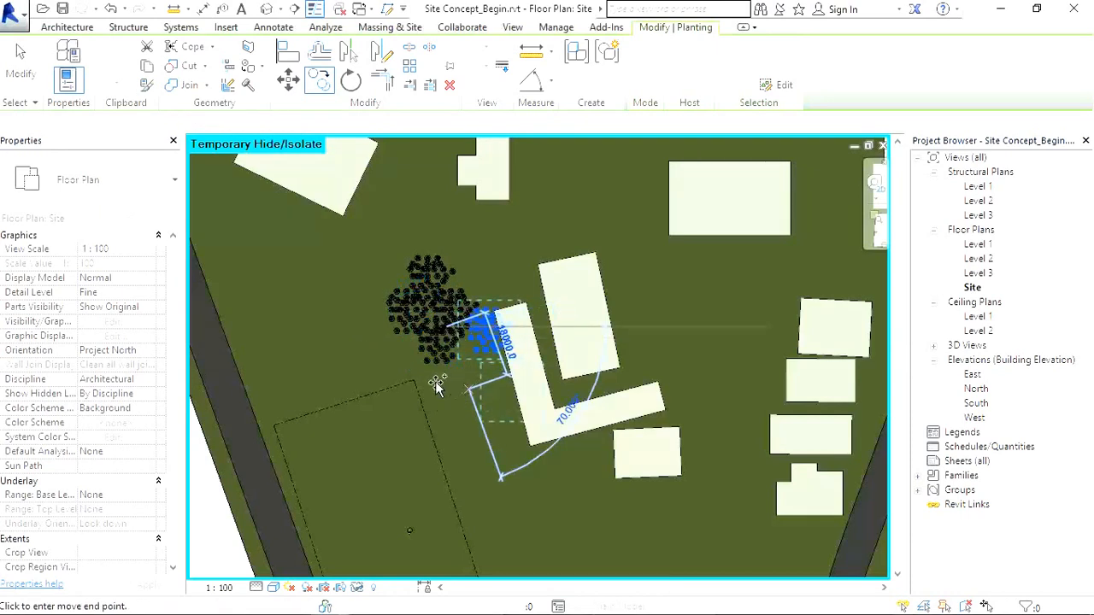
click(441, 362)
key(Escape)
key(Escape)
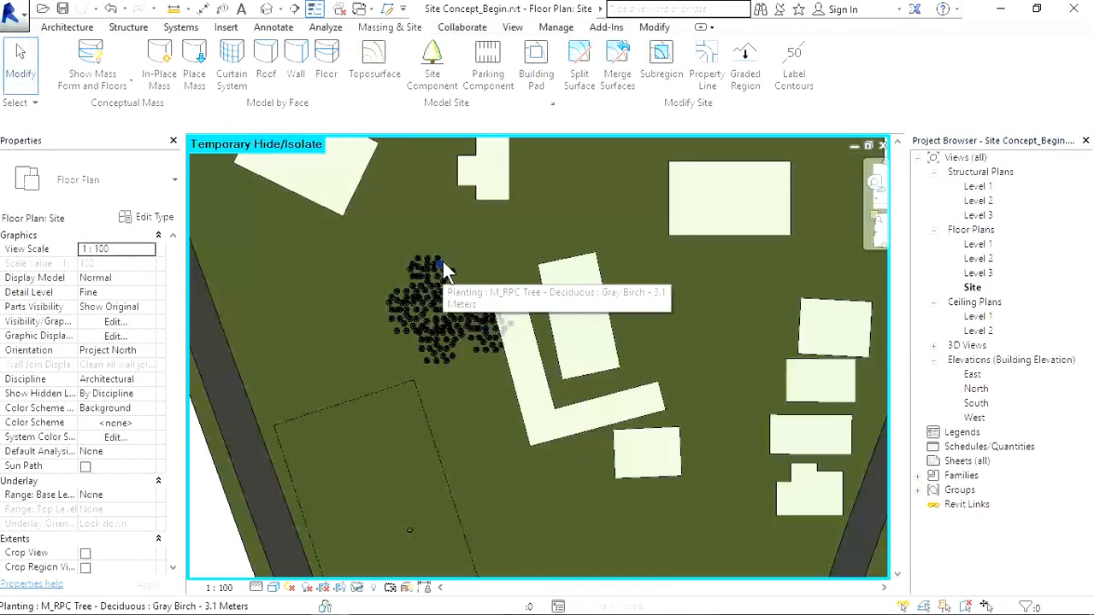
Select the trees of the enlarged grove and move them northwest, clear of the L-shaped mass.
drag(391, 245, 494, 346)
drag(534, 385, 535, 386)
drag(421, 325, 488, 359)
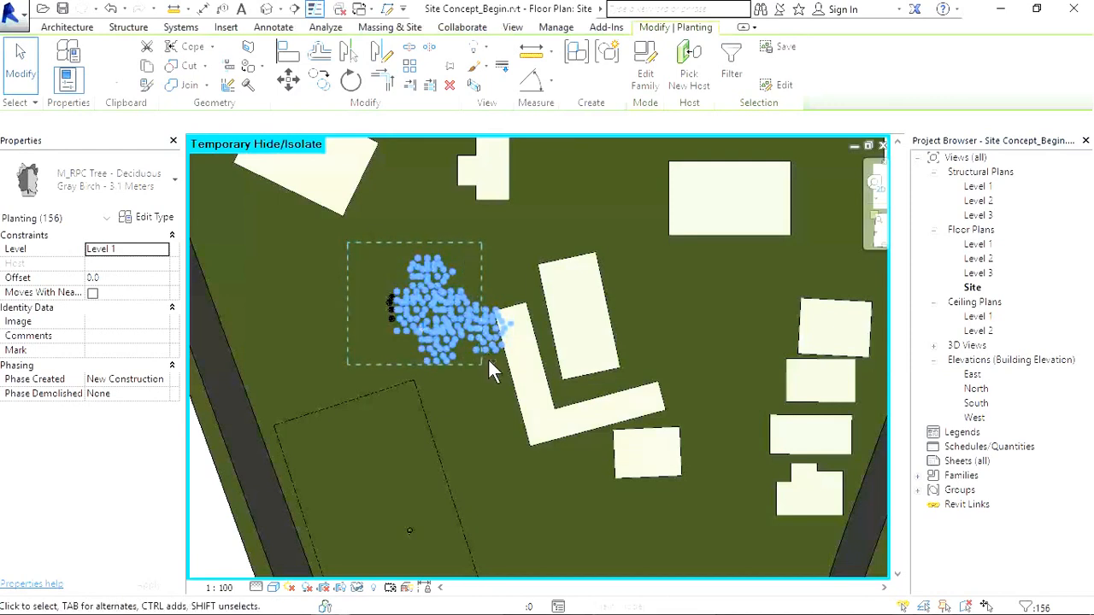
key(m)
key(v)
click(412, 299)
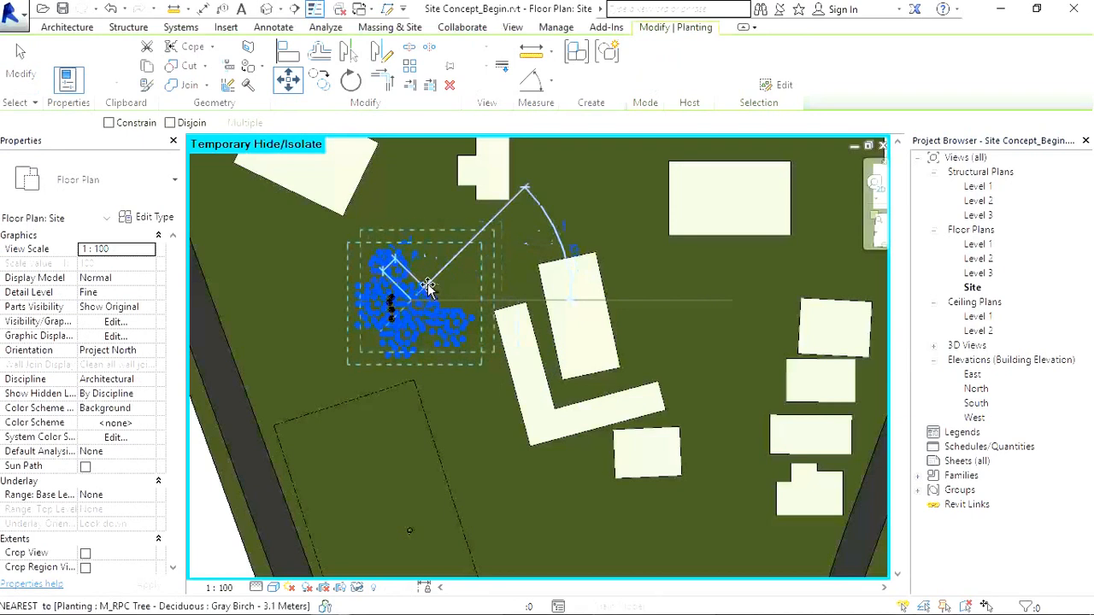
click(583, 220)
click(451, 383)
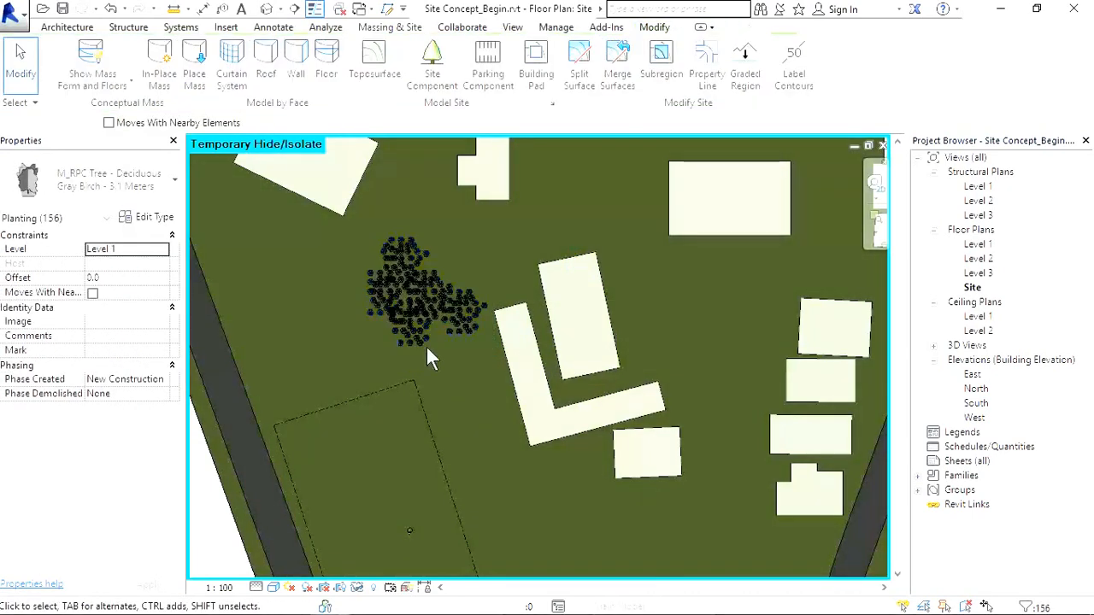
Copy the western part of the grove repeatedly, extending it north toward the T-shaped mass and south past the L-shaped mass.
drag(341, 243, 434, 338)
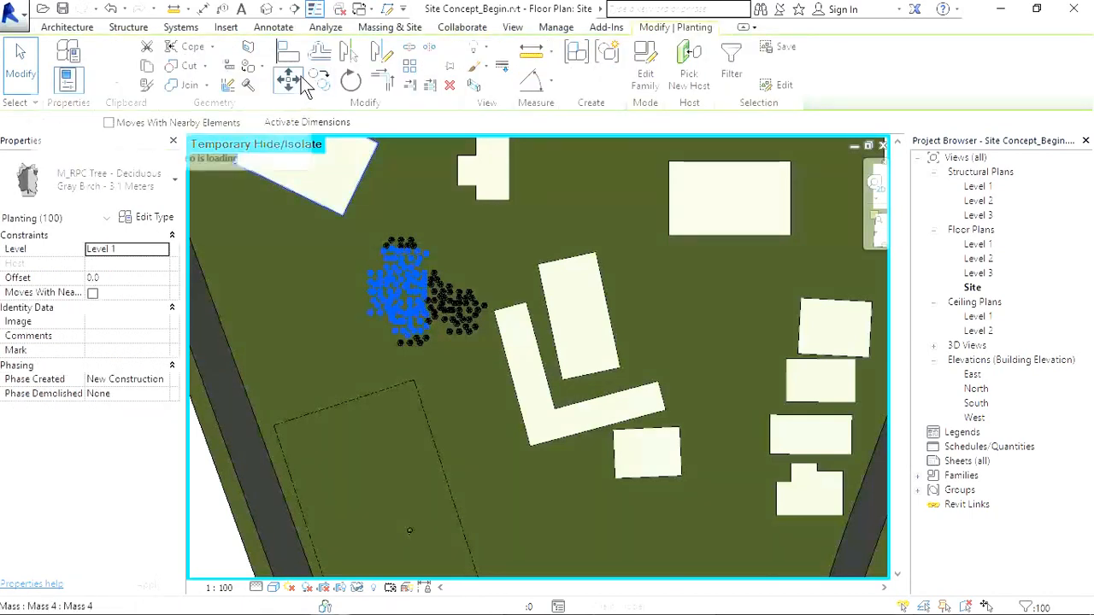
click(318, 80)
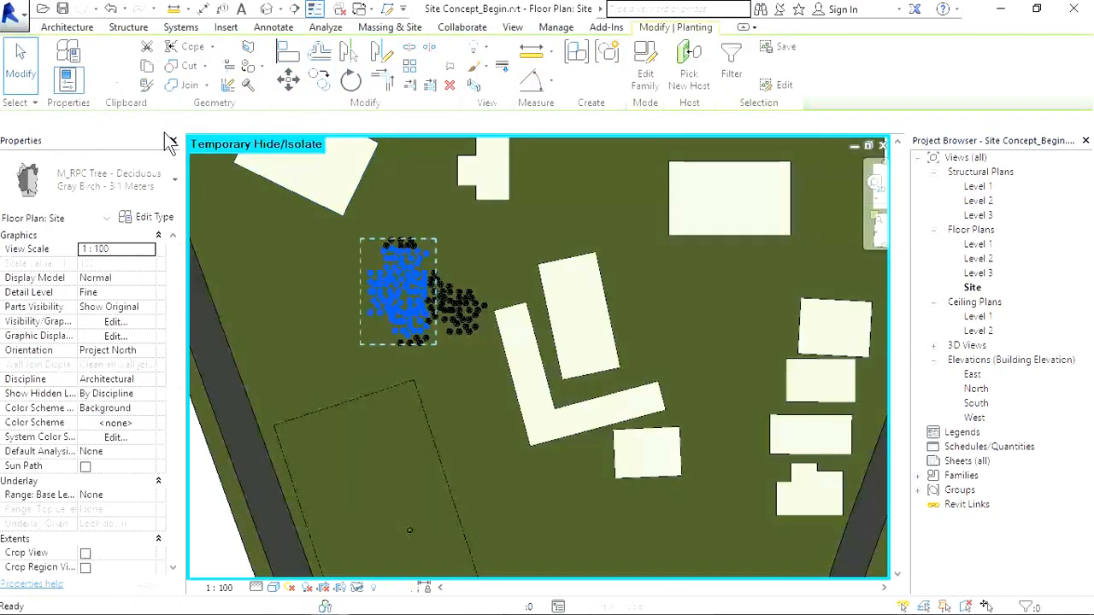
click(371, 327)
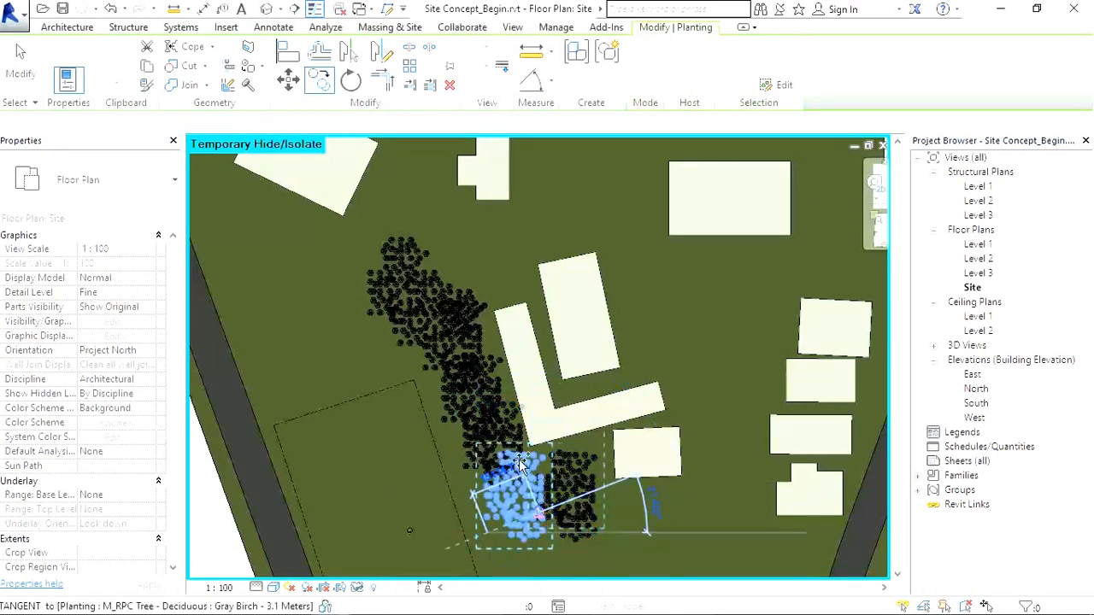
click(495, 293)
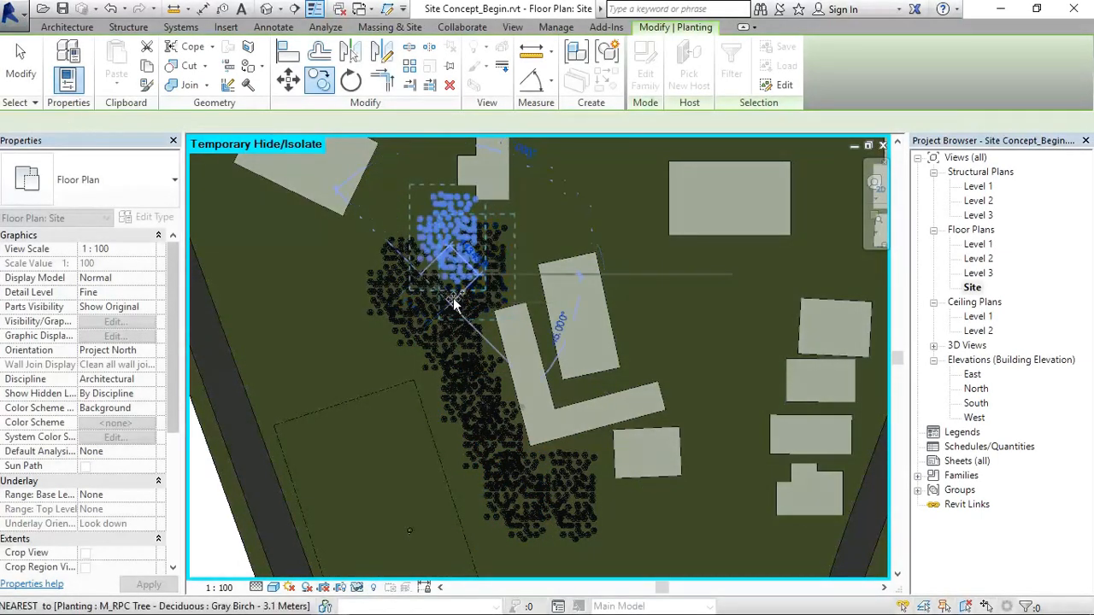
scroll(516, 254, down, 3)
scroll(516, 253, up, 2)
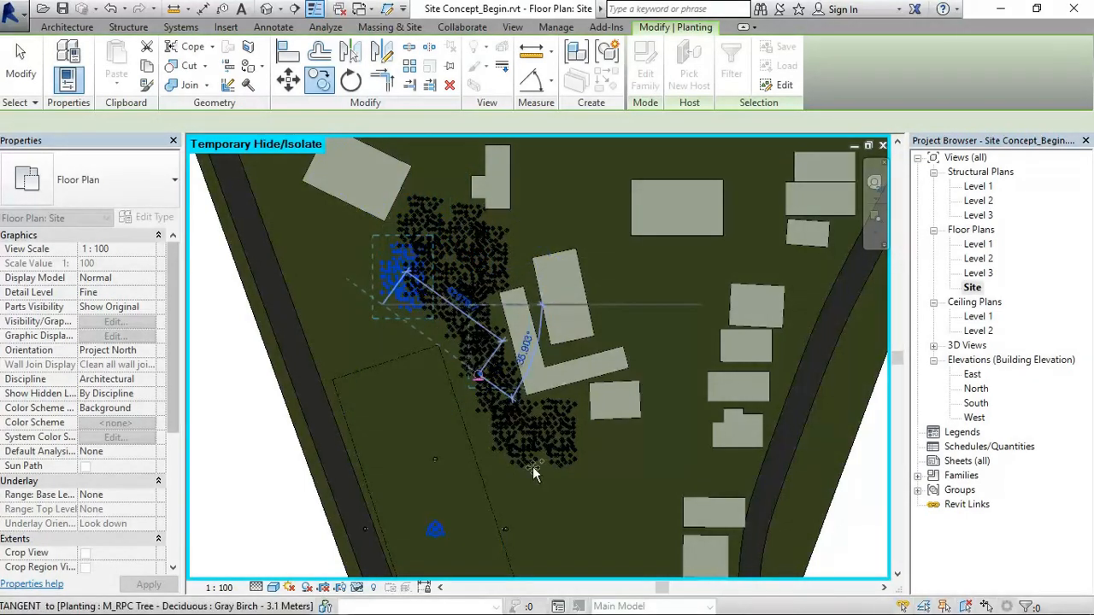
scroll(533, 472, down, 3)
scroll(414, 370, up, 3)
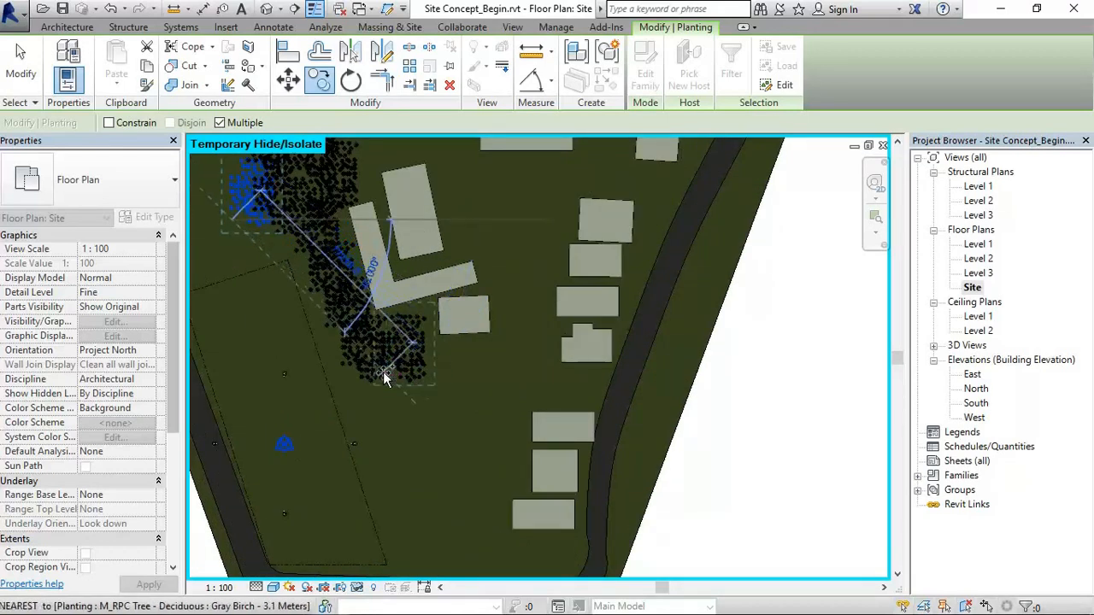
click(382, 372)
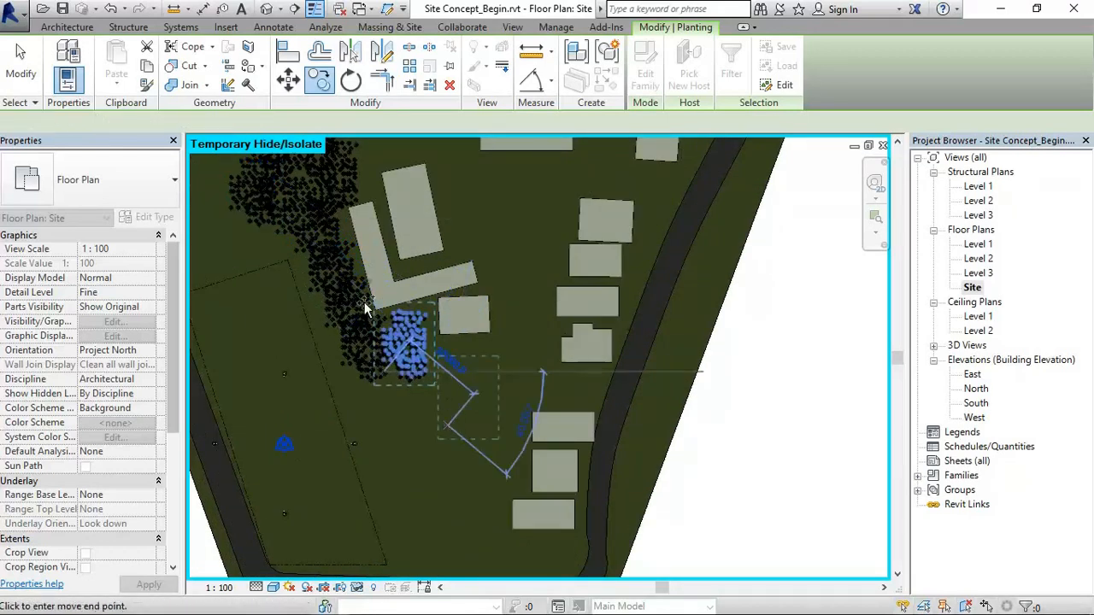
key(Escape)
key(Escape)
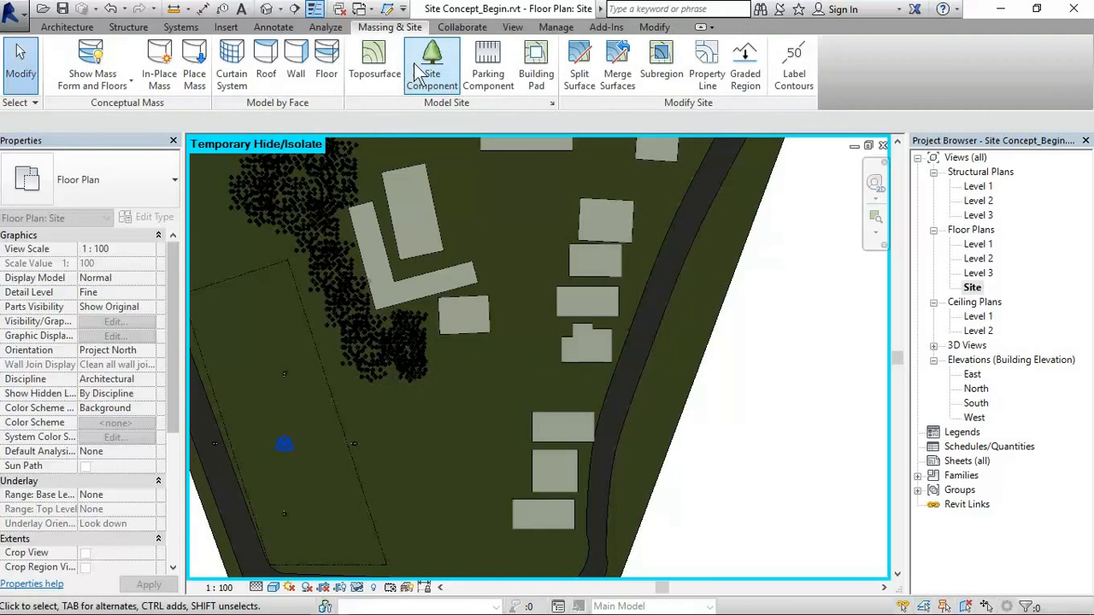
Place Hawthorn - 7.4 Meters trees along the southern and southwestern edges of the Gray Birch grove, and finish placing trees.
click(430, 68)
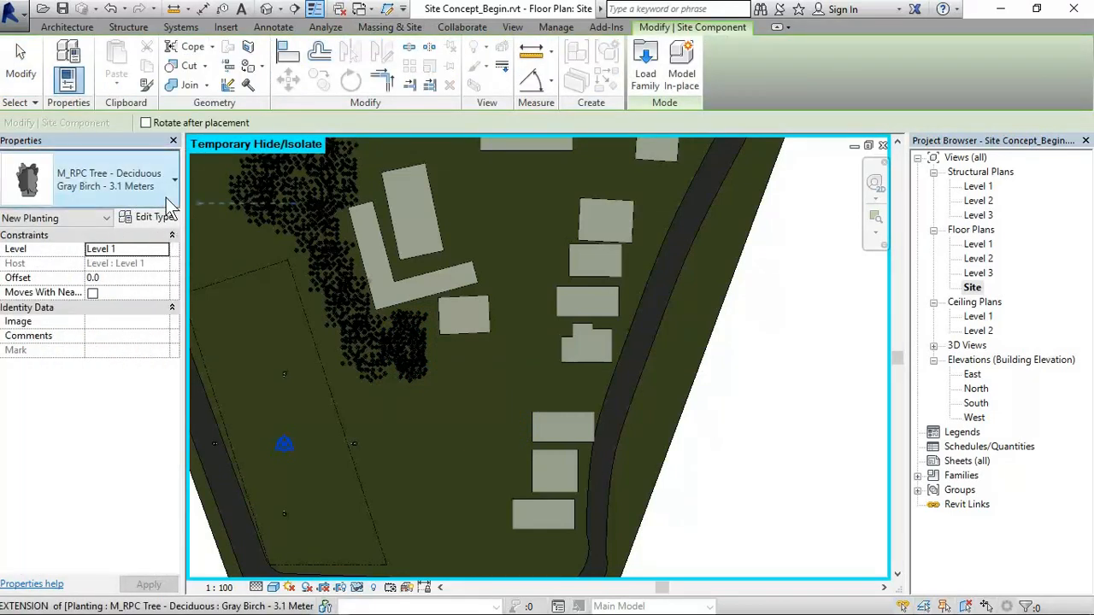
click(111, 179)
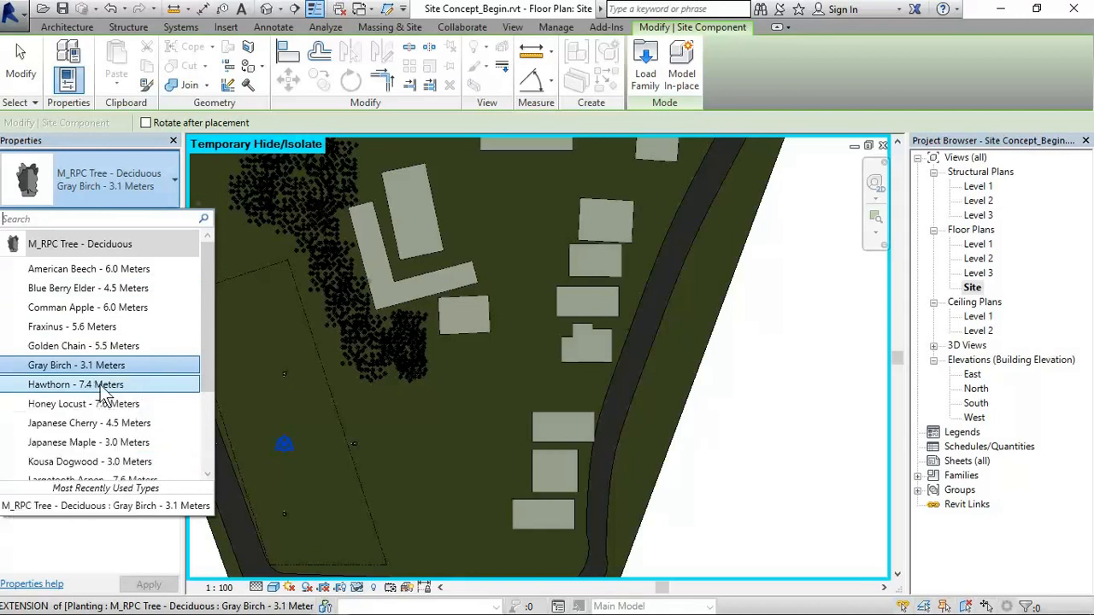
key(Escape)
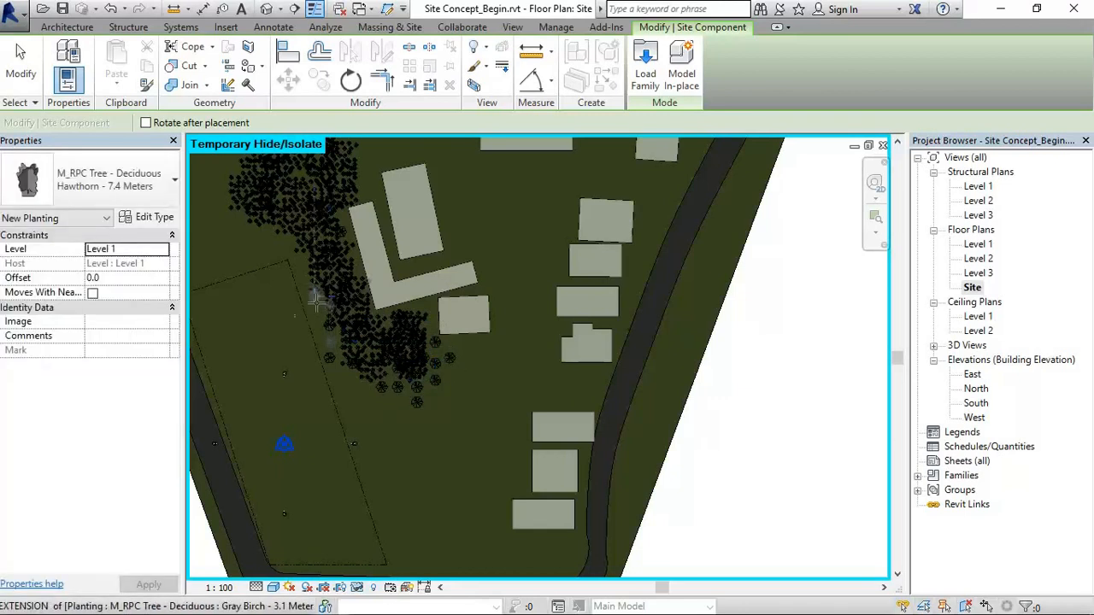
key(Escape)
key(Escape)
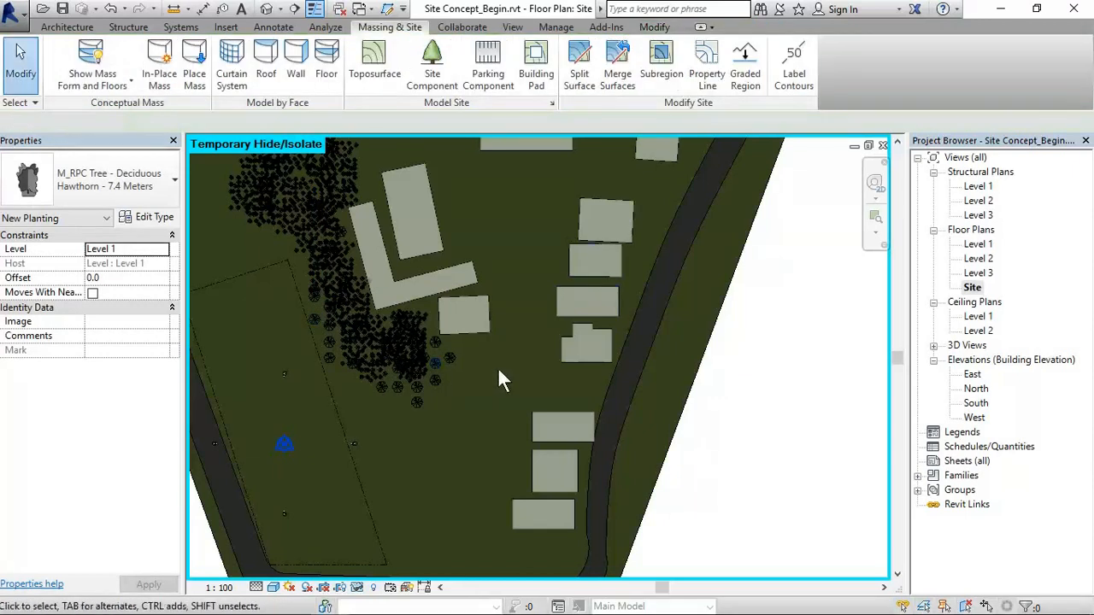
Open the 3D view and lower the top face of the tall box mass at the site's northwest corner.
scroll(435, 342, down, 4)
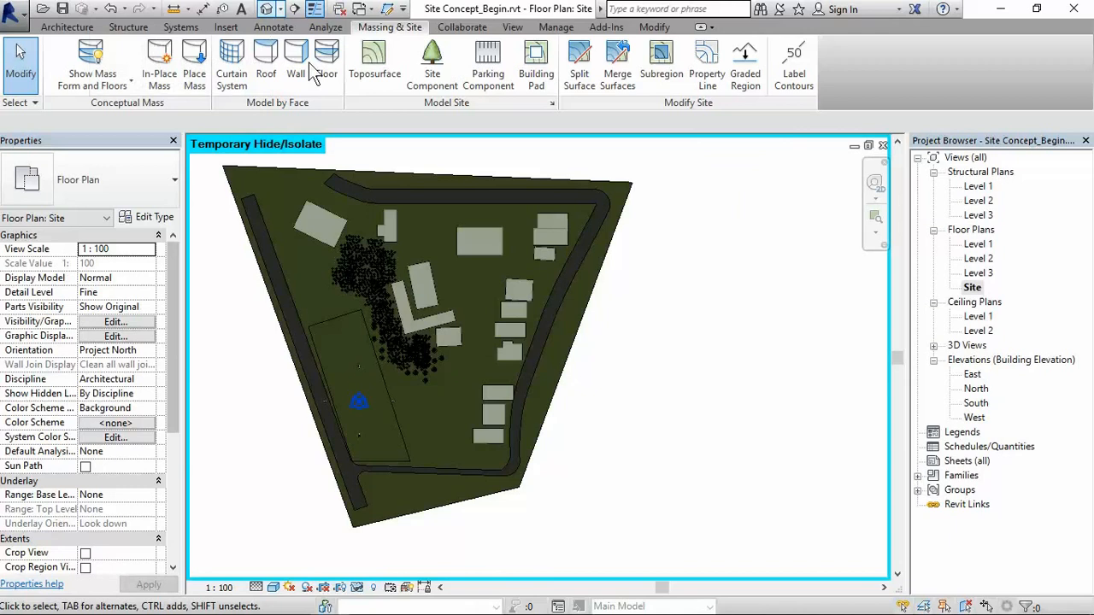
click(266, 10)
scroll(511, 382, up, 1)
mouse_move(685, 416)
shift+middle_down()
mouse_move(389, 434)
mouse_move(269, 420)
mouse_move(568, 507)
shift+middle_up()
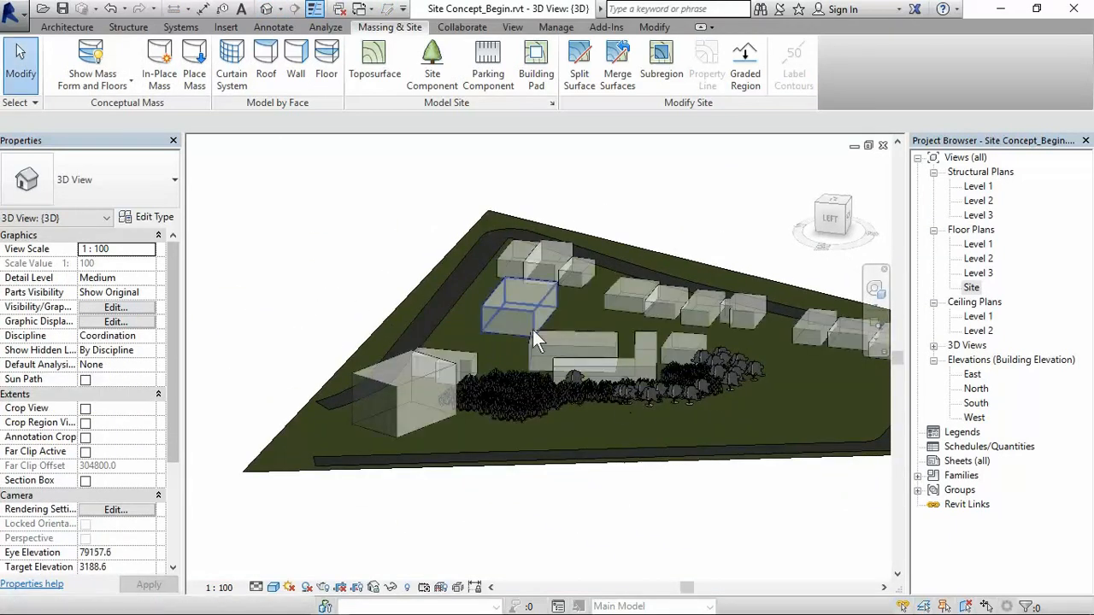
scroll(701, 388, down, 2)
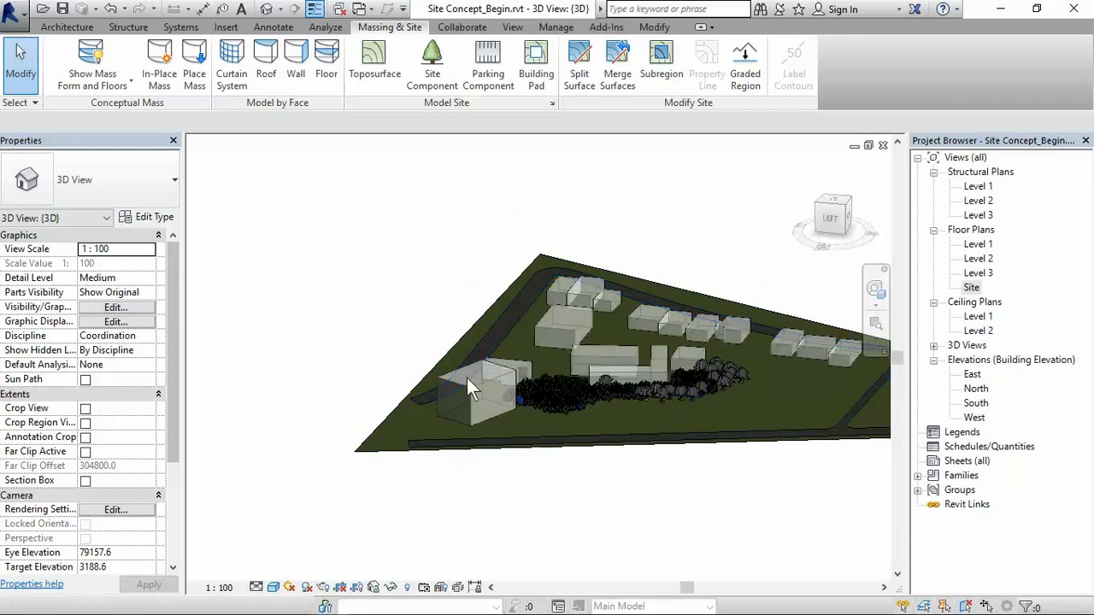
scroll(464, 376, up, 2)
click(461, 374)
drag(461, 359, 459, 391)
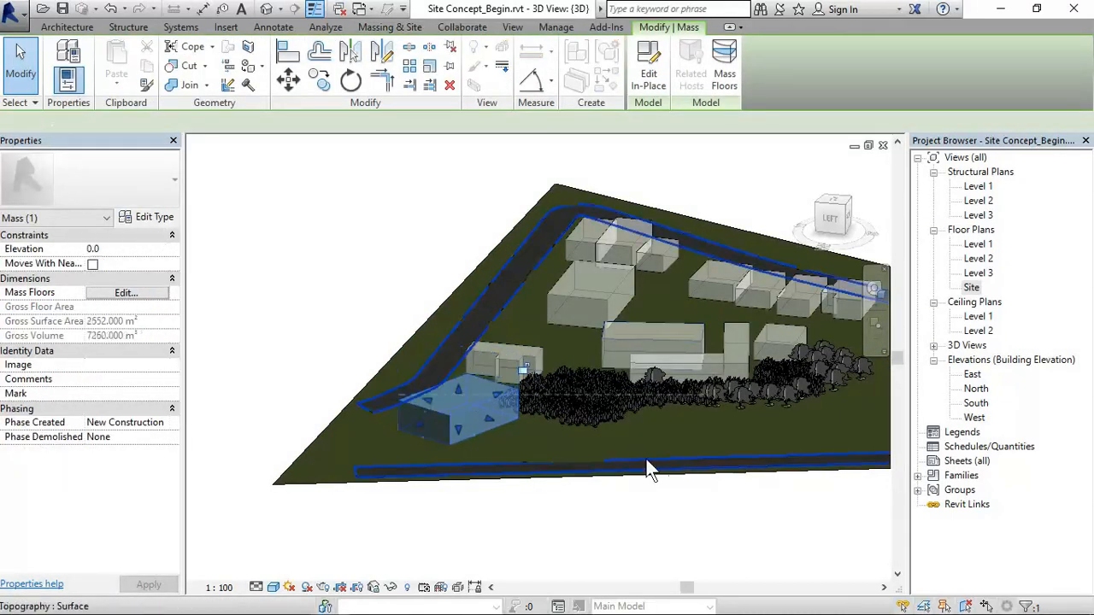
scroll(647, 459, down, 3)
middle_drag(744, 516, 458, 442)
click(458, 440)
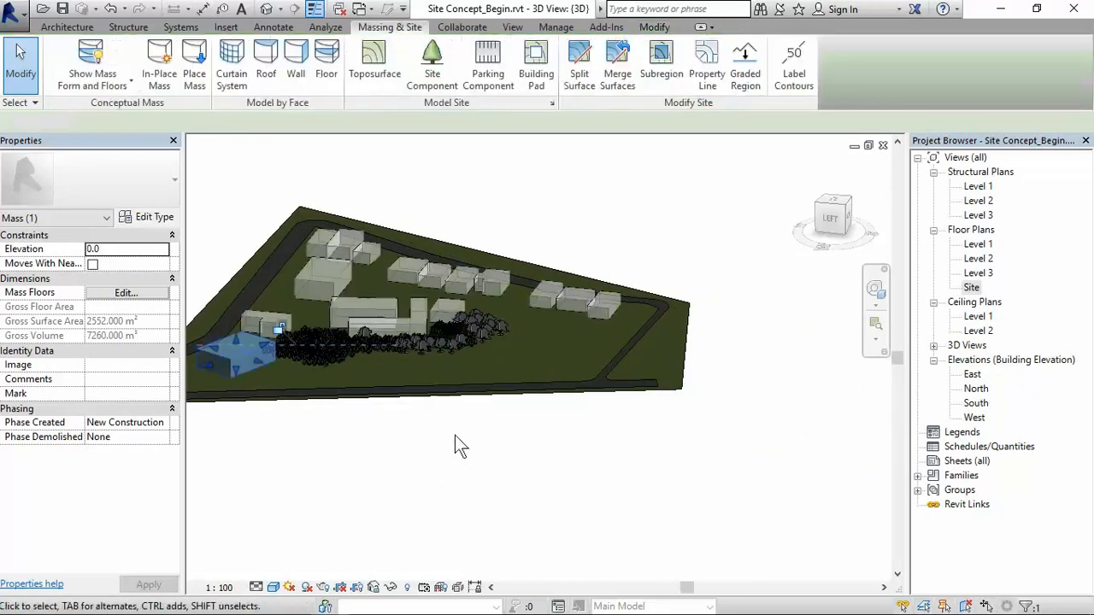
Examine the masses, roads and tree groves across the site in 3D, and close the 3D view to return to the Site plan.
scroll(449, 316, up, 2)
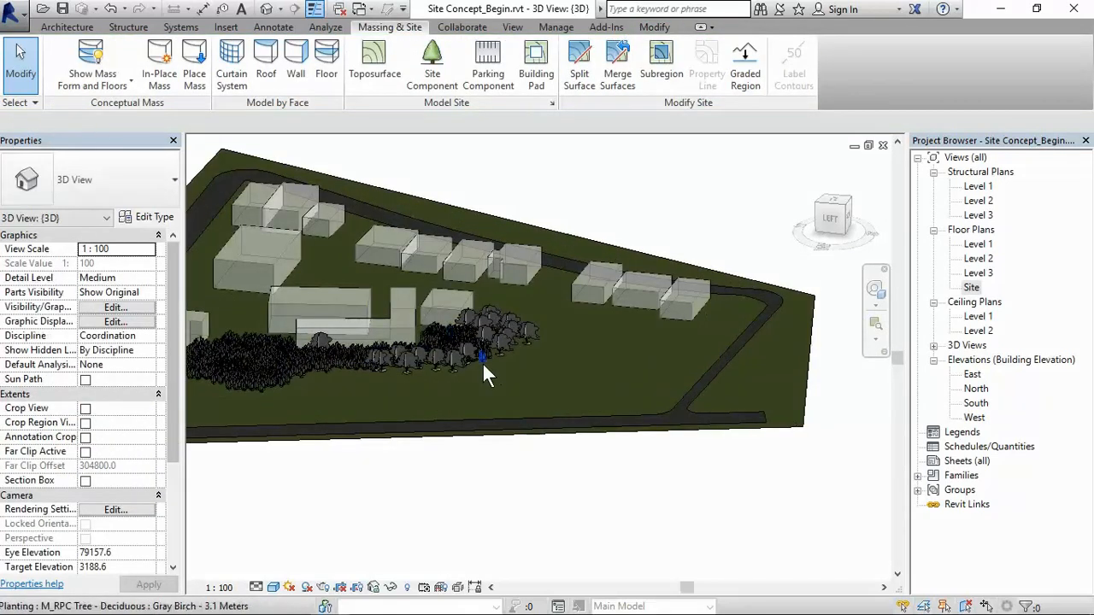
scroll(482, 361, down, 3)
shift+middle_drag(447, 361, 398, 493)
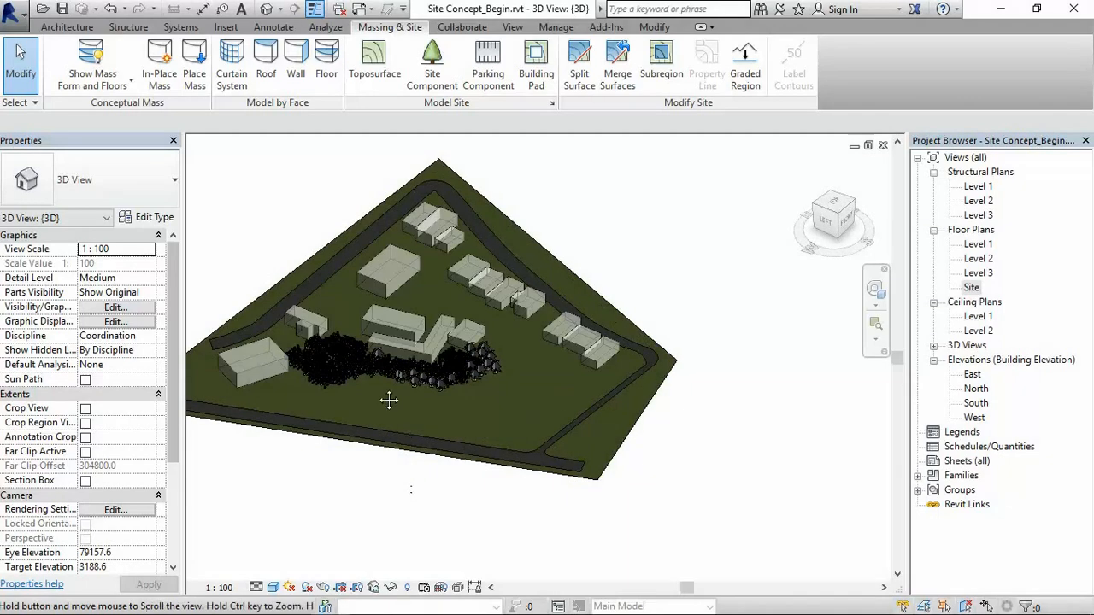
scroll(533, 253, down, 2)
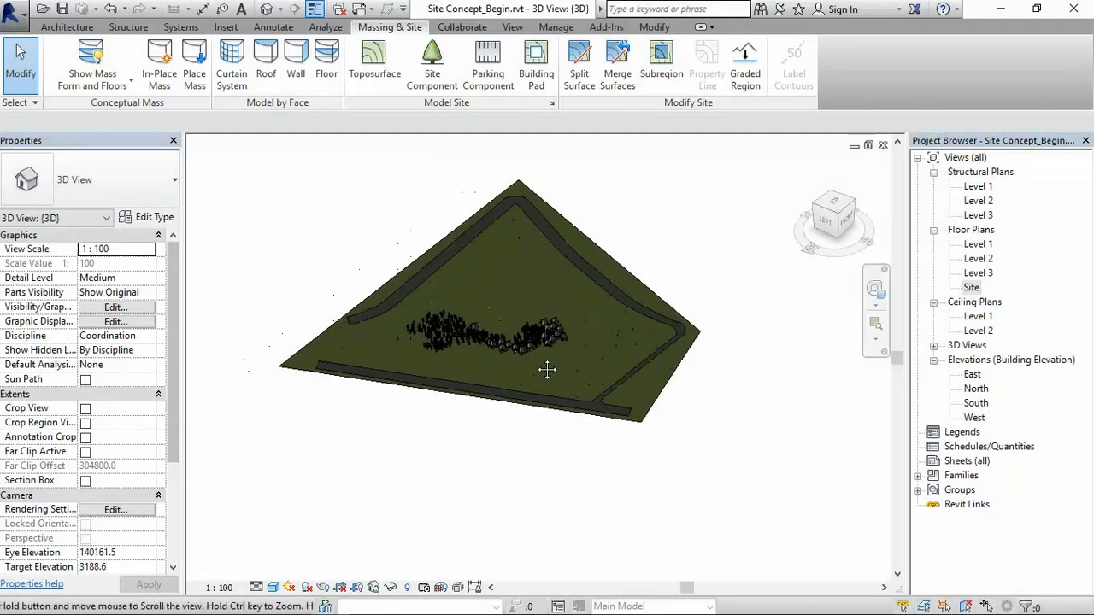
scroll(536, 370, up, 2)
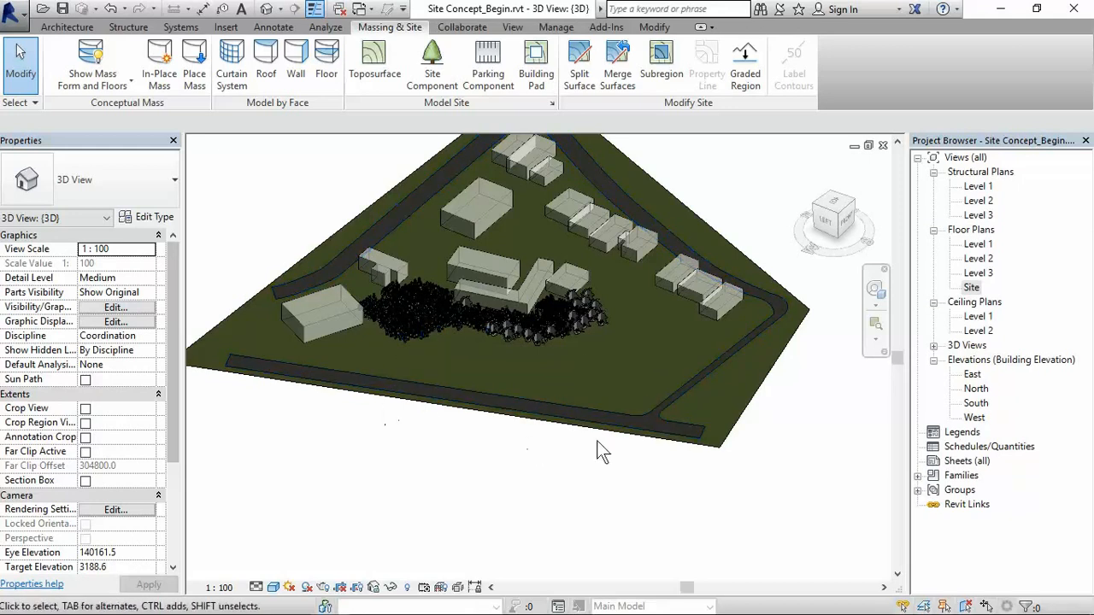
scroll(665, 285, up, 2)
scroll(705, 317, down, 2)
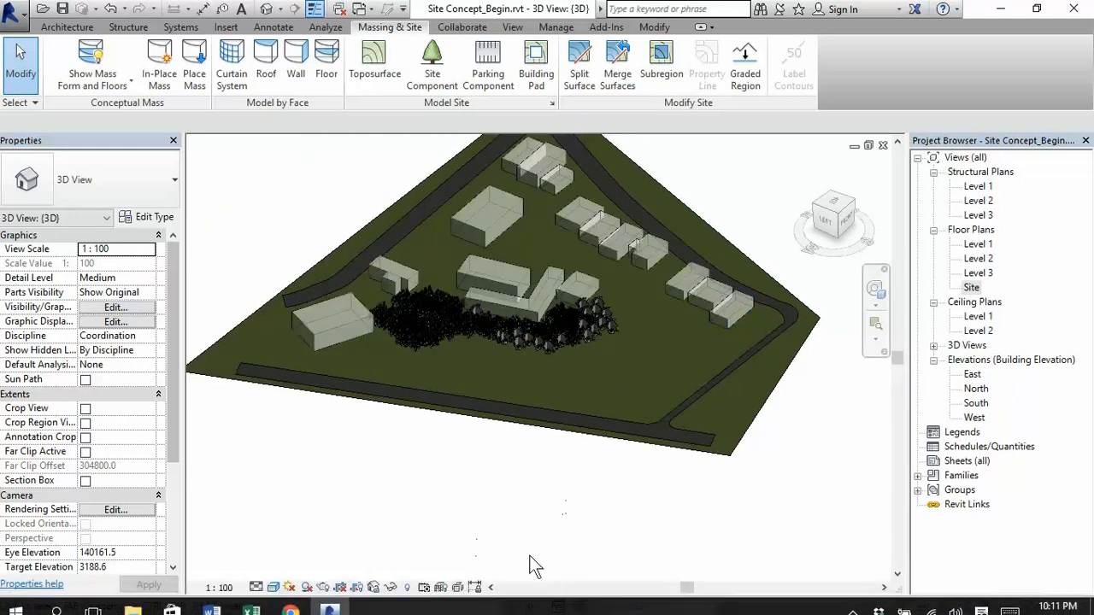
click(882, 145)
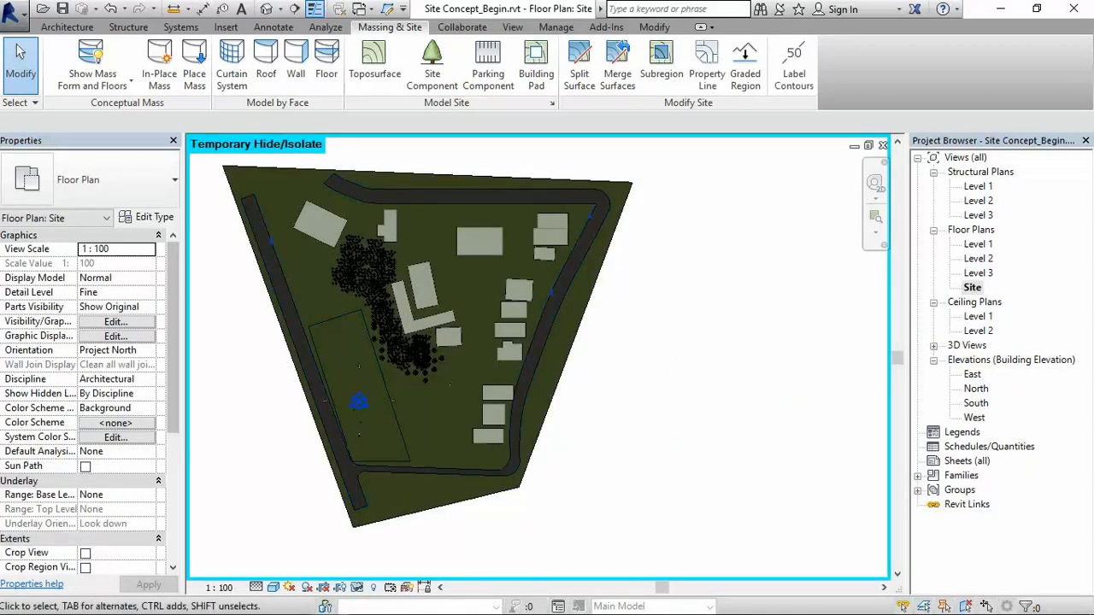